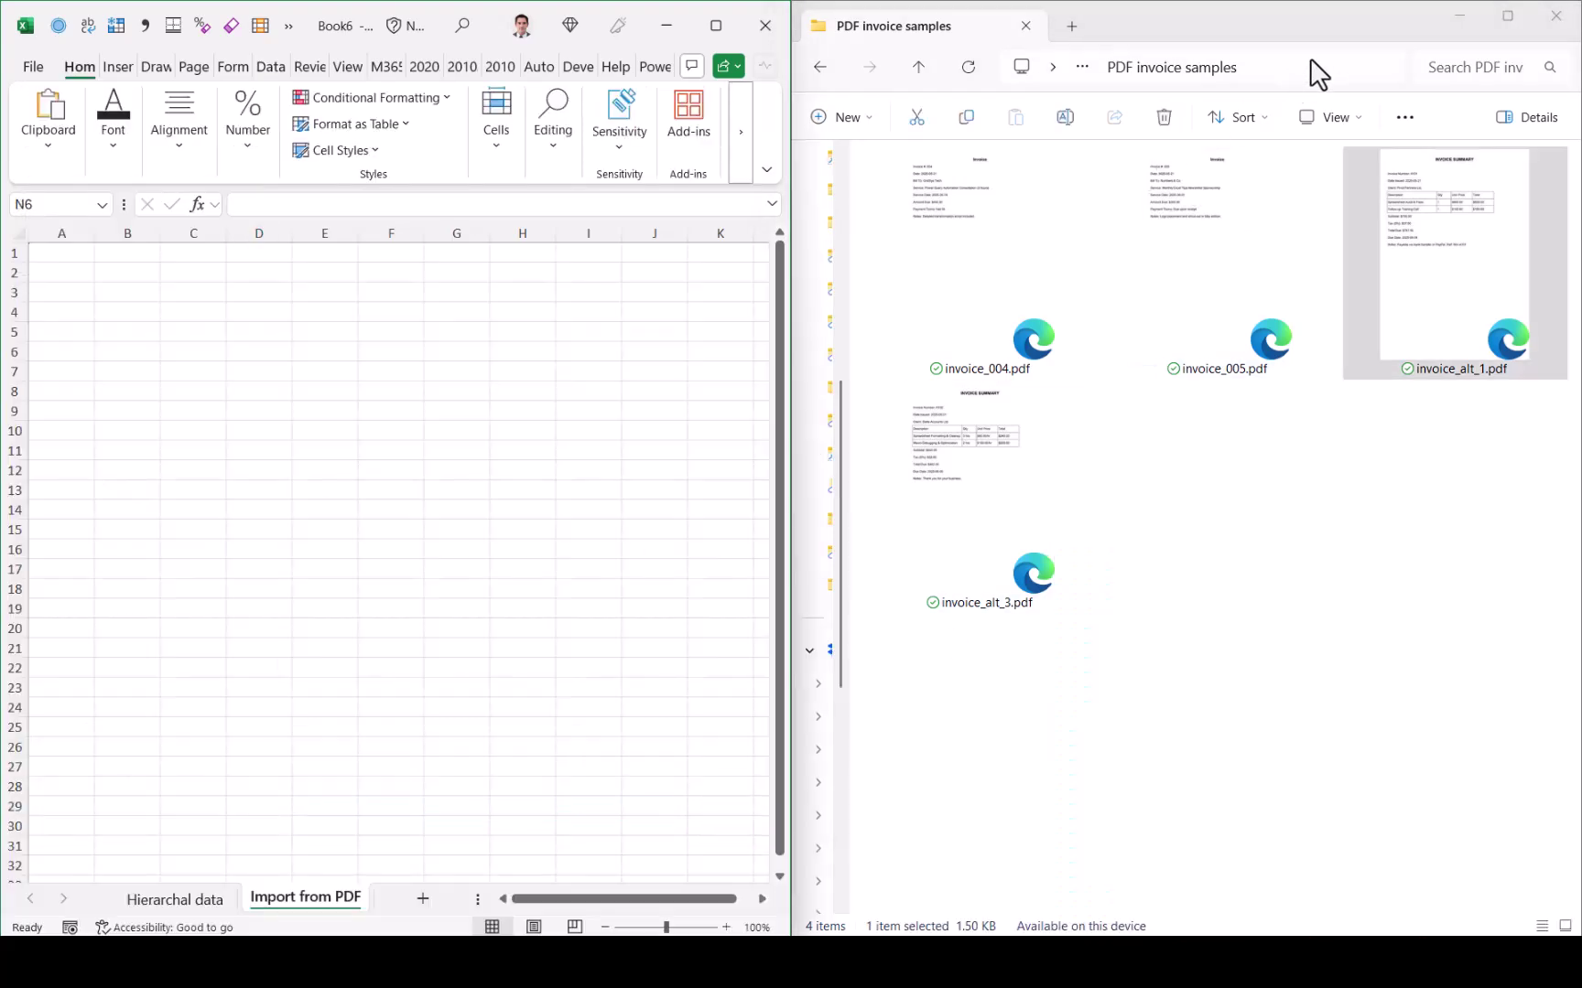
Step: Copy the invoice folder's path from the File Explorer address bar
left_click(1318, 73)
right_click(1292, 66)
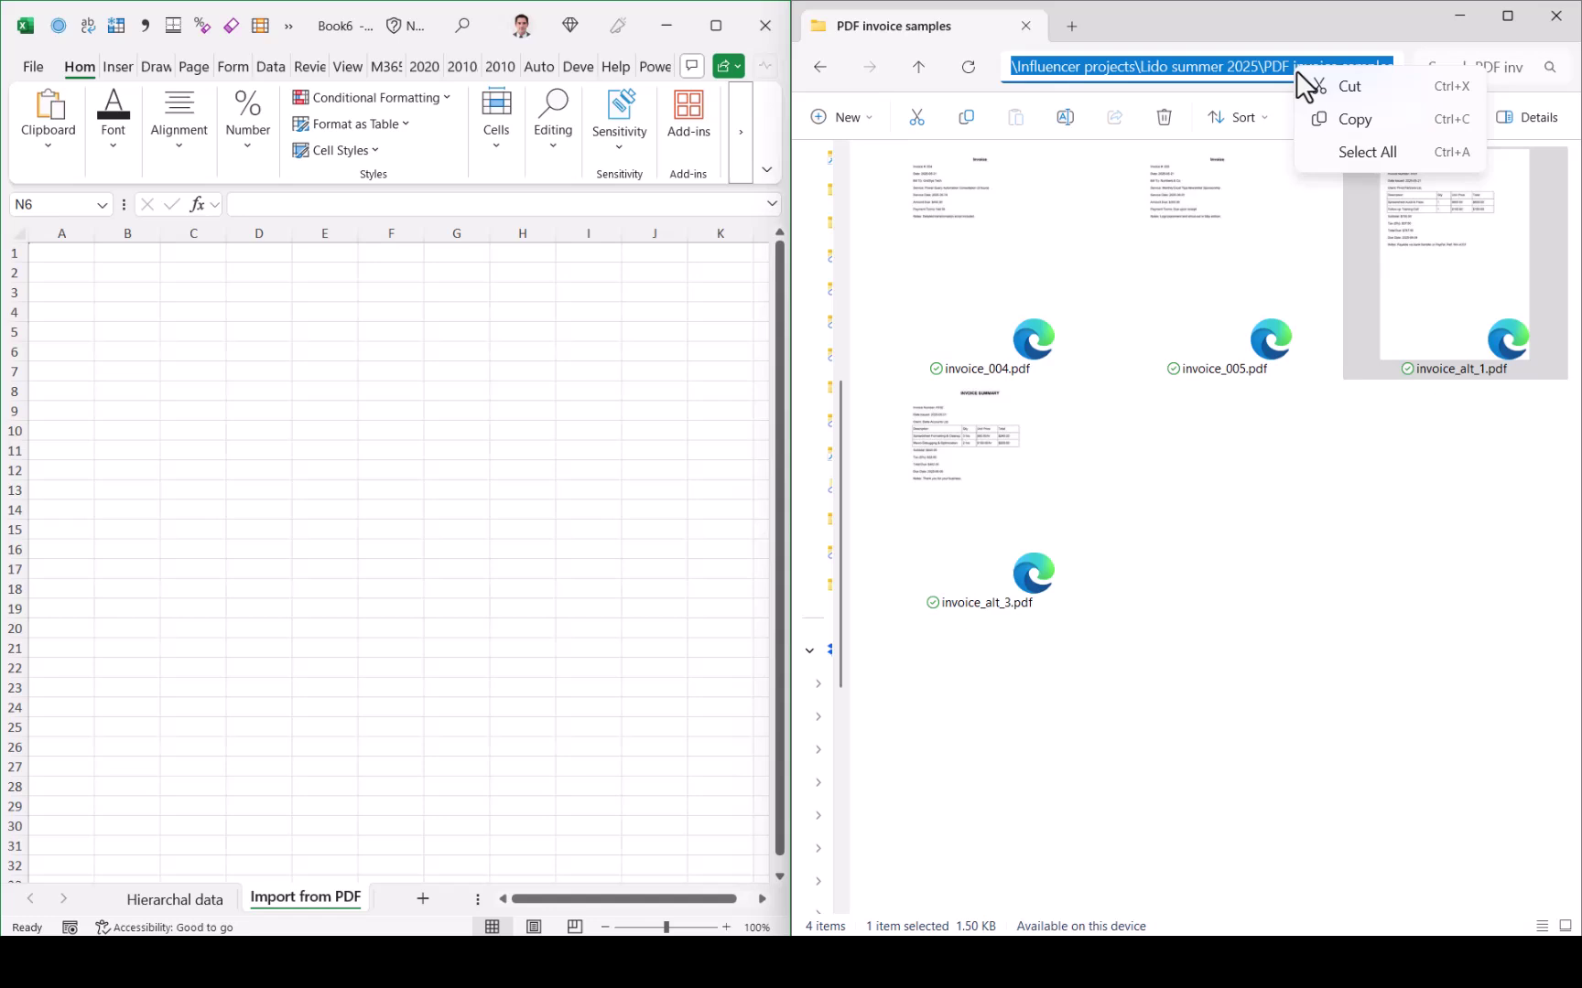
left_click(1346, 123)
Step: In Excel, start a Get Data import from PDF and choose invoice_alt_1.pdf
left_click(191, 166)
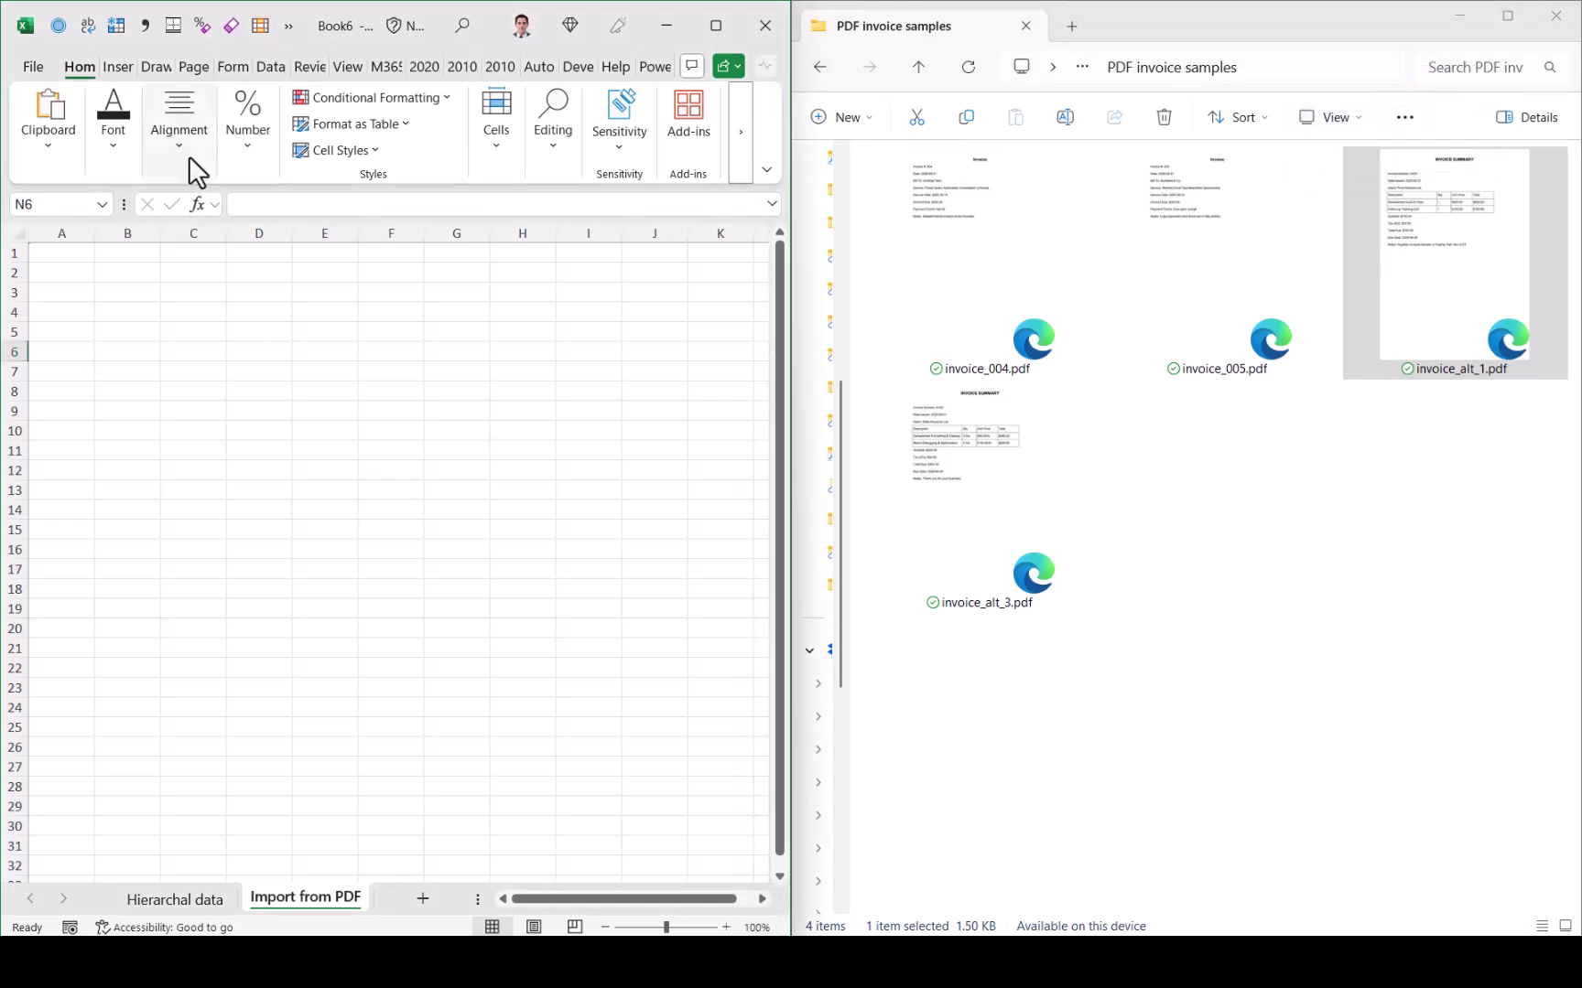
left_click(269, 64)
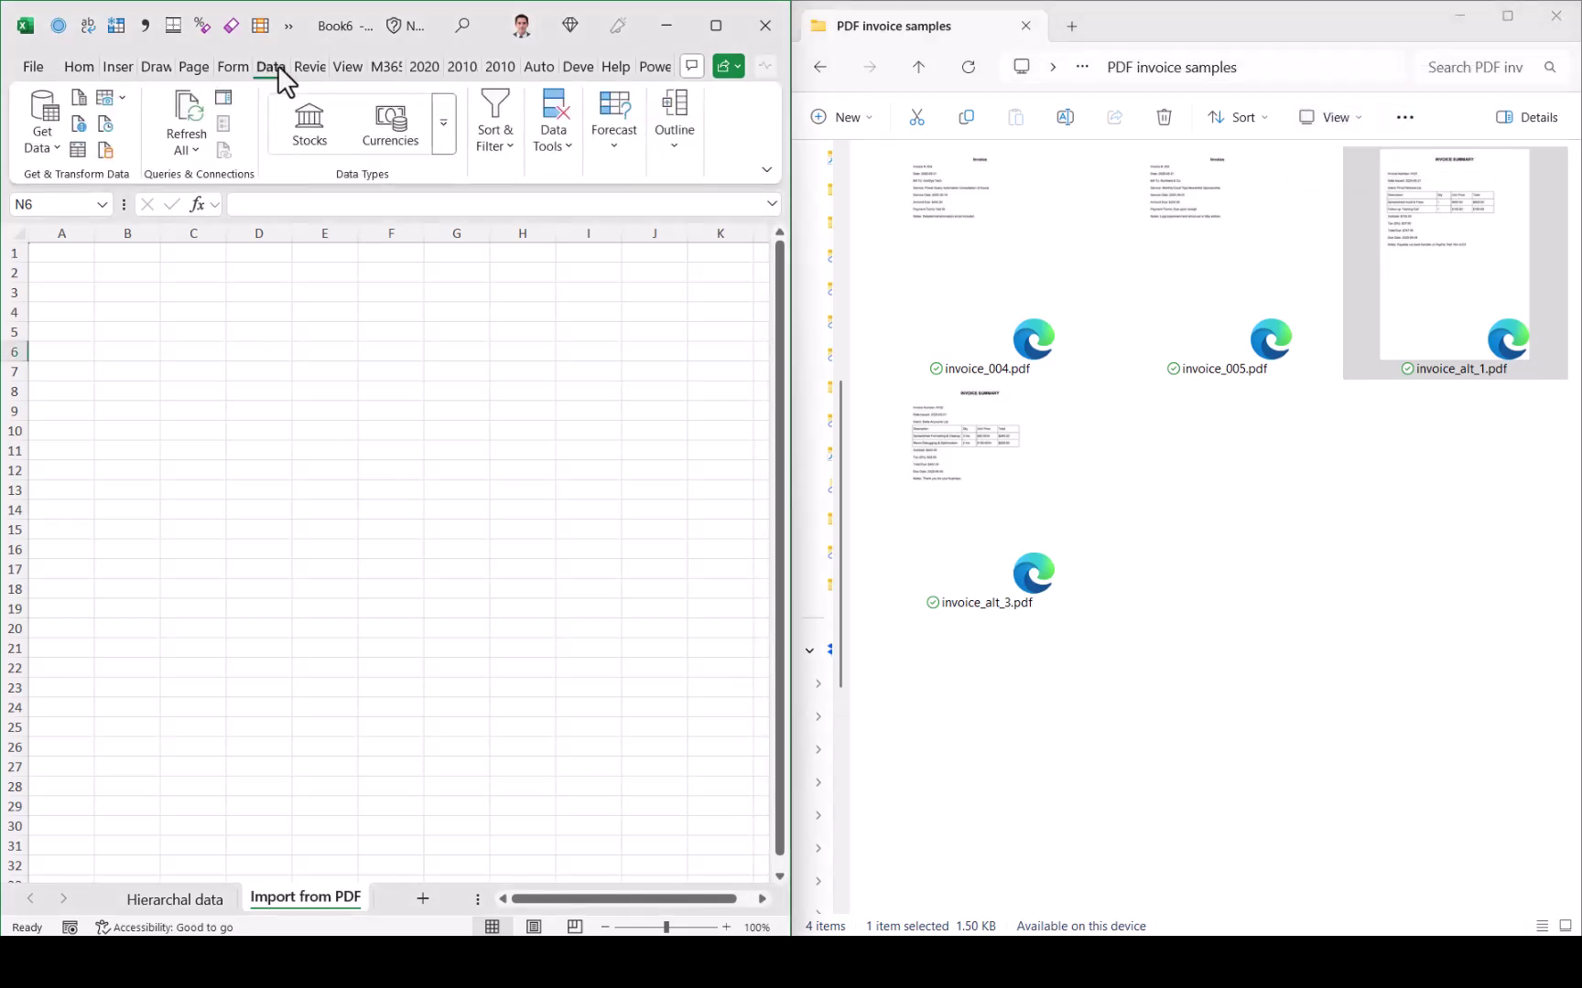
left_click(37, 152)
mouse_move(85, 229)
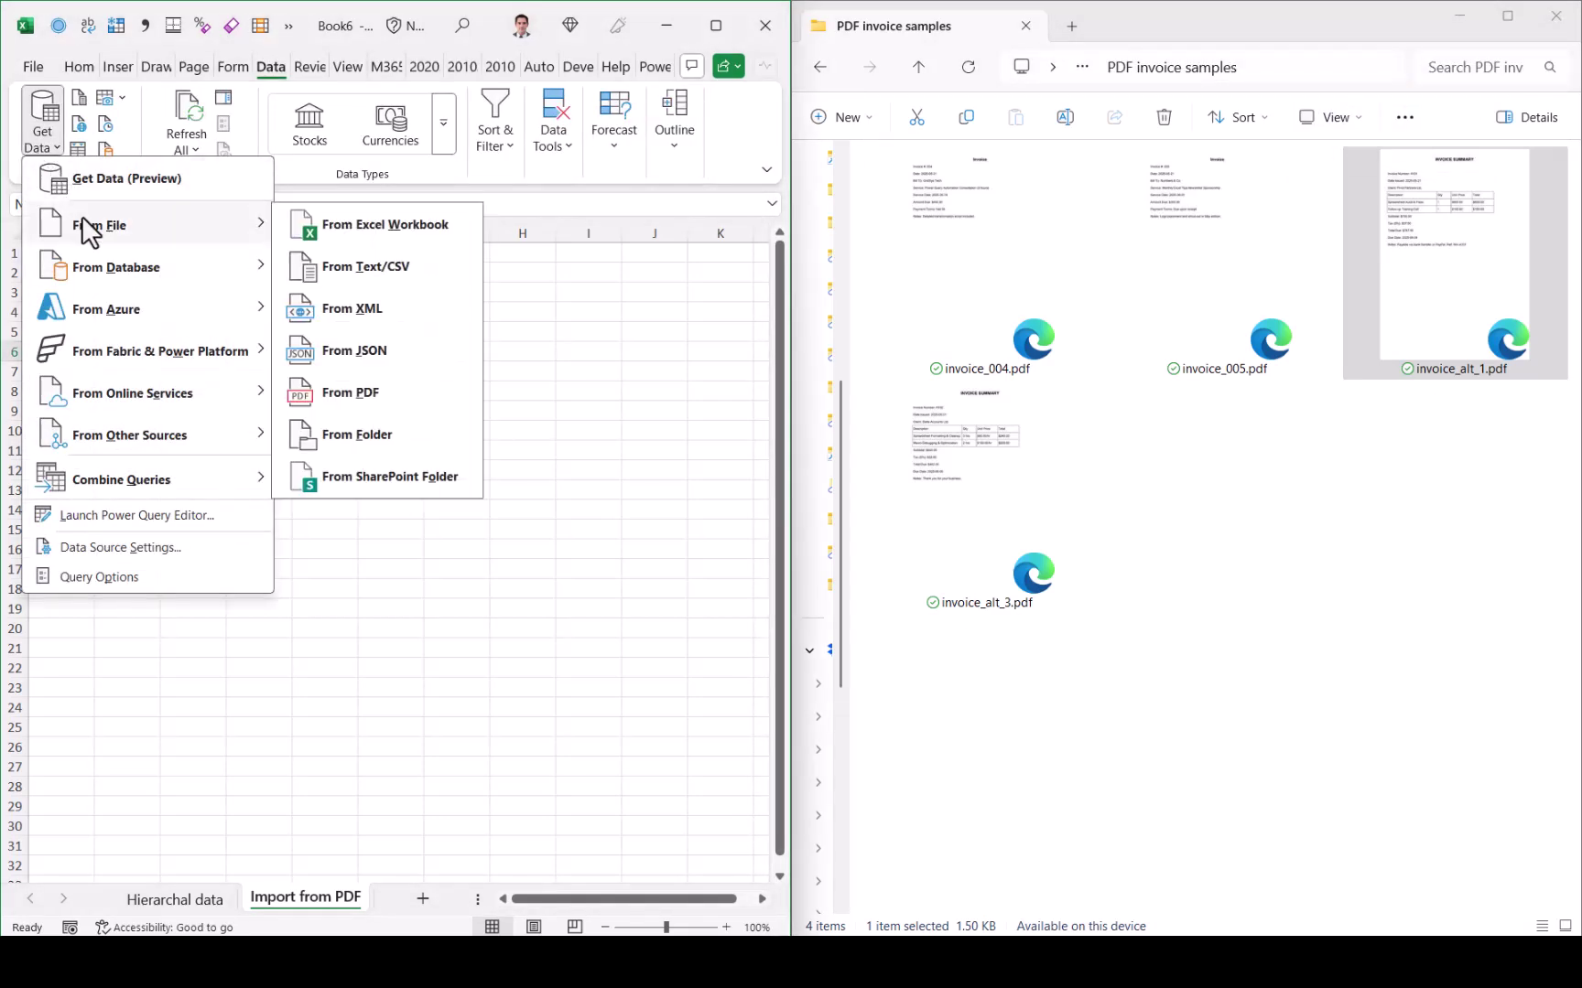
left_click(374, 405)
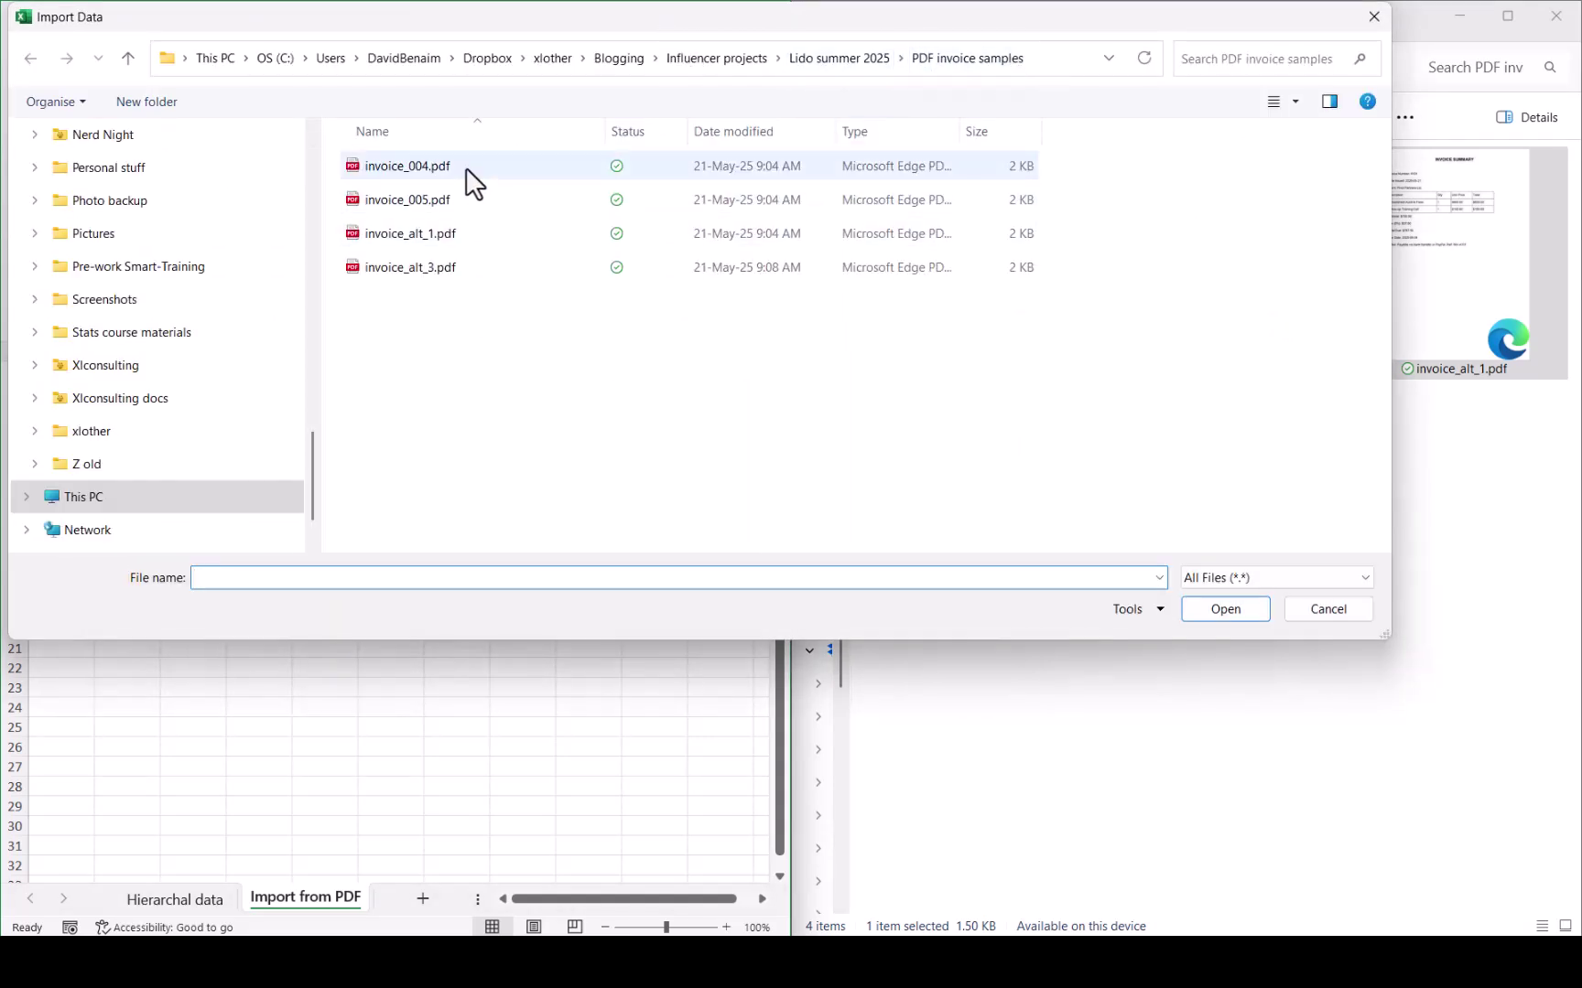
left_click(519, 238)
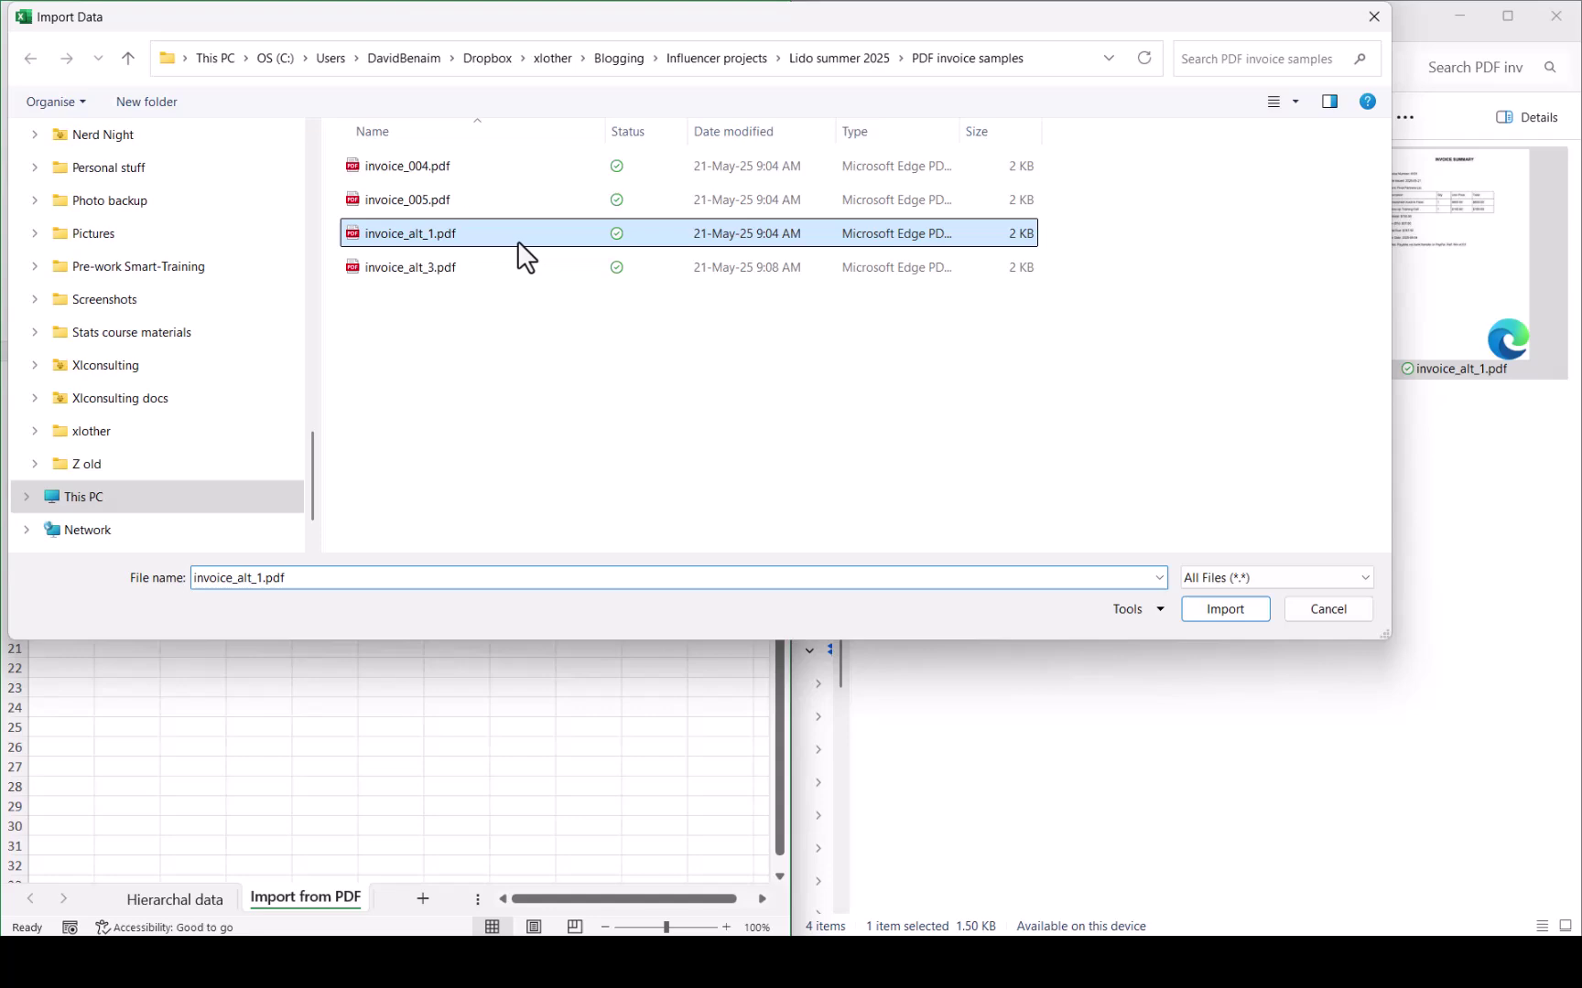
Step: Import the PDF, then open invoice_alt_1.pdf in Edge to compare its invoice number, date and client
left_click(1214, 615)
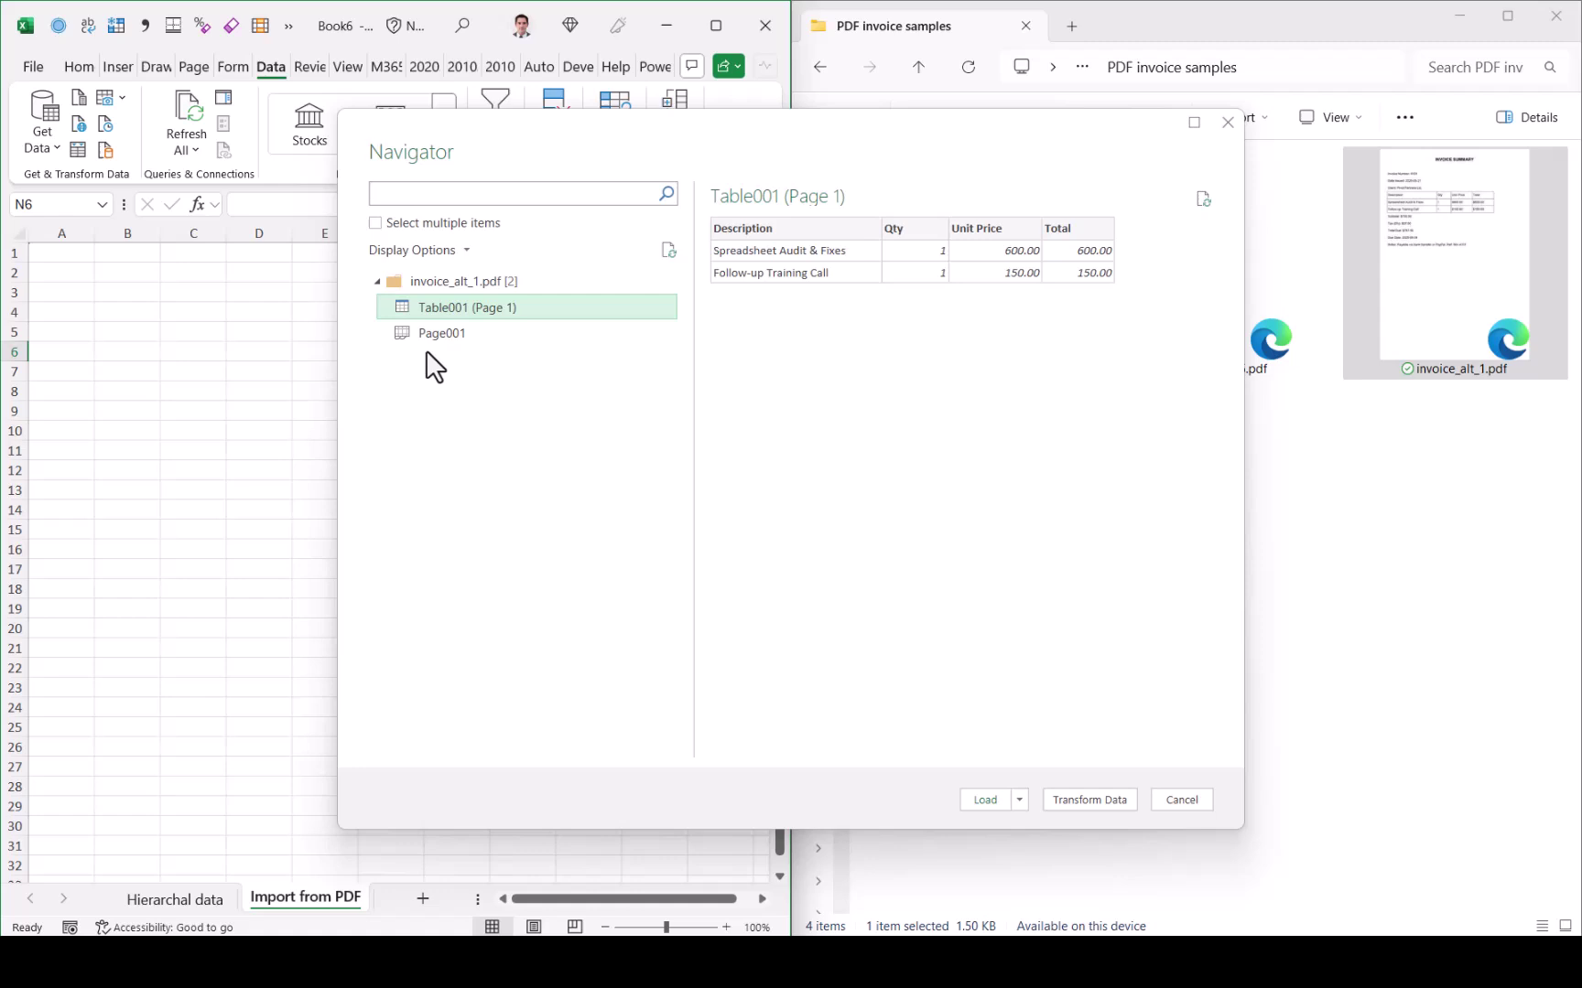
left_click(1424, 274)
key("F4")
double_click(1424, 273)
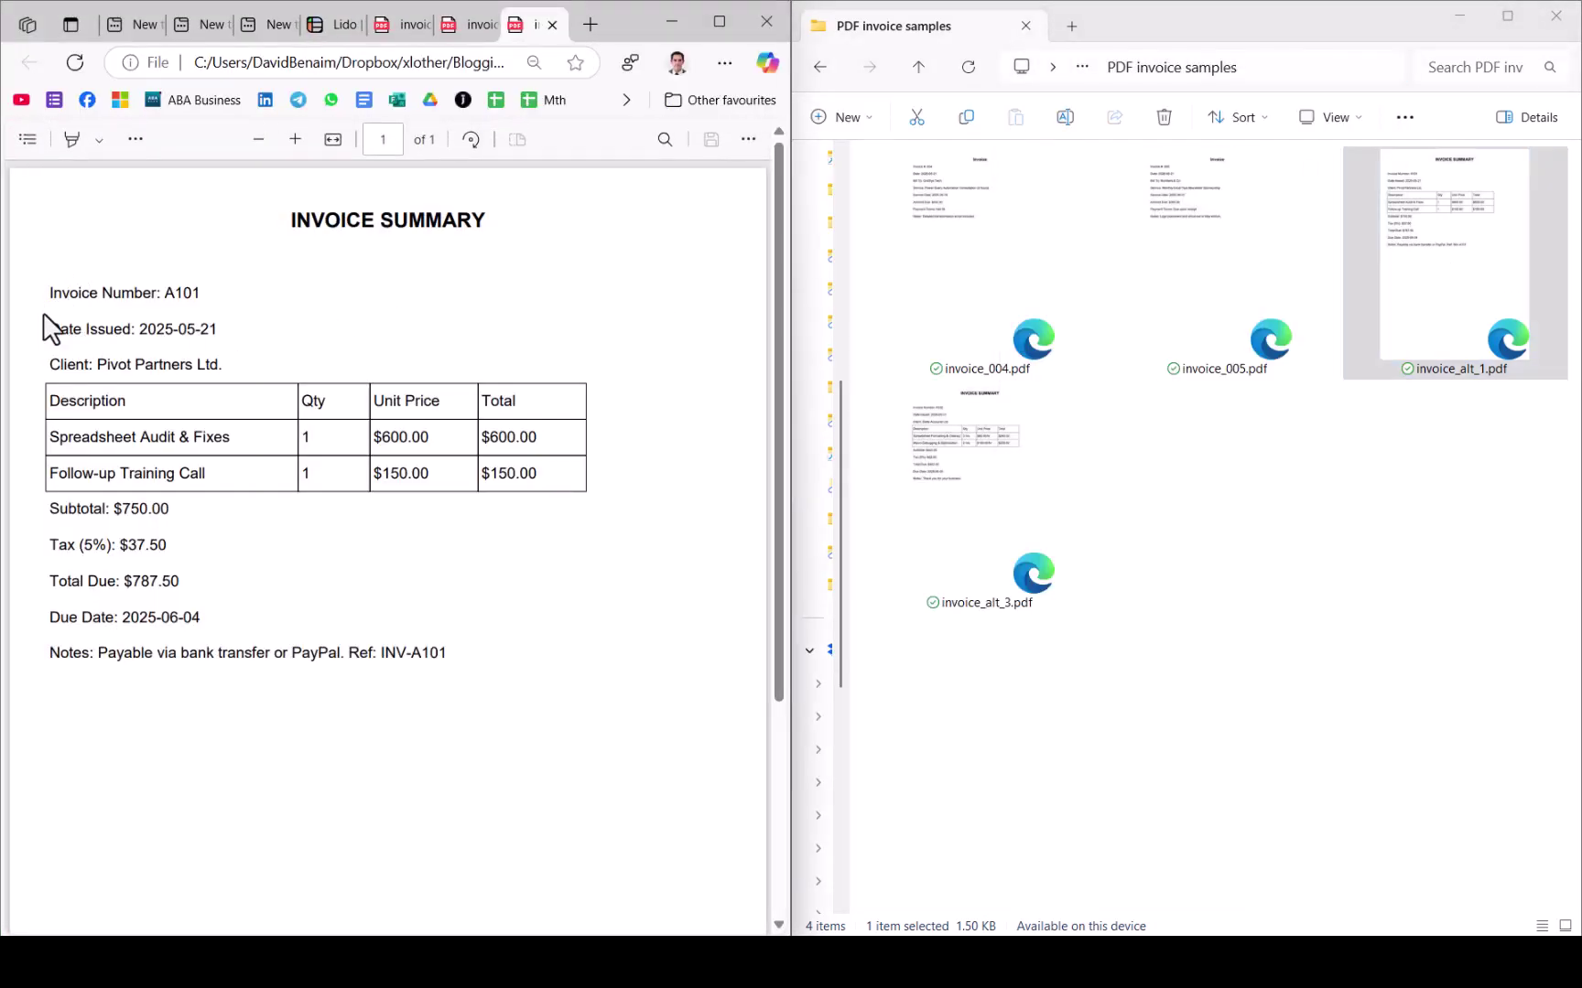
left_click_drag(50, 302, 252, 368)
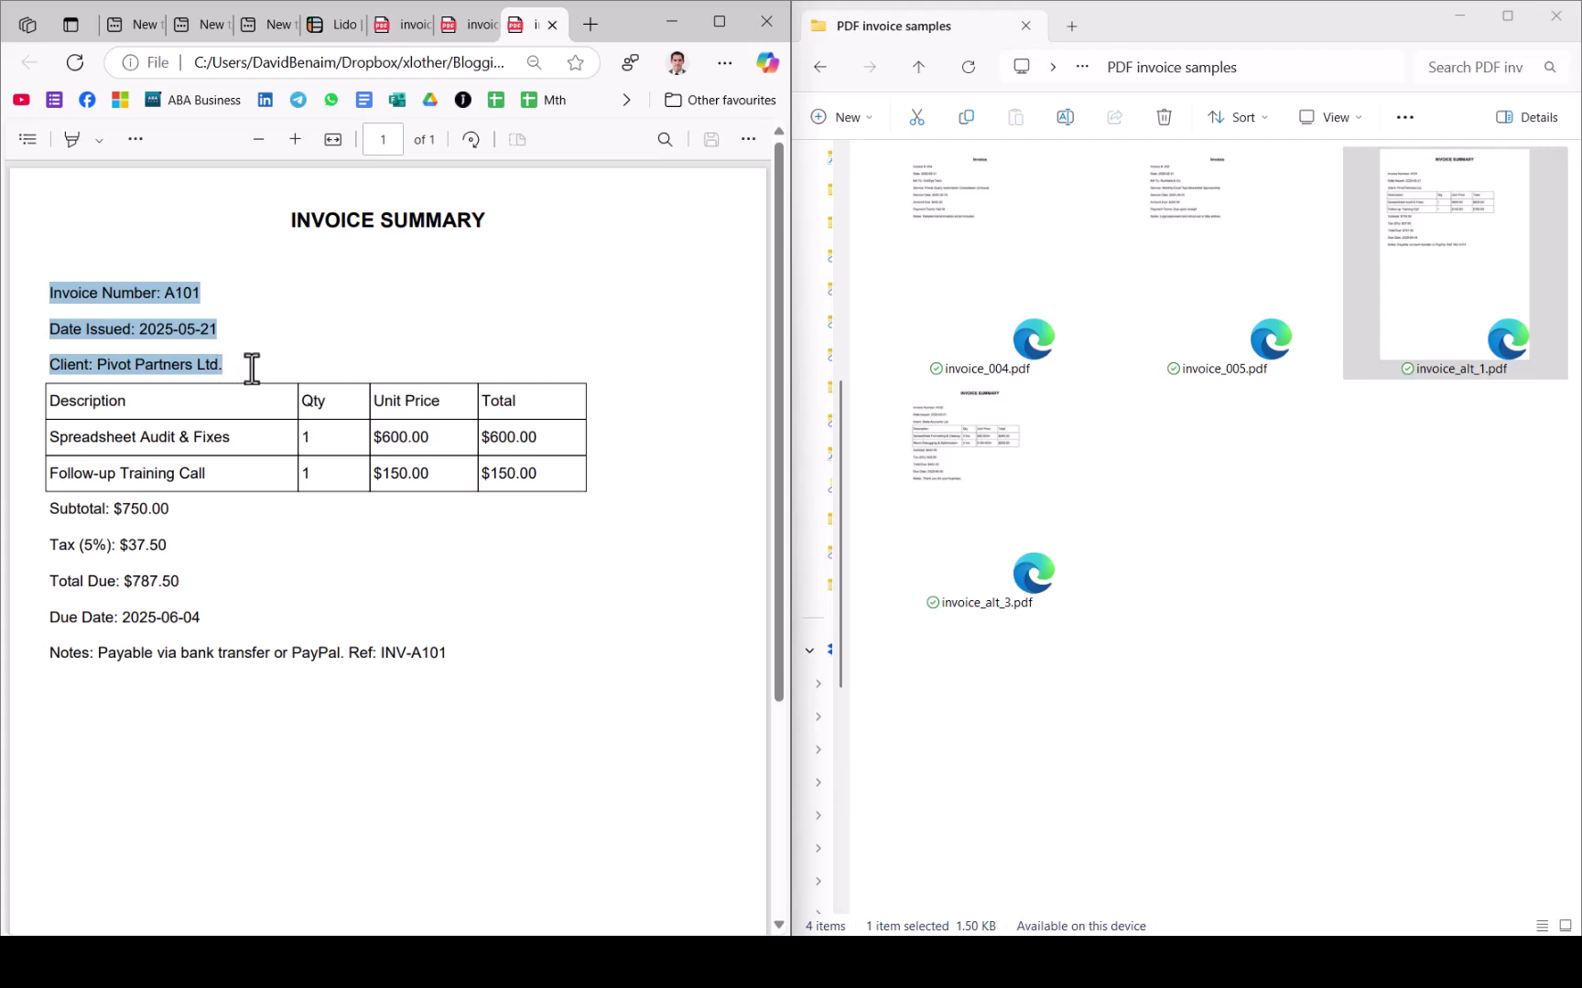
left_click(87, 522)
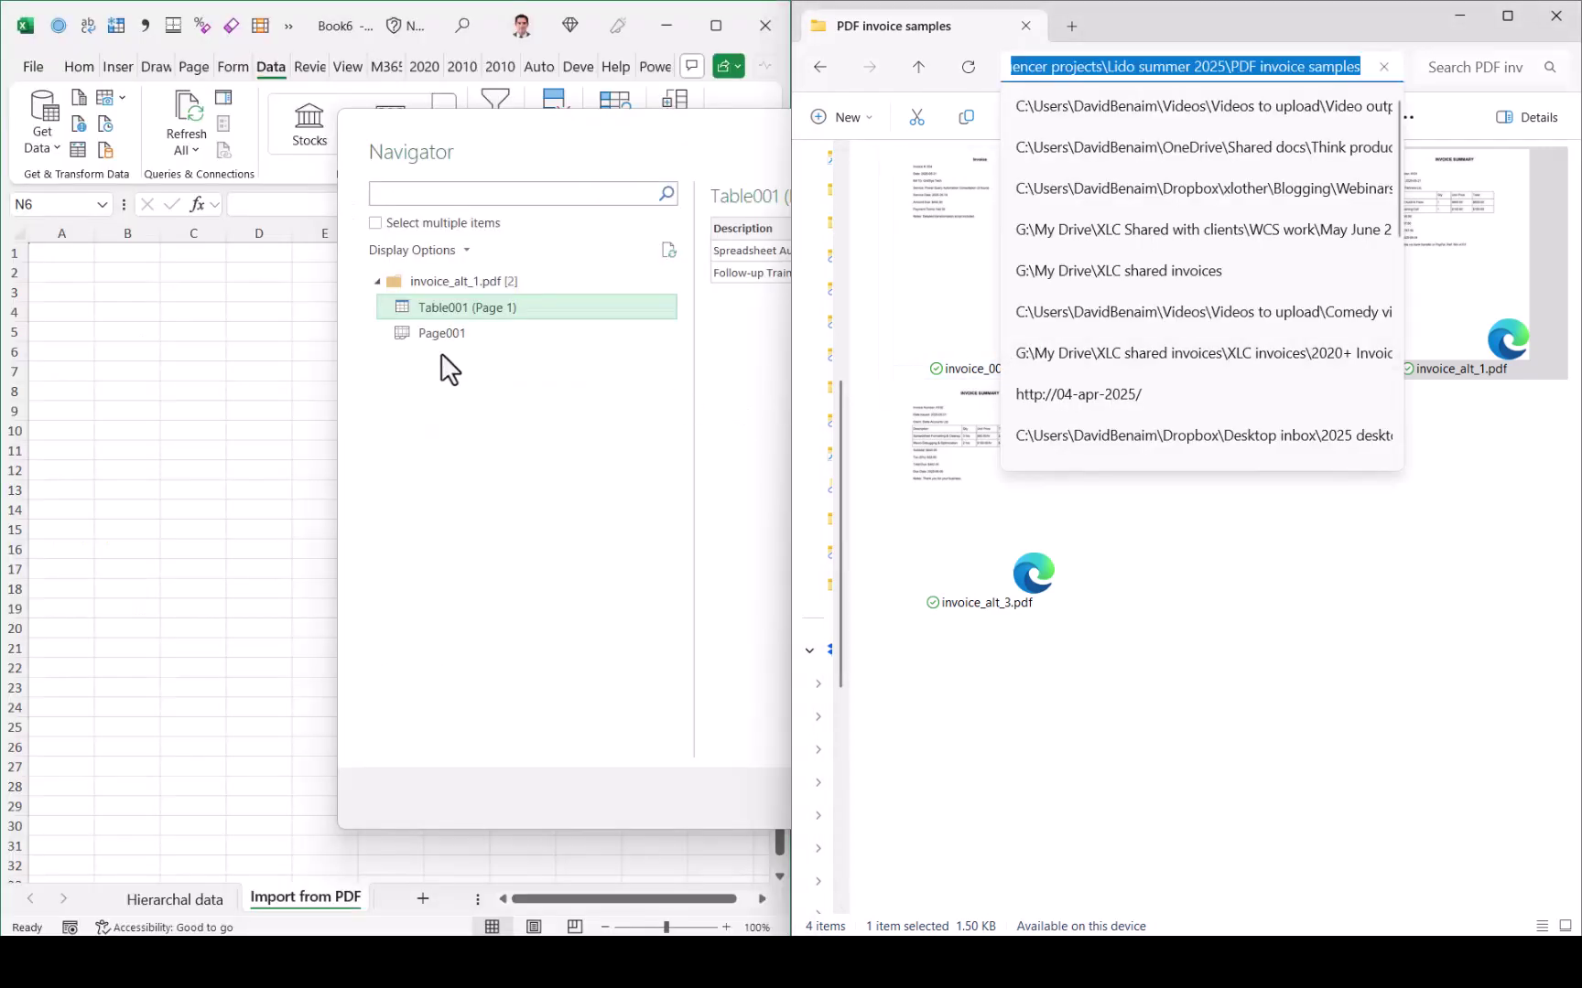
Step: Preview Page001 and Table001 (Page 1) in the Navigator, then load Table001 into the sheet
left_click(494, 338)
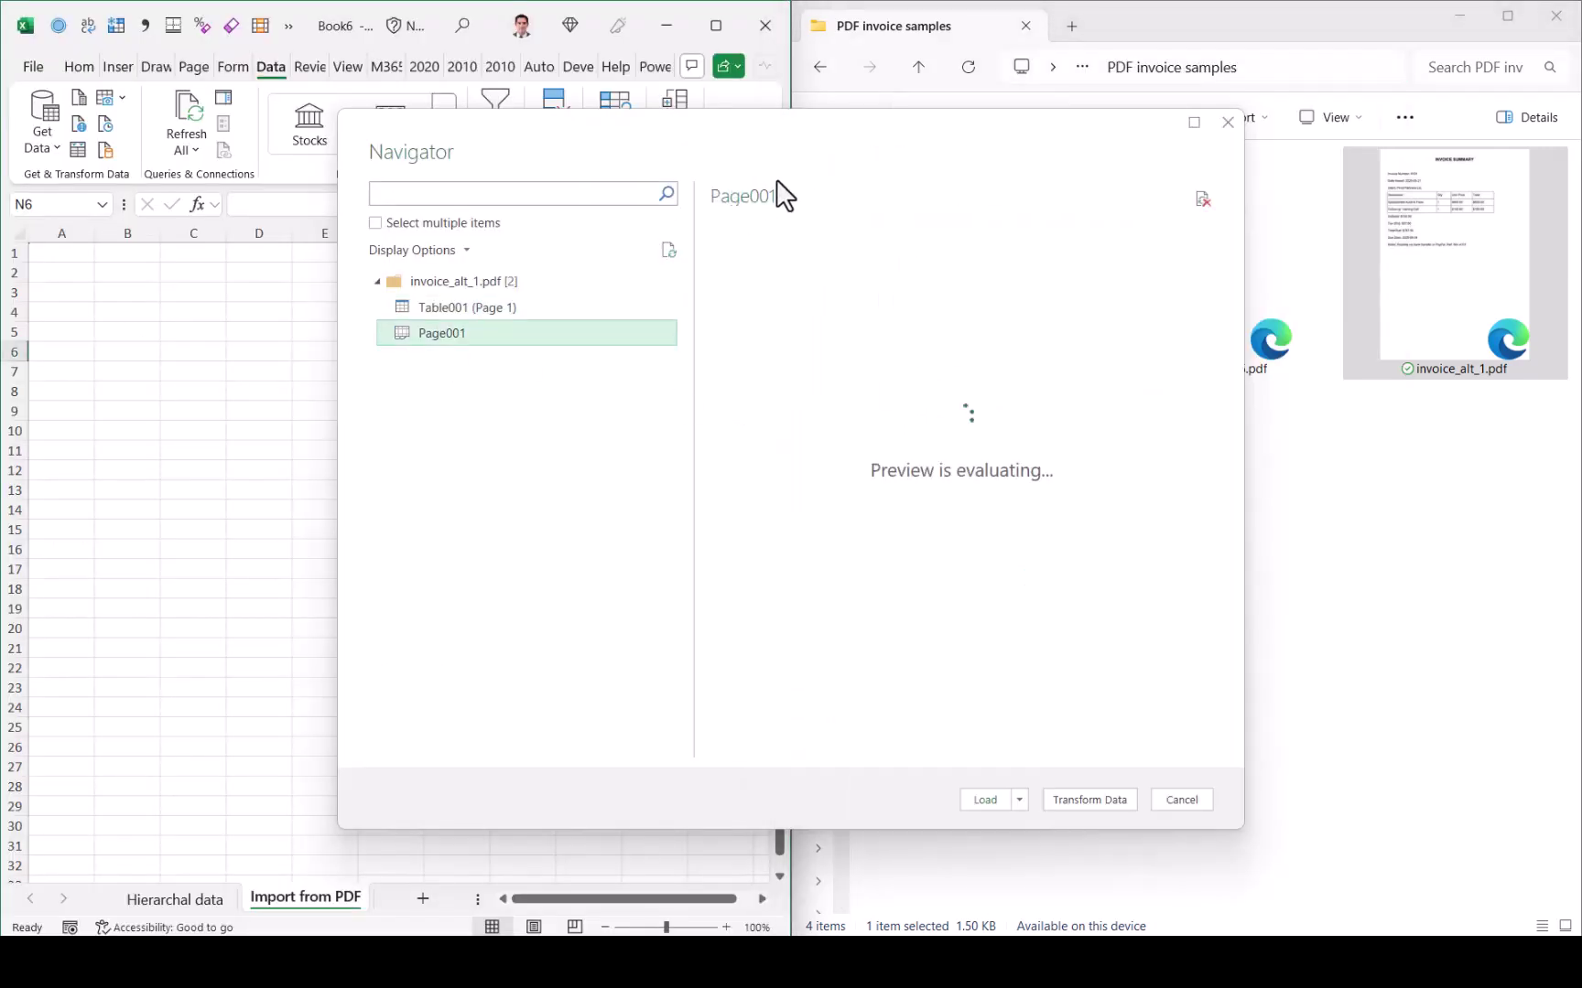
left_click_drag(826, 132, 564, 144)
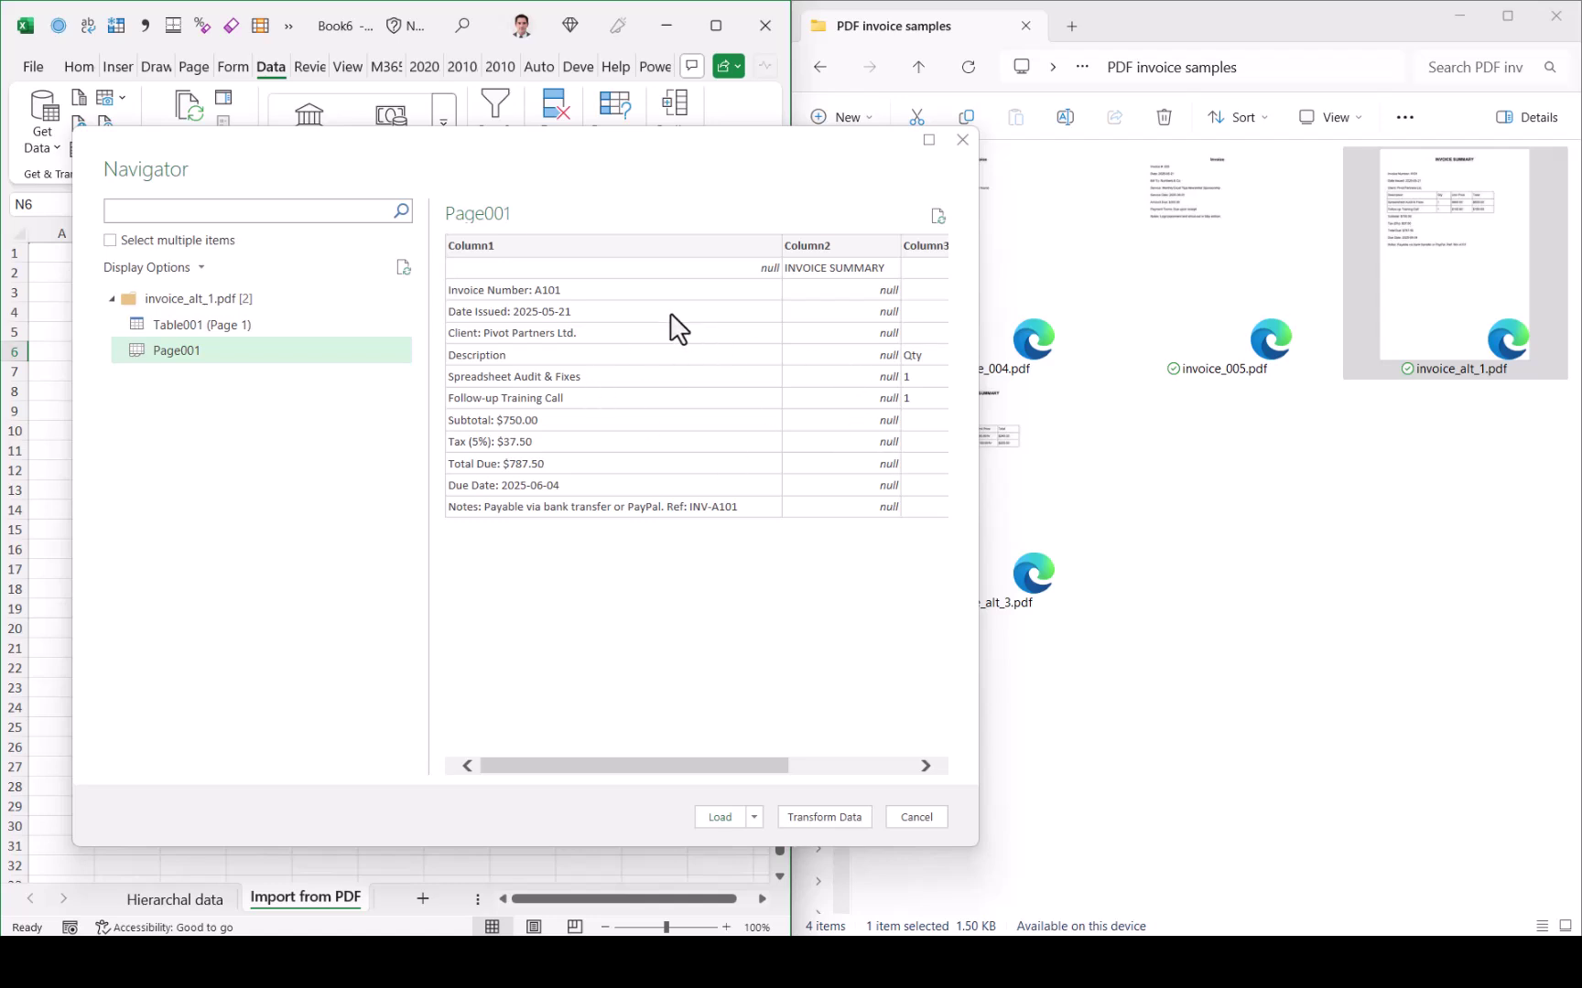
left_click(278, 325)
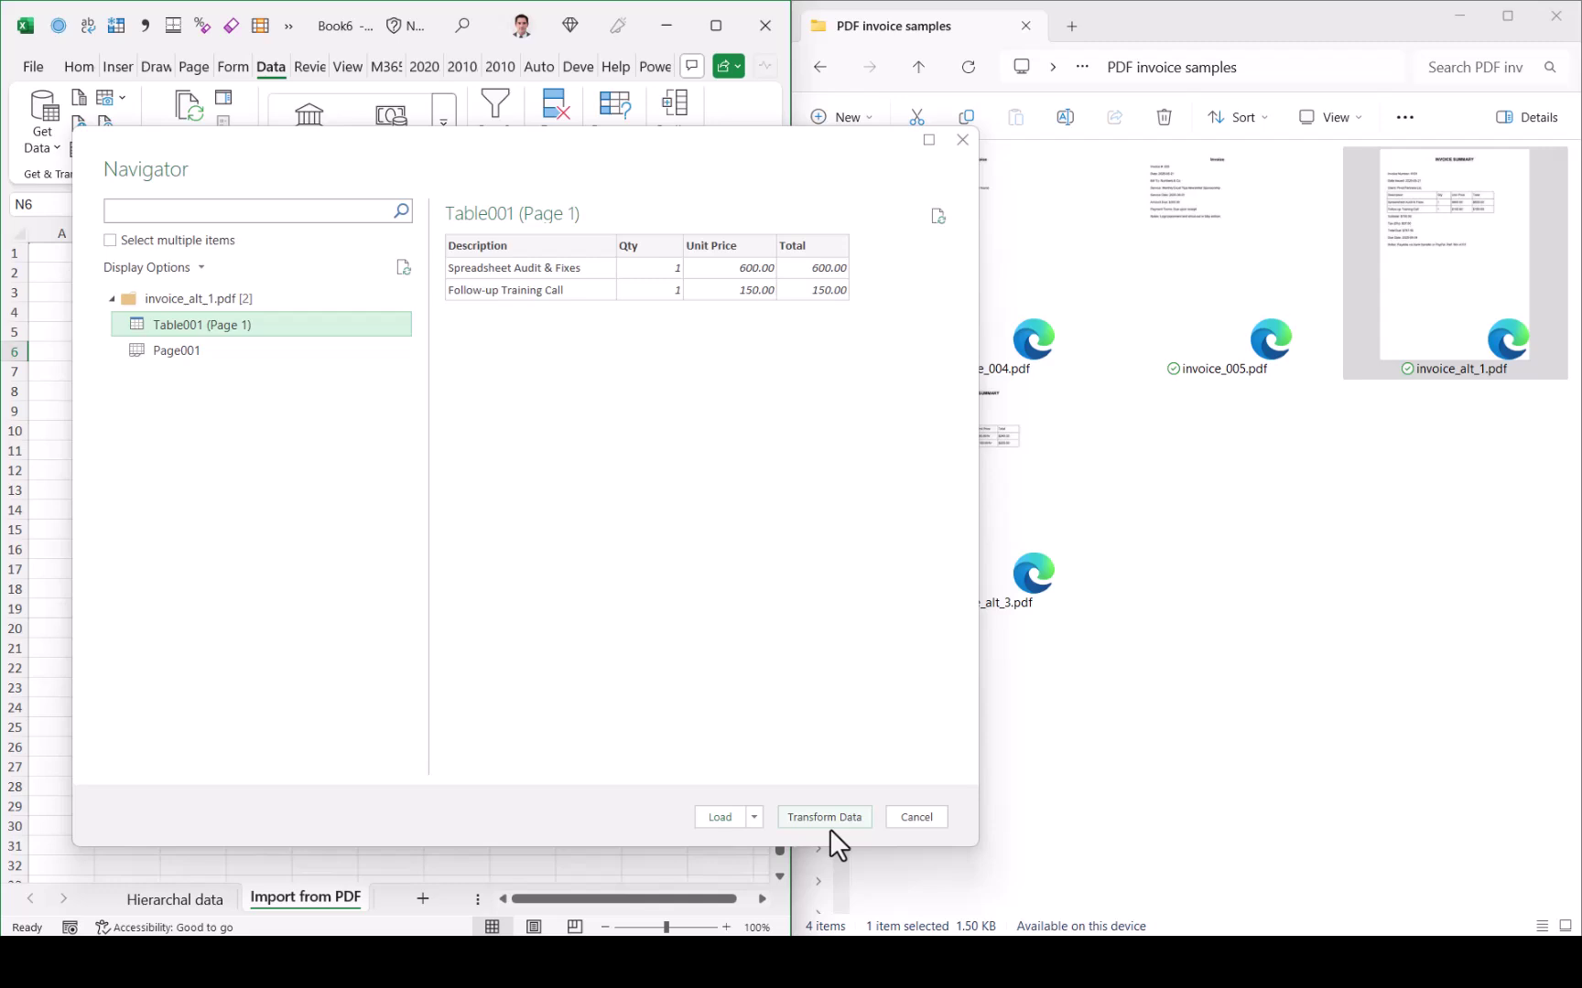
left_click(724, 817)
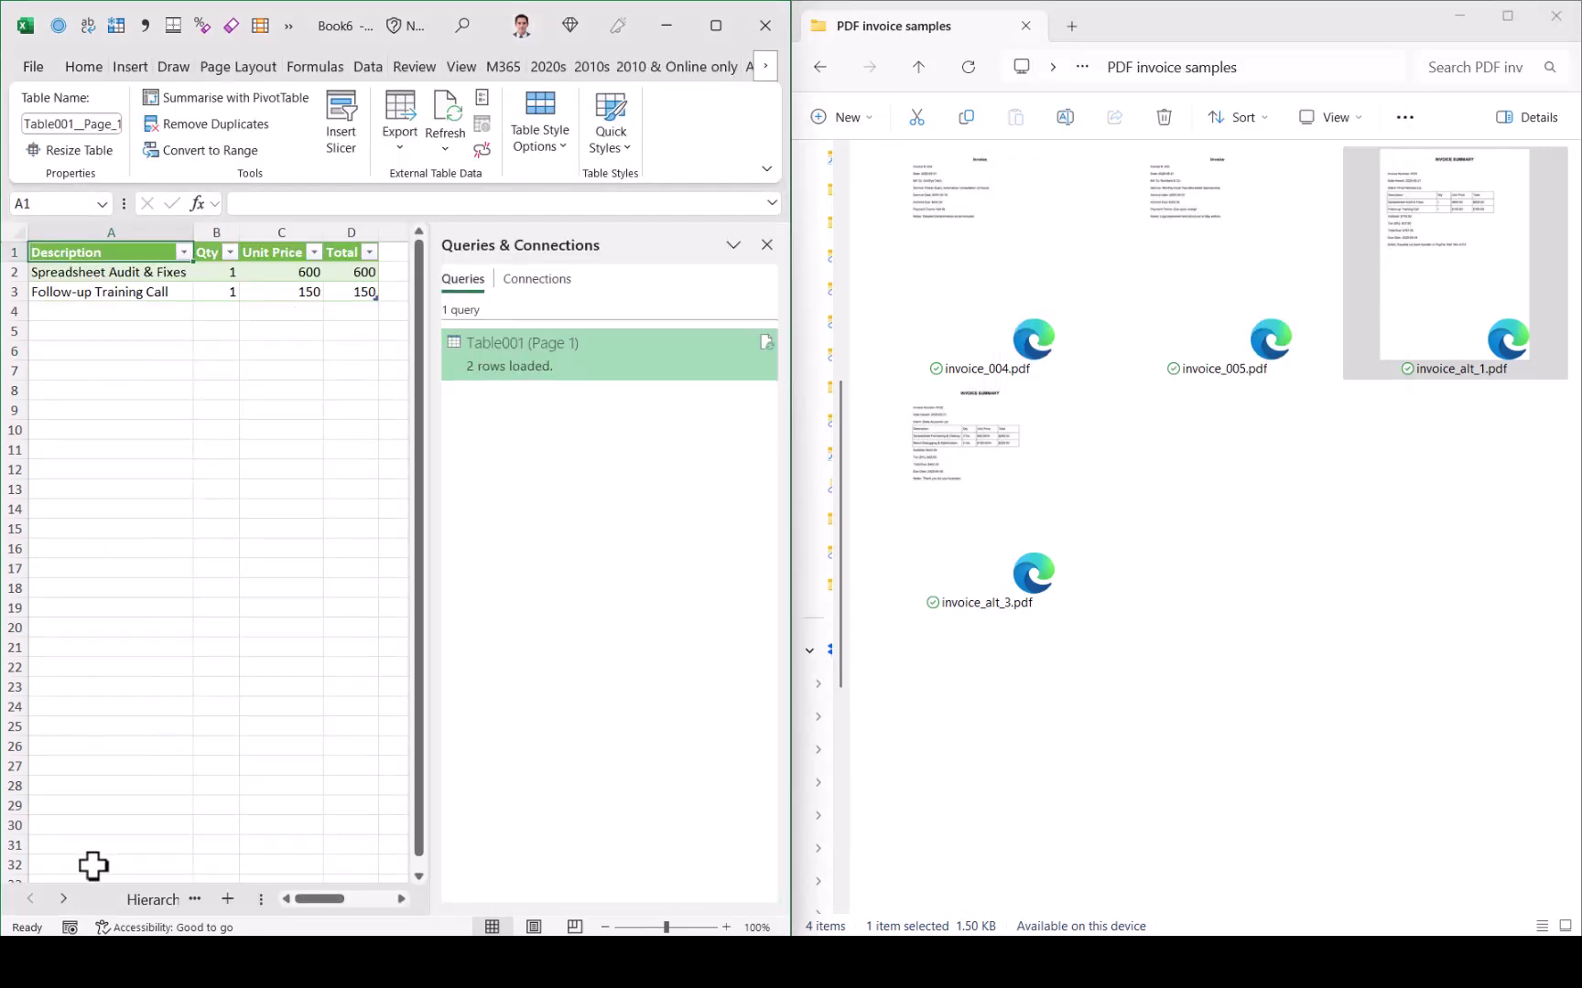
left_click(70, 903)
left_click(288, 355)
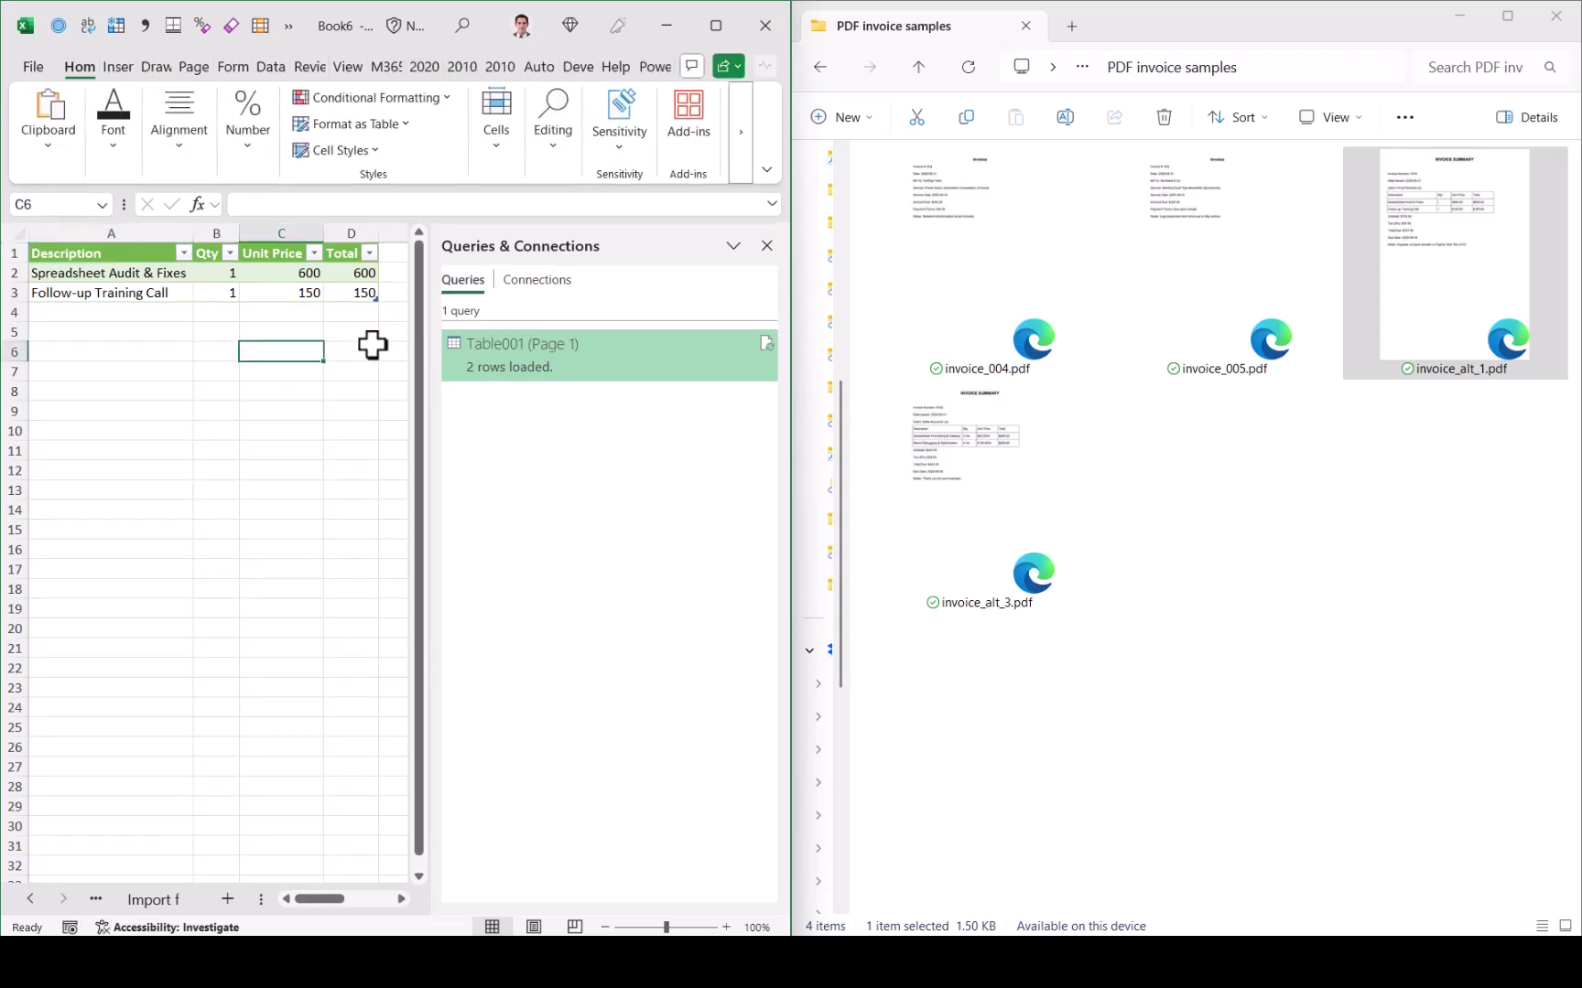
left_click(284, 330)
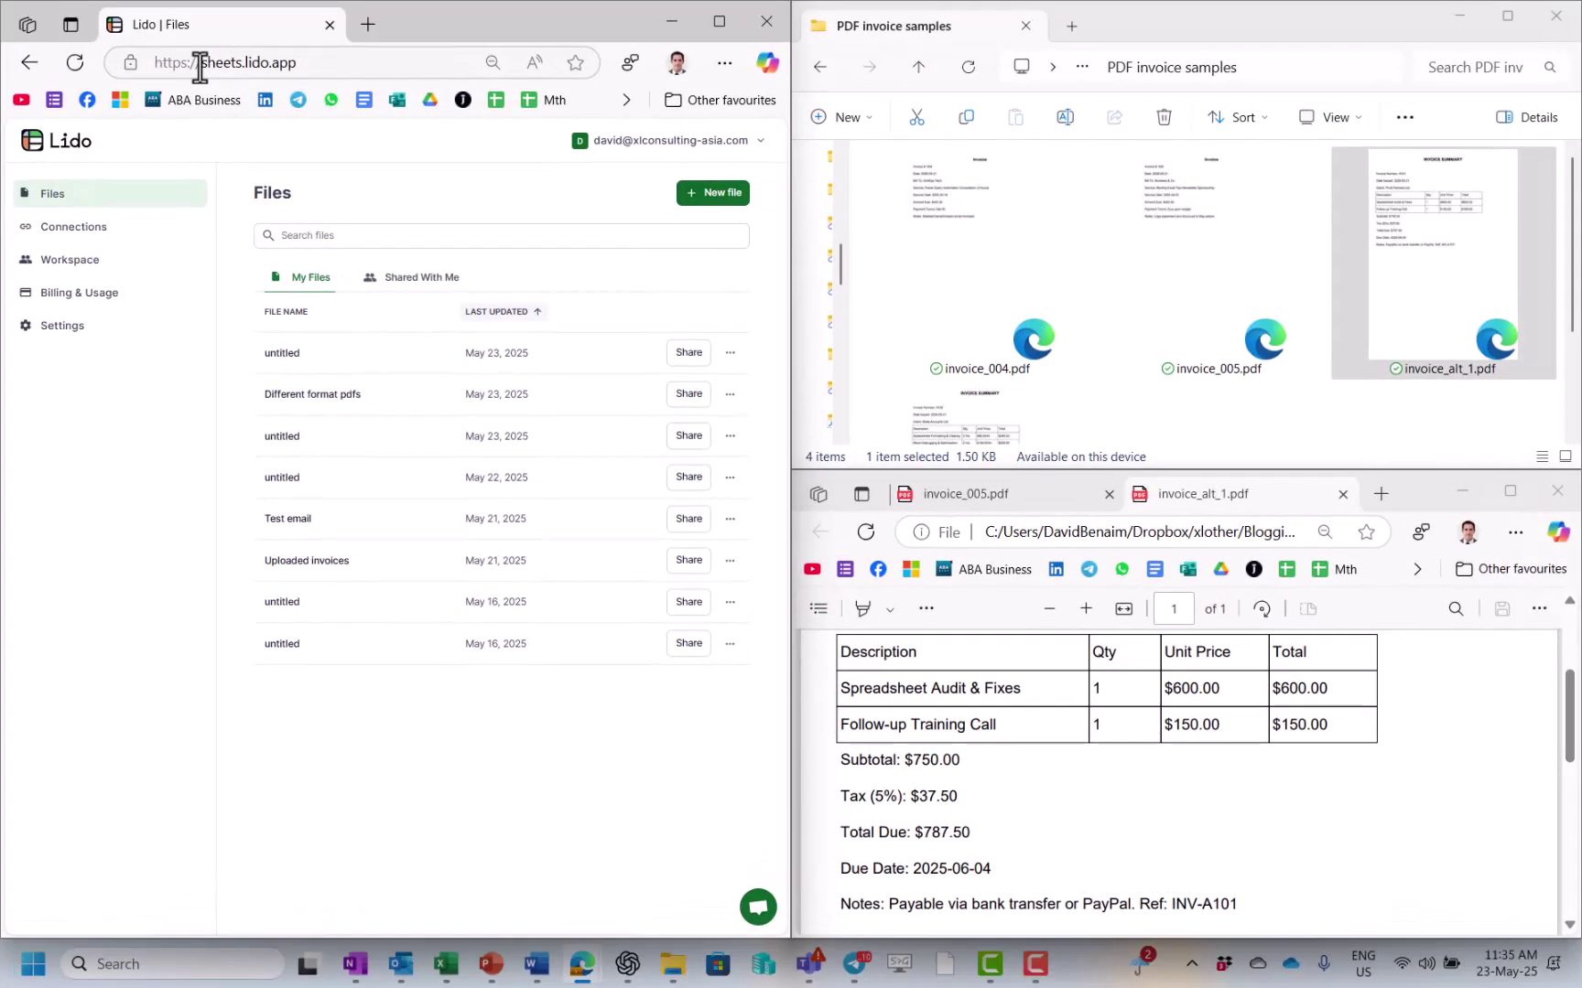
Step: Create a new Lido file, open Extract Data and drop invoice_alt_1.pdf onto the upload area
left_click_drag(200, 62, 322, 71)
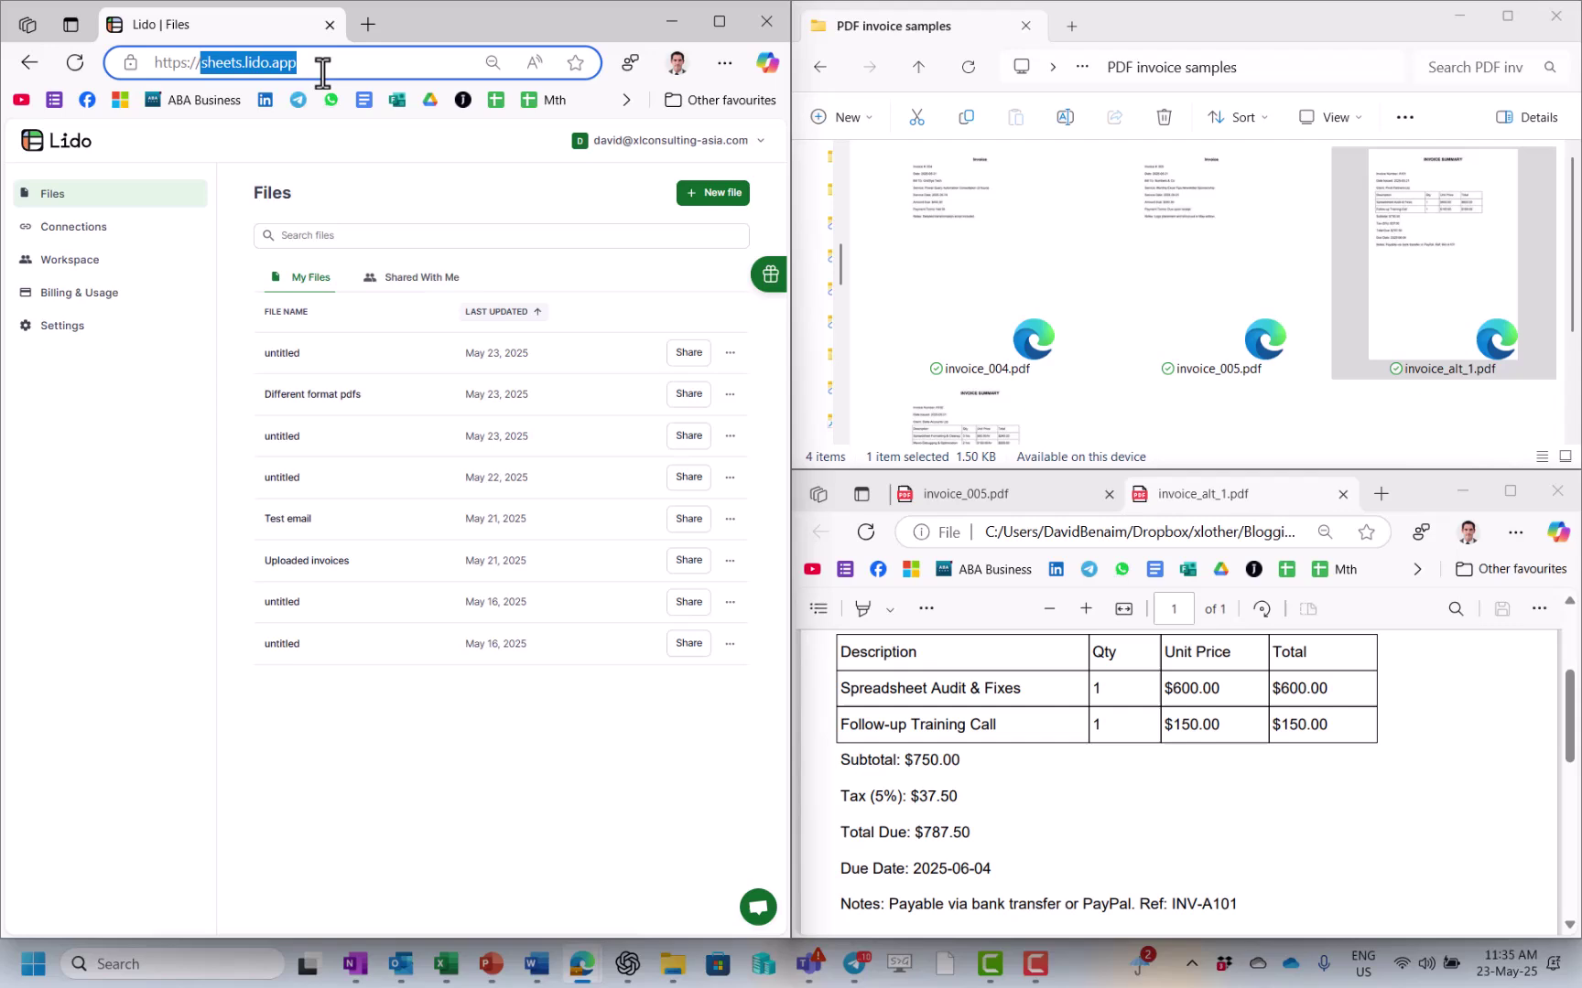
left_click(715, 201)
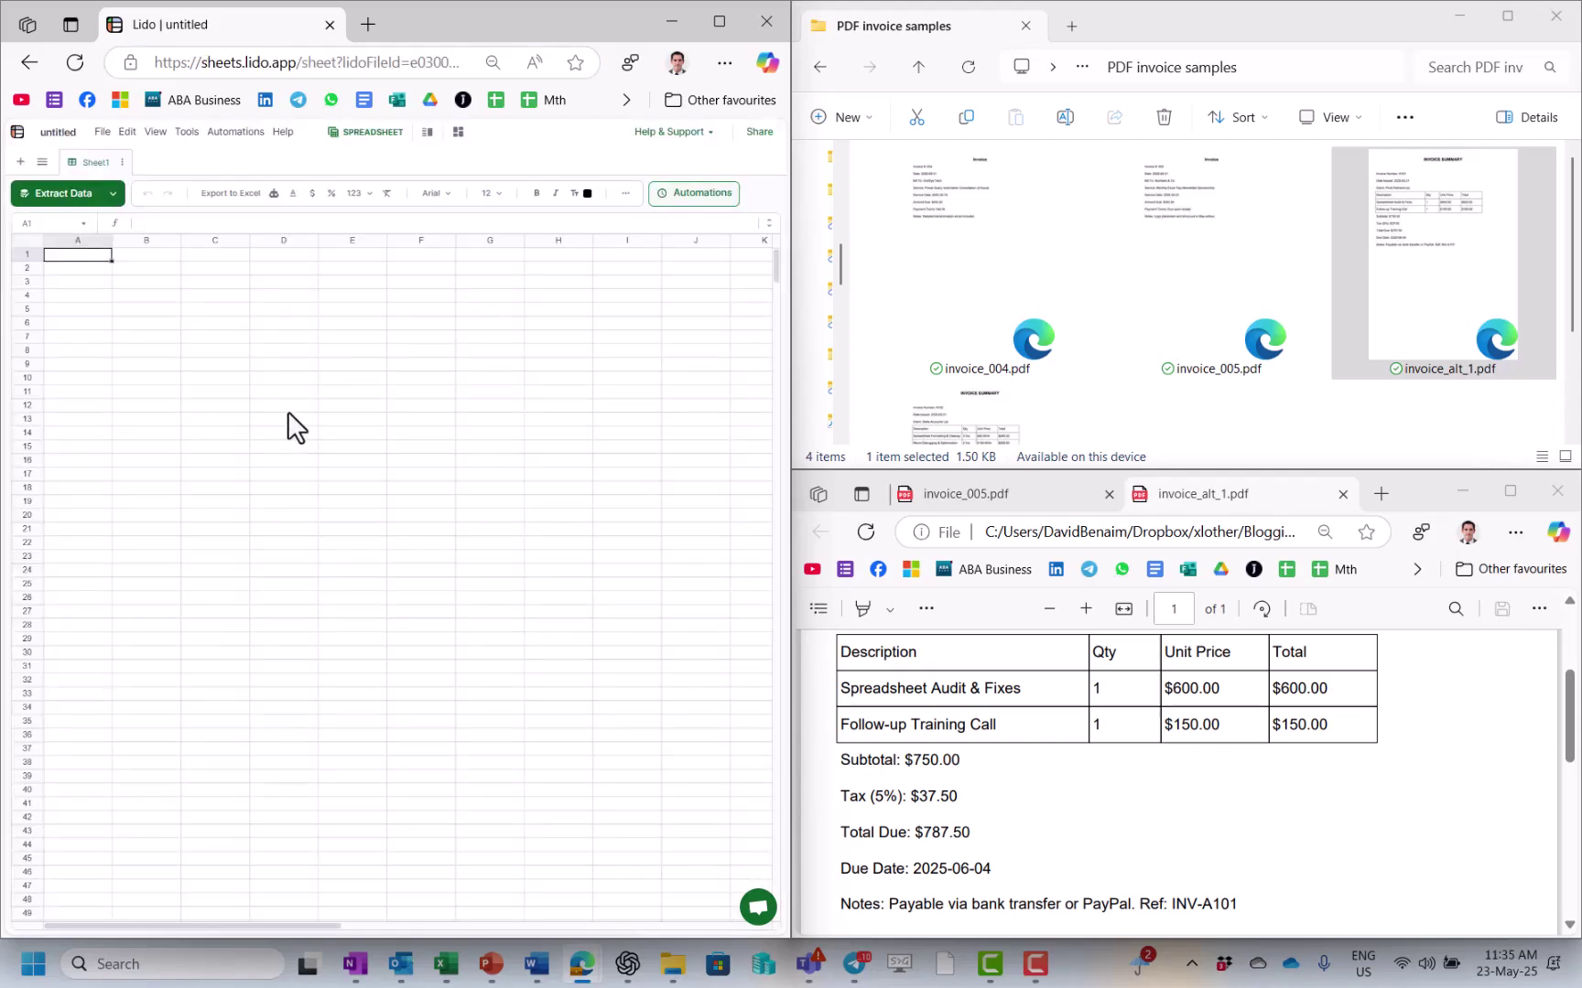
left_click(70, 200)
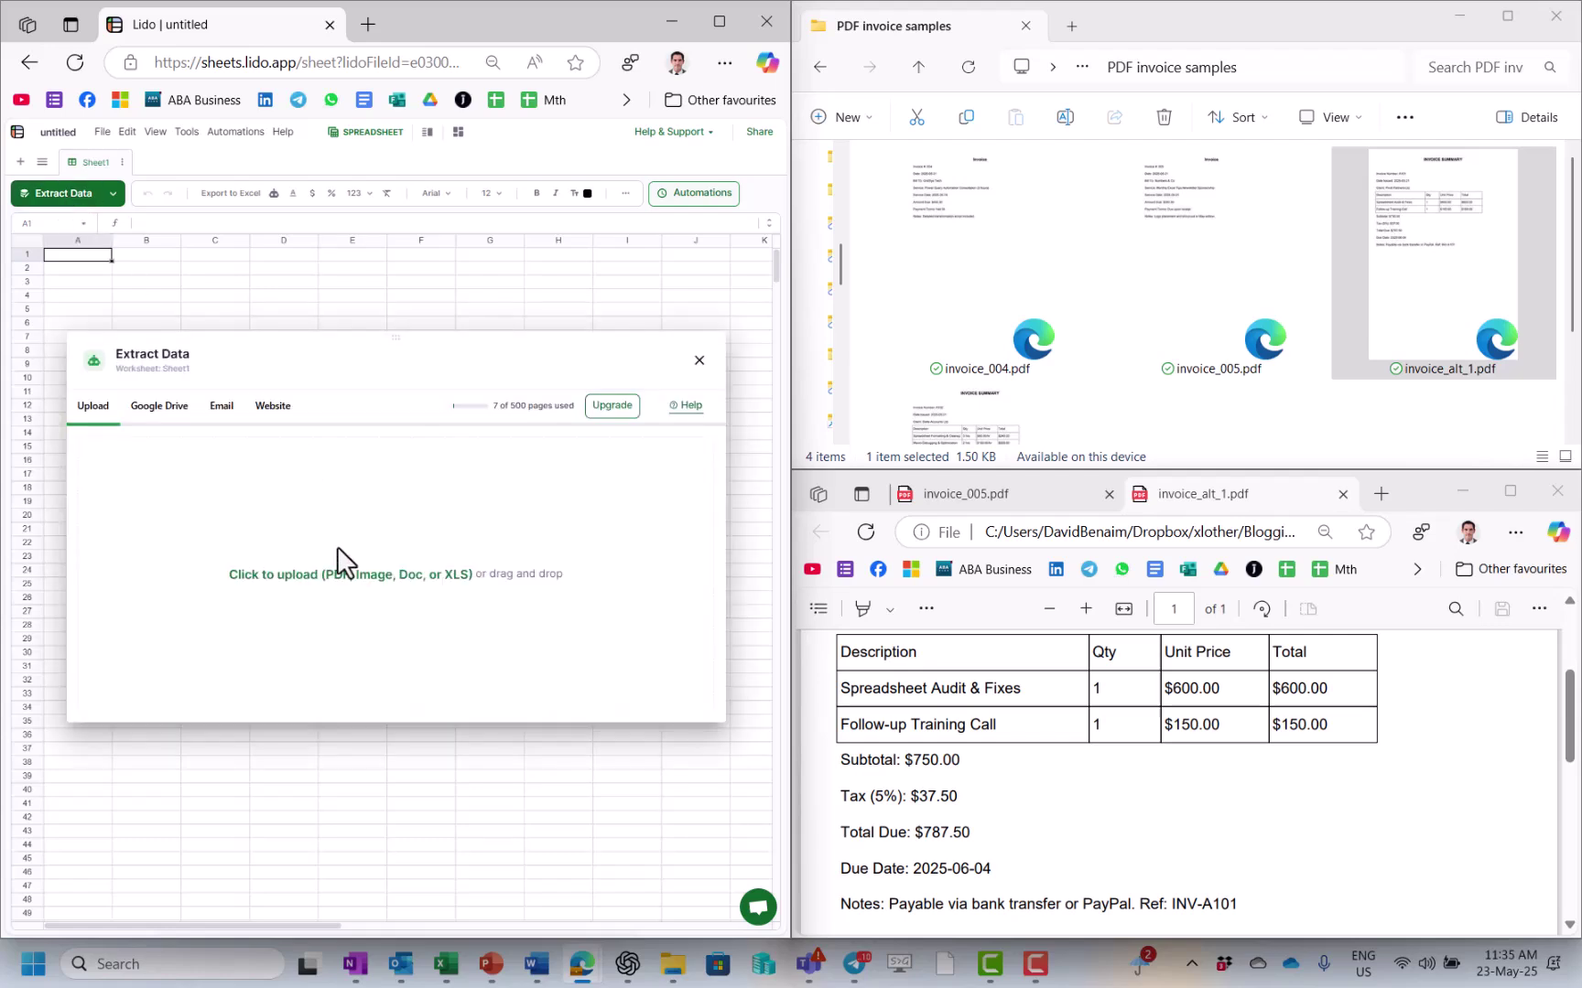
left_click_drag(1458, 234, 435, 542)
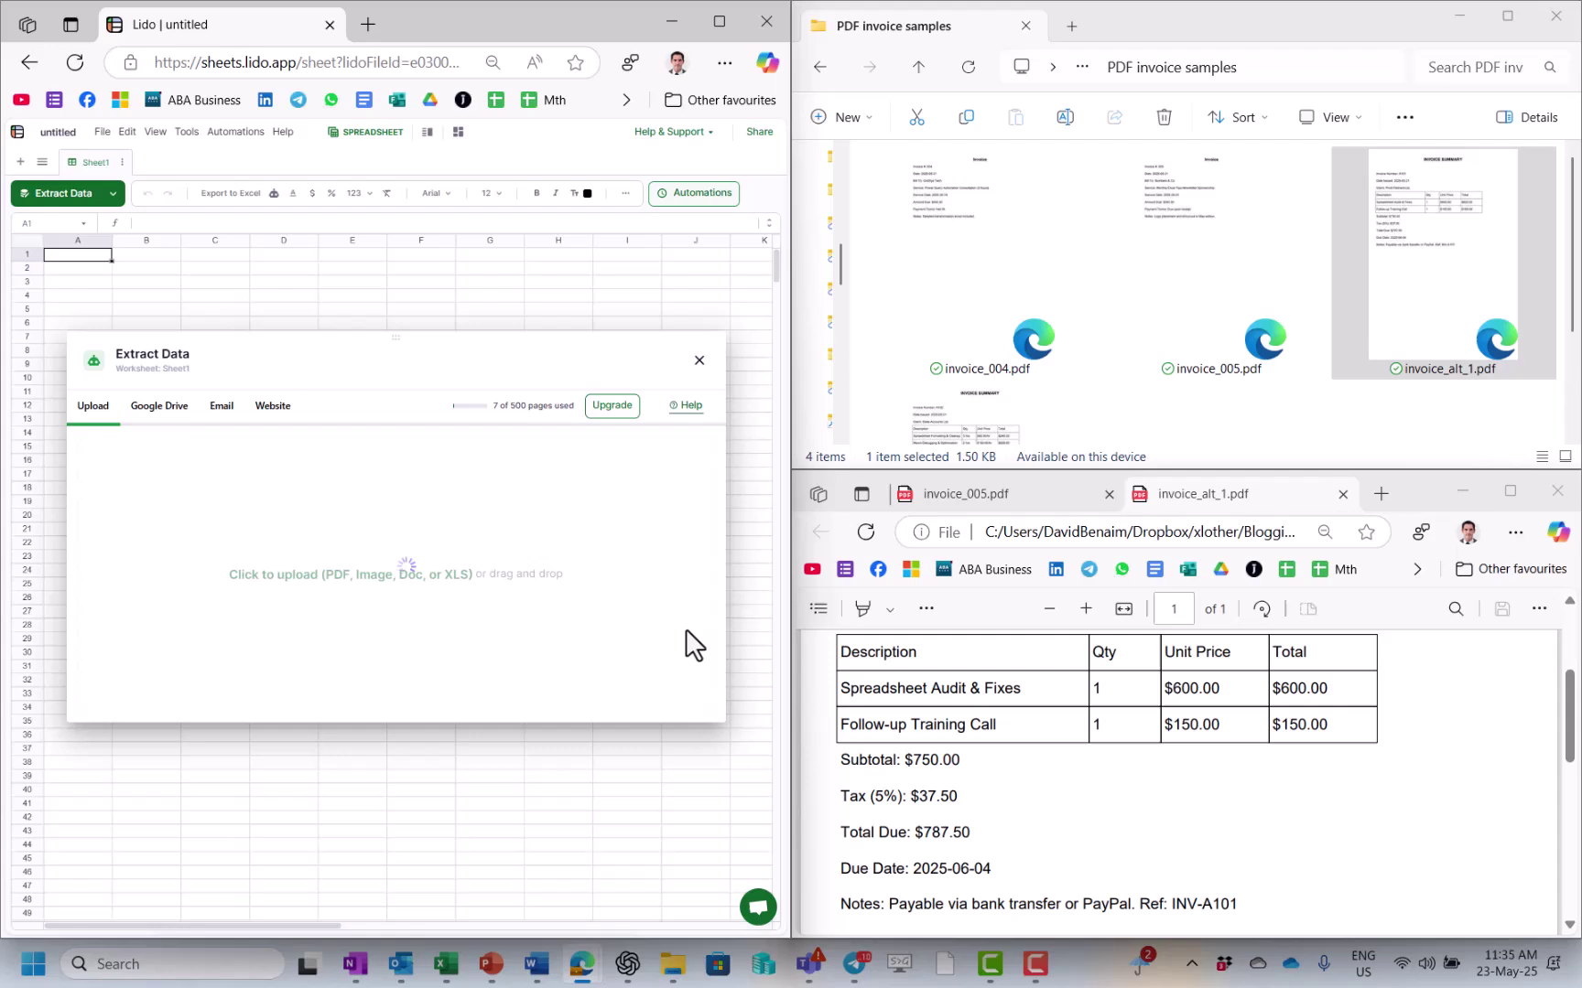
left_click(1566, 700)
mouse_move(1567, 700)
left_mouse_down()
mouse_move(1567, 636)
mouse_move(1565, 677)
left_mouse_up()
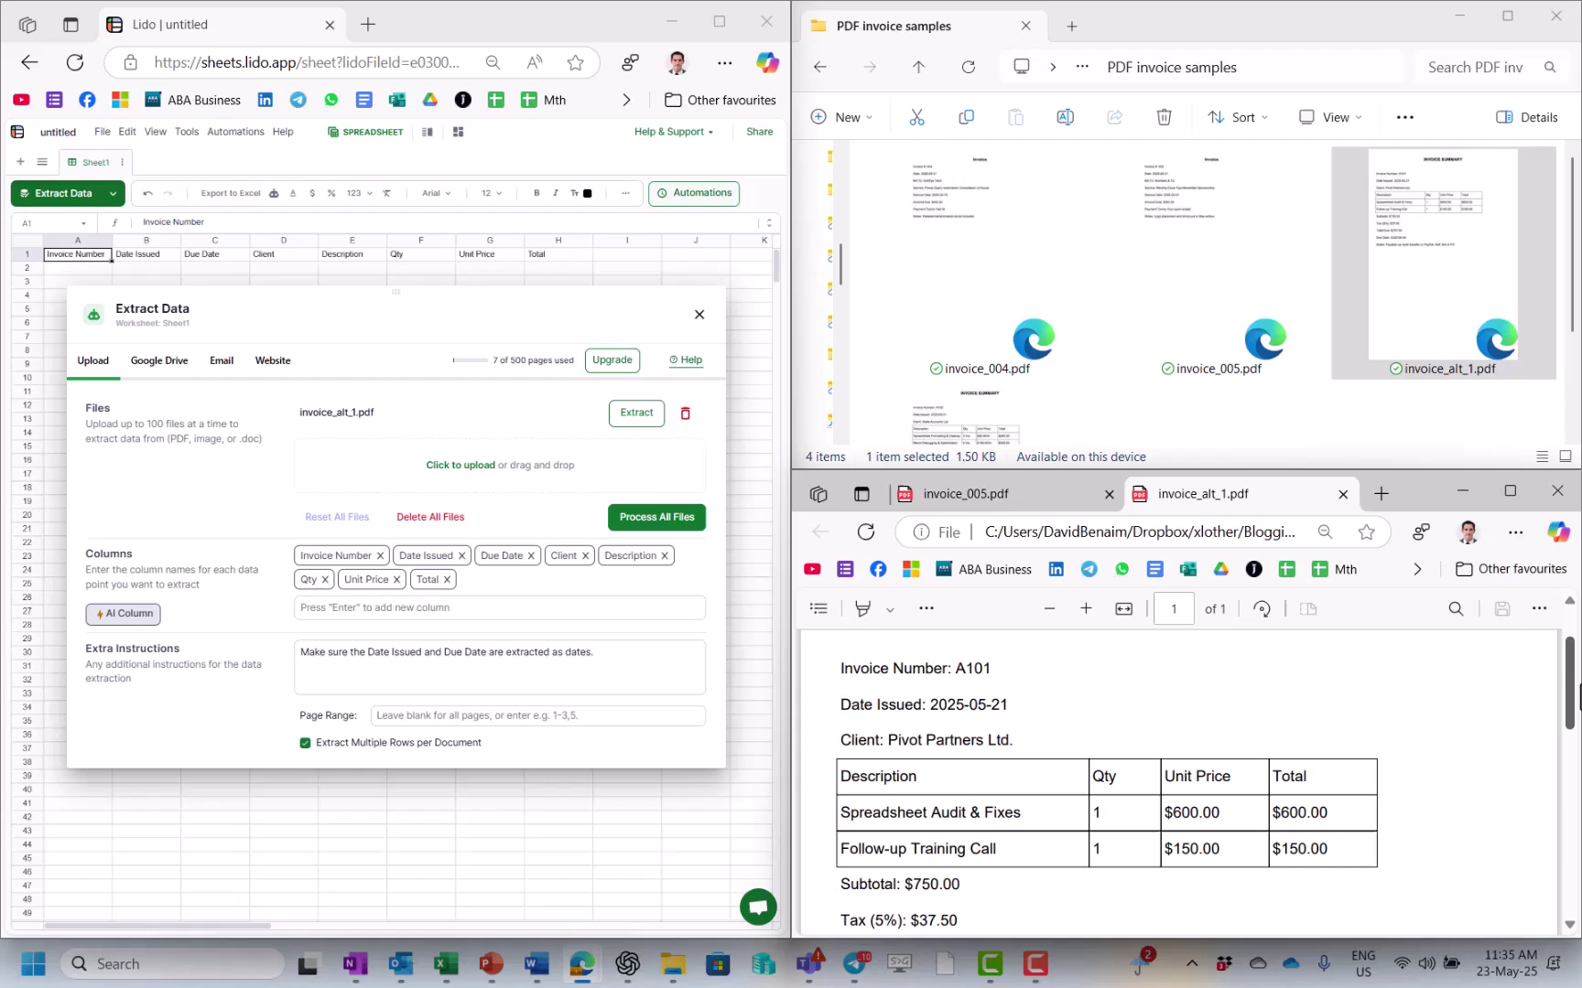
Step: Change the Qty column chip to read Quantity
left_click_drag(1569, 700, 1567, 752)
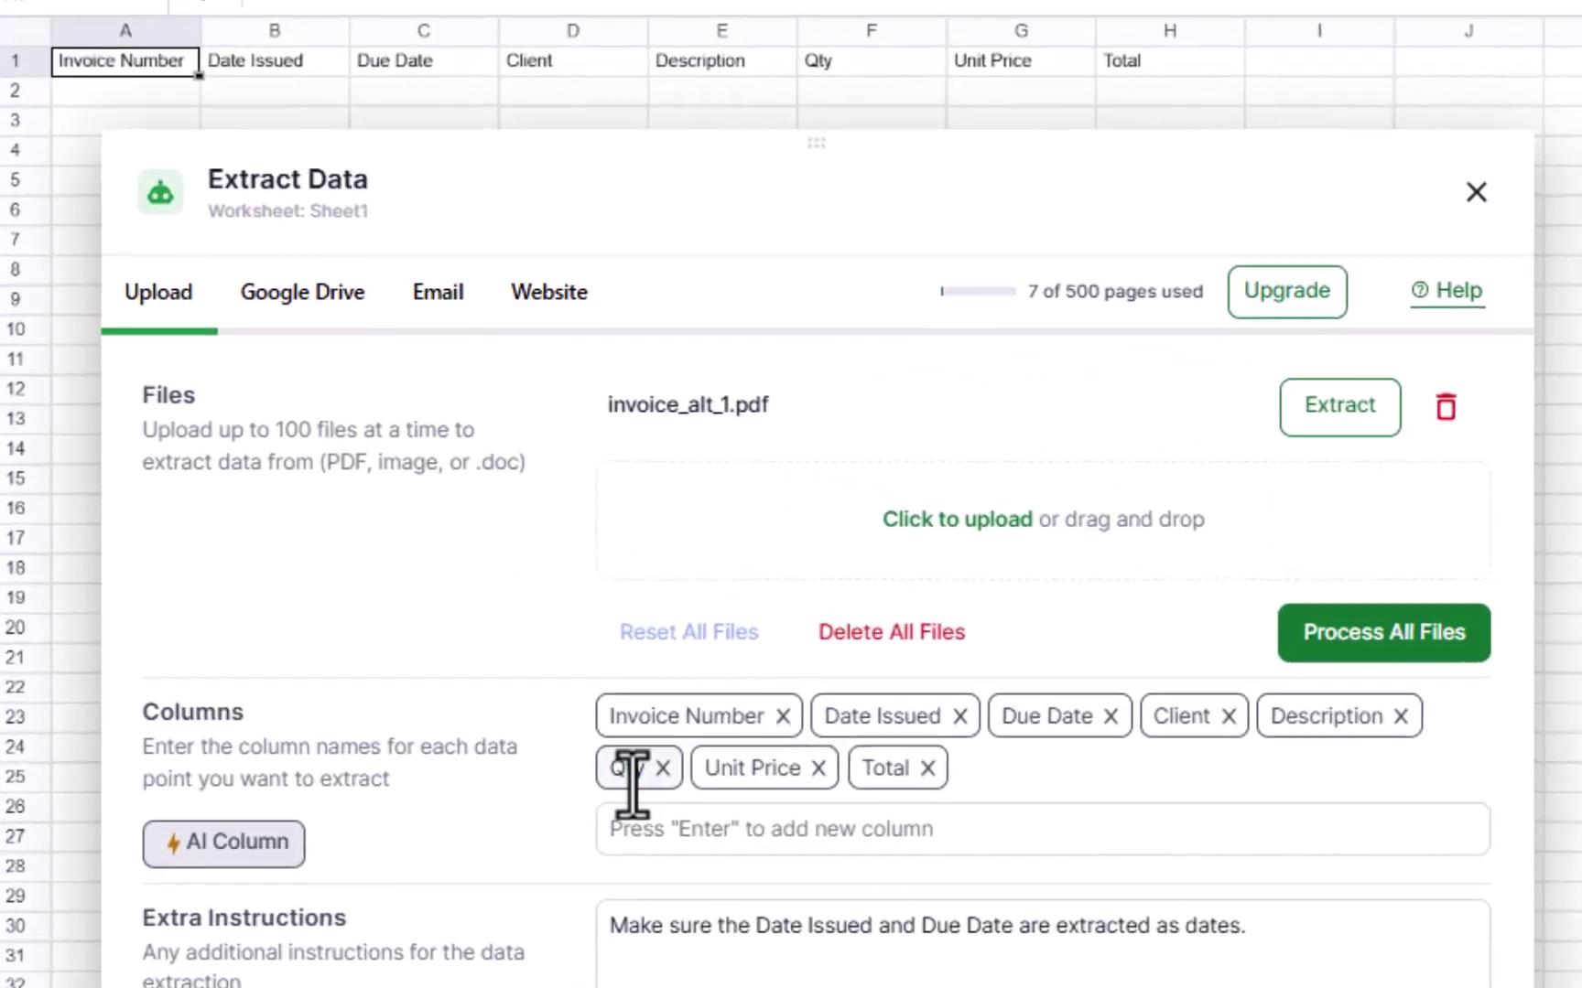
left_click(375, 619)
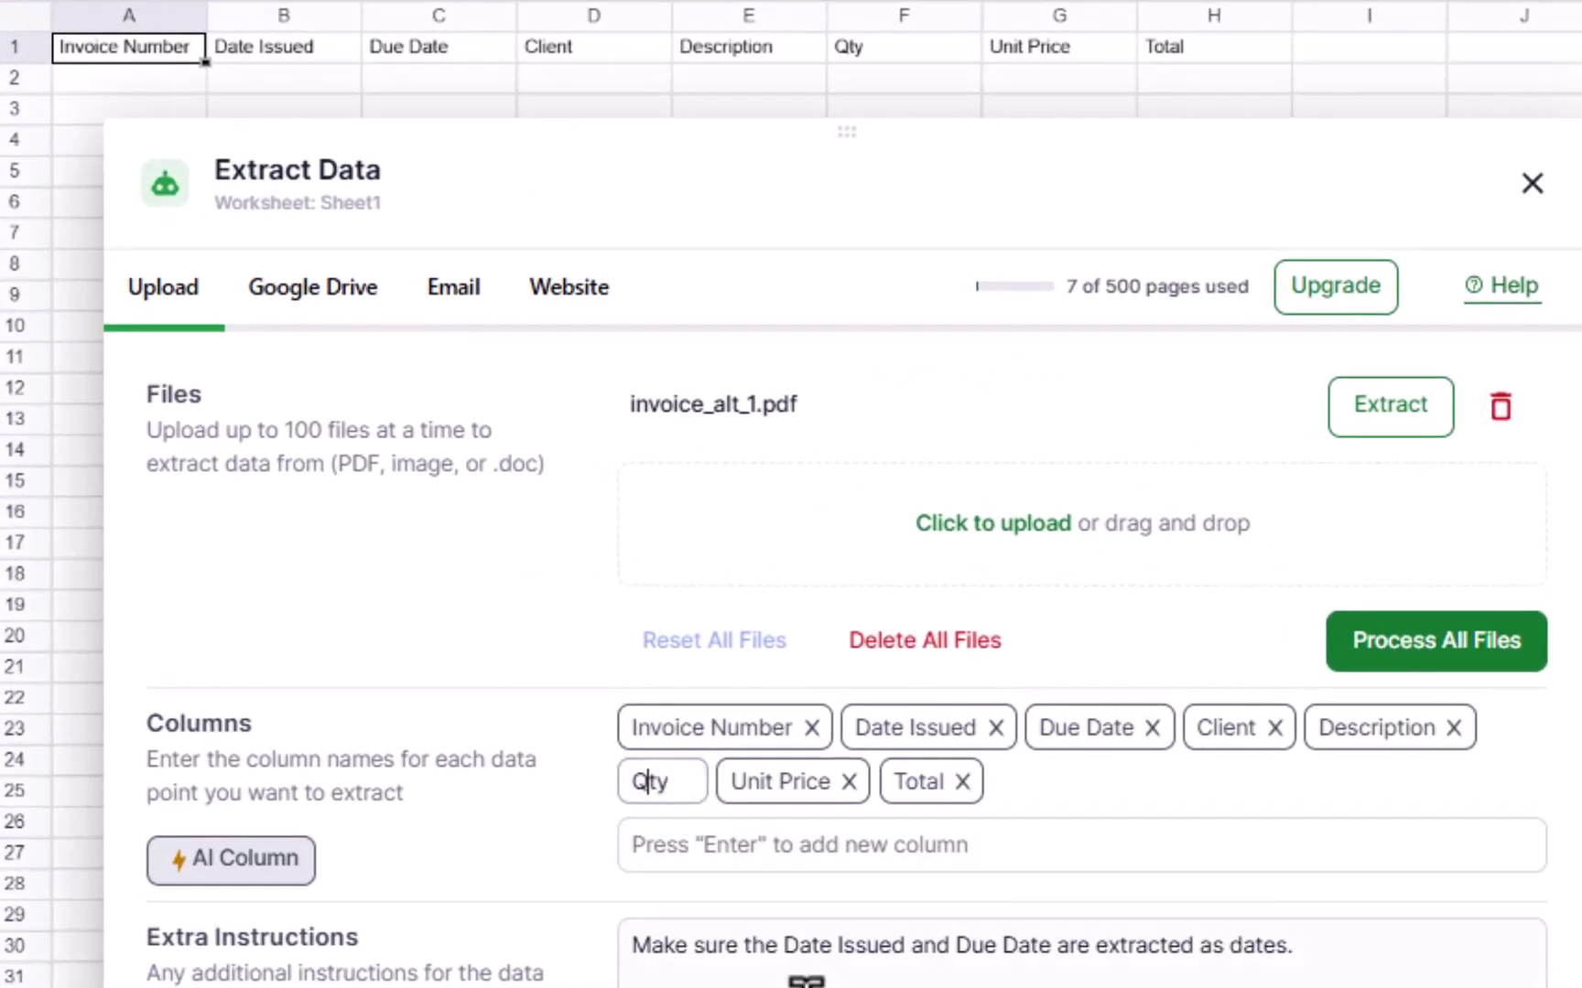
type("uanti")
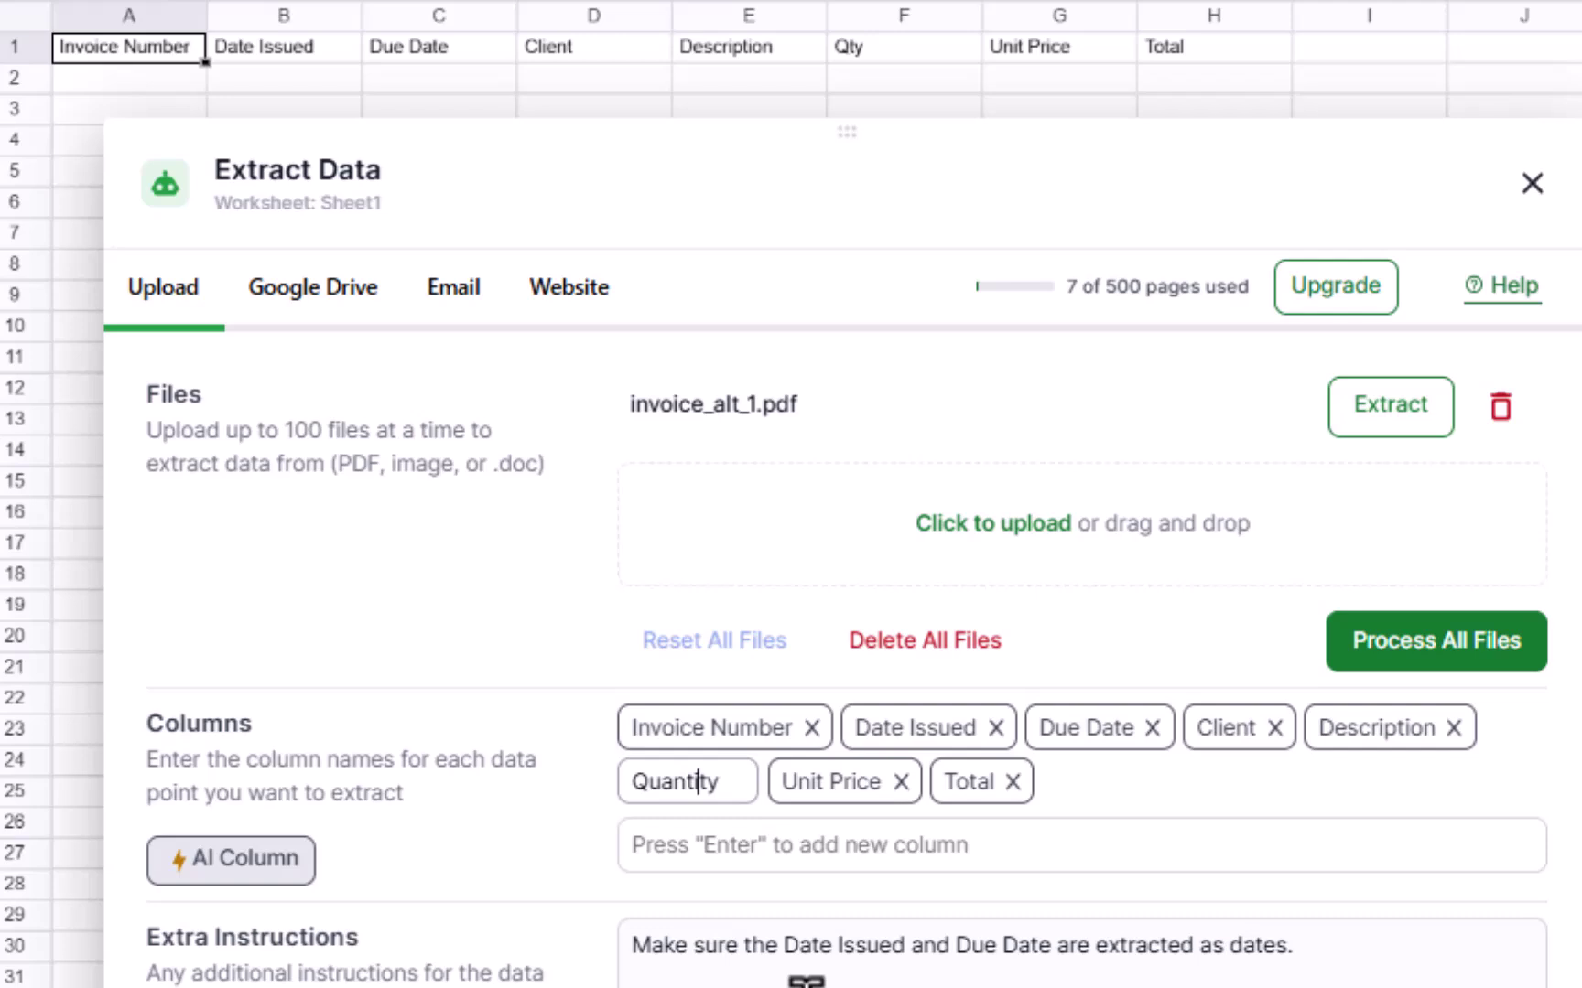
key("Return")
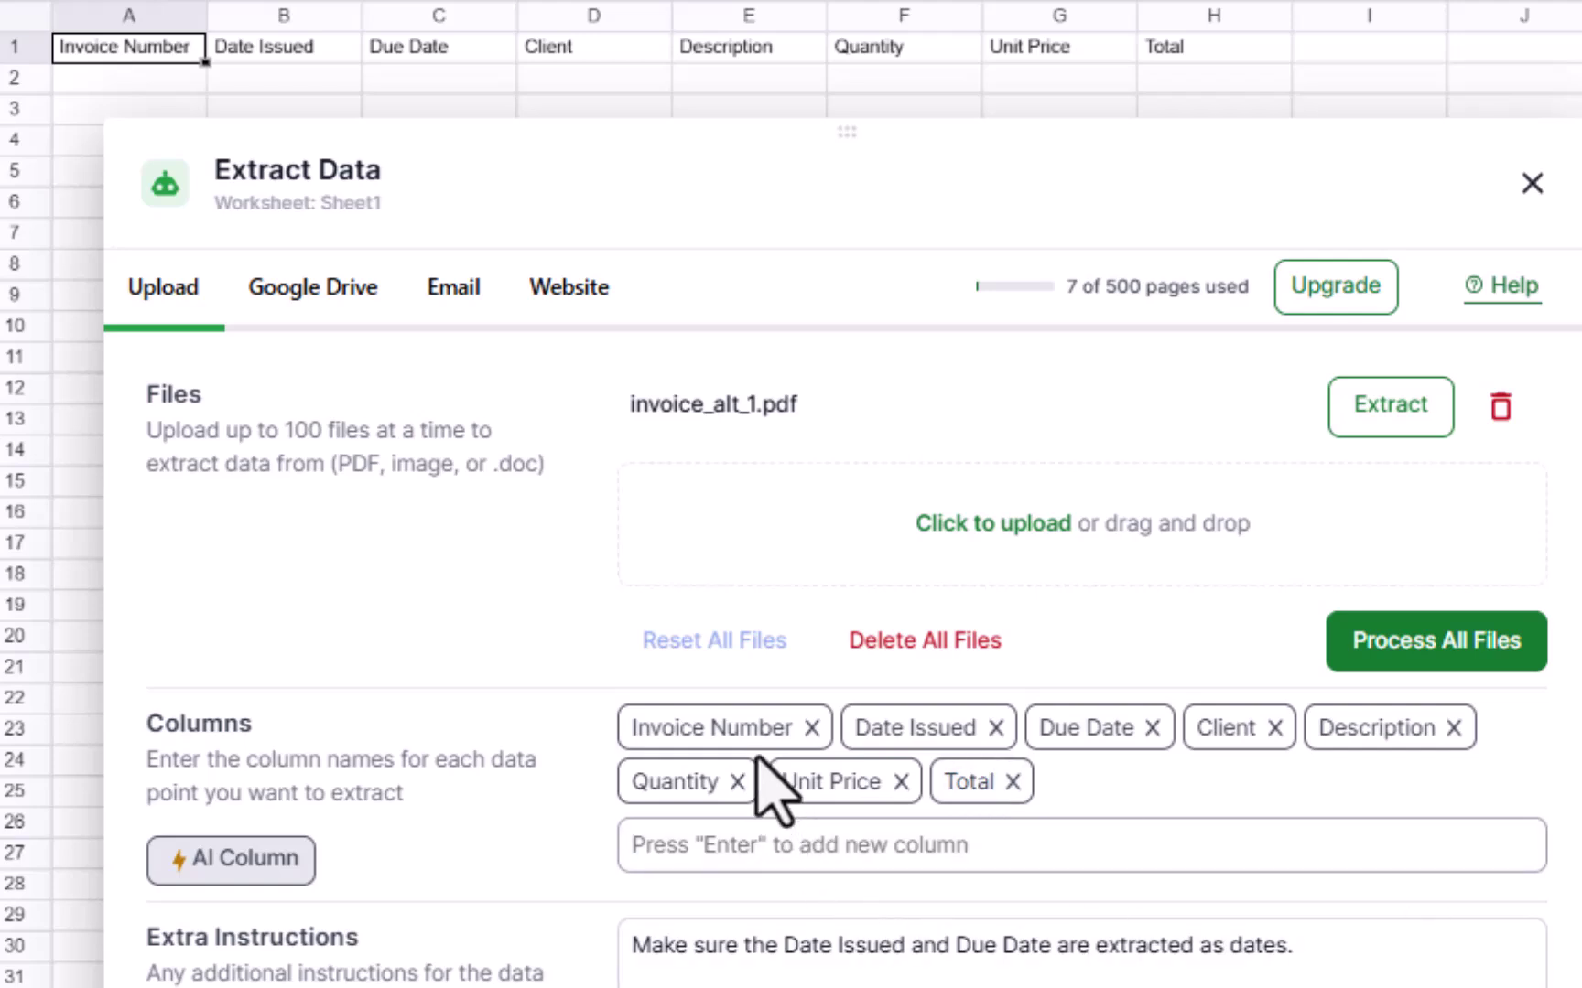
Step: Rename the Invoice Number column to Ref Number and Date Issued to Date
left_click(756, 738)
left_click(173, 43)
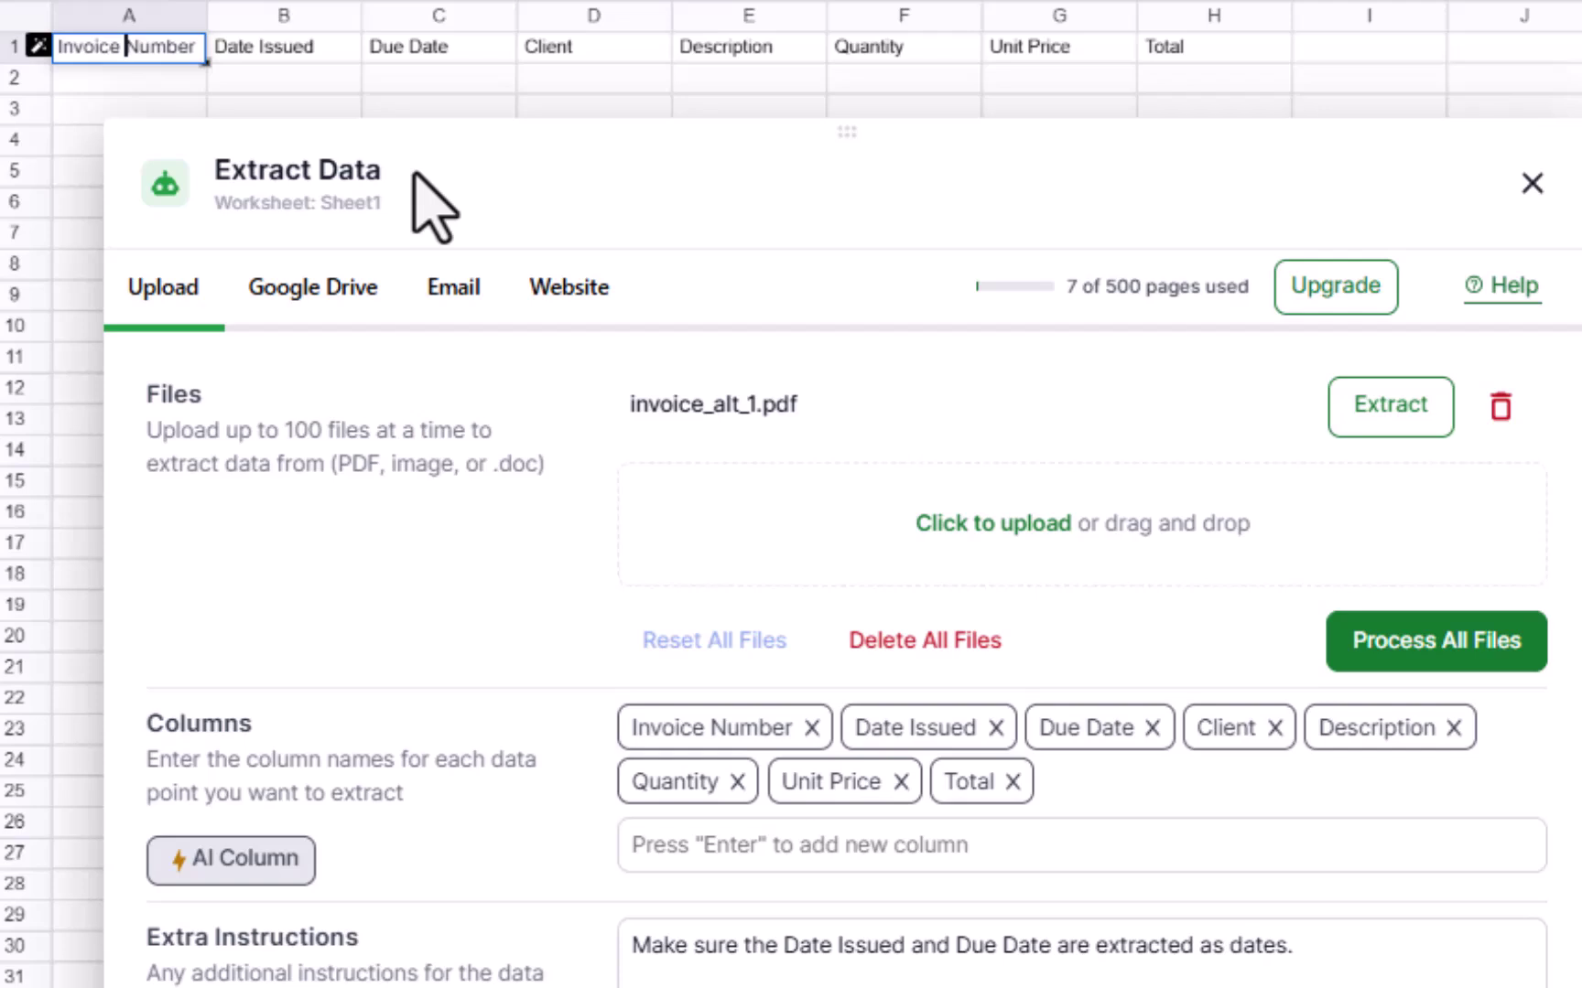
key("ctrl+shift+Left")
type("ref")
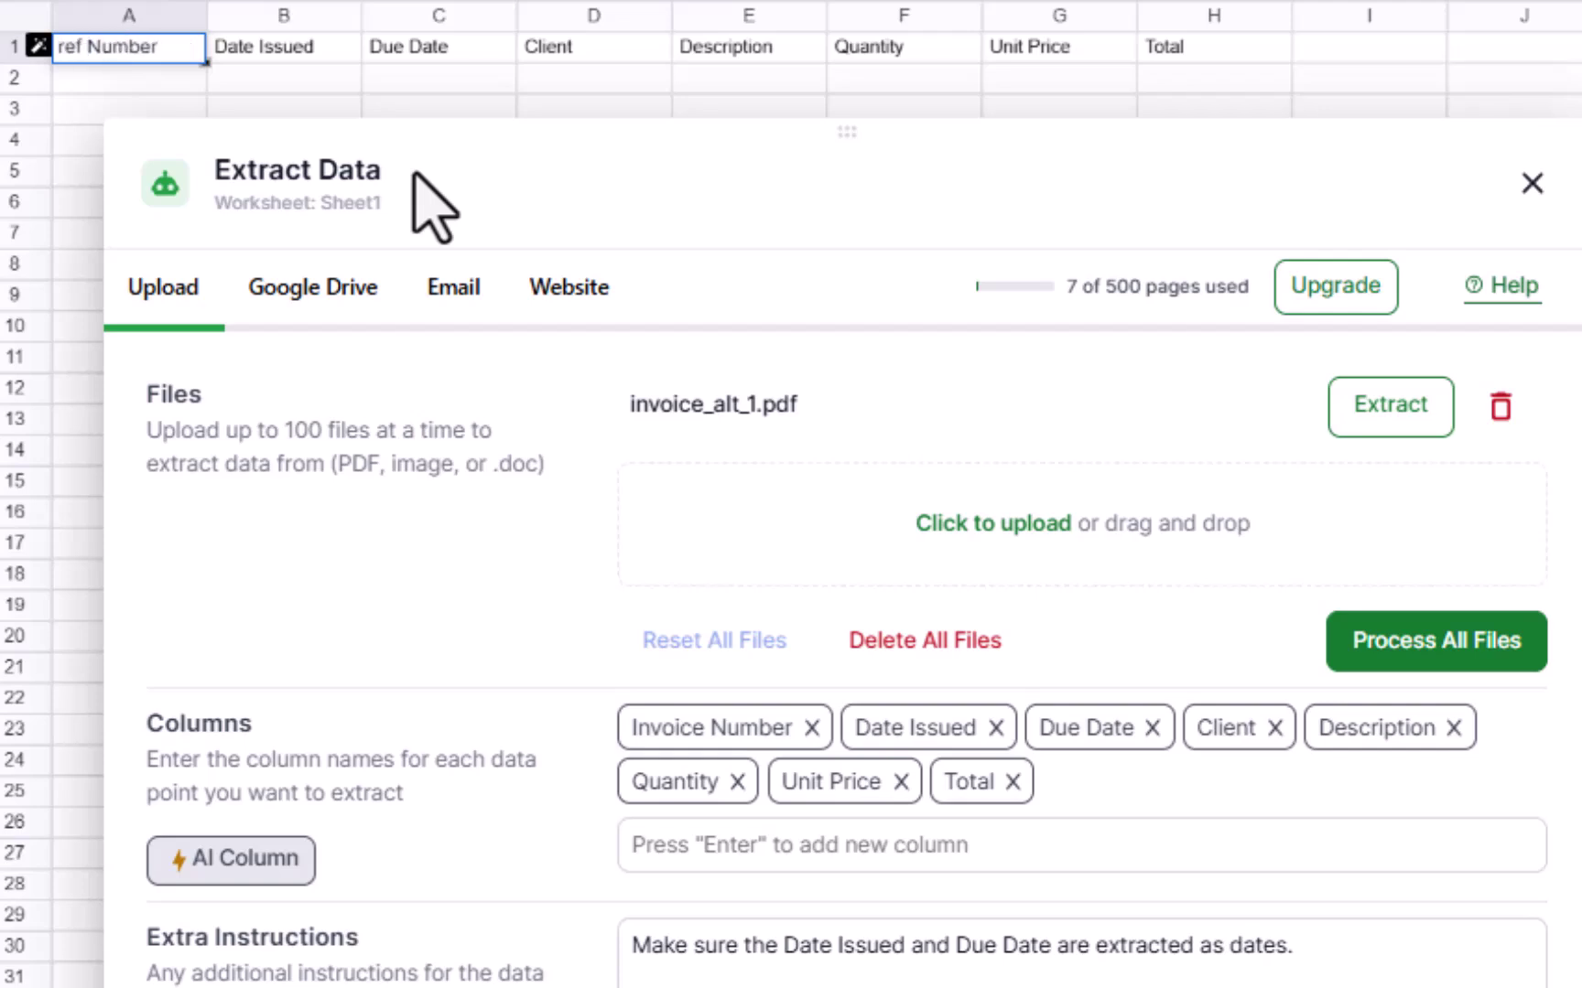
key("Return")
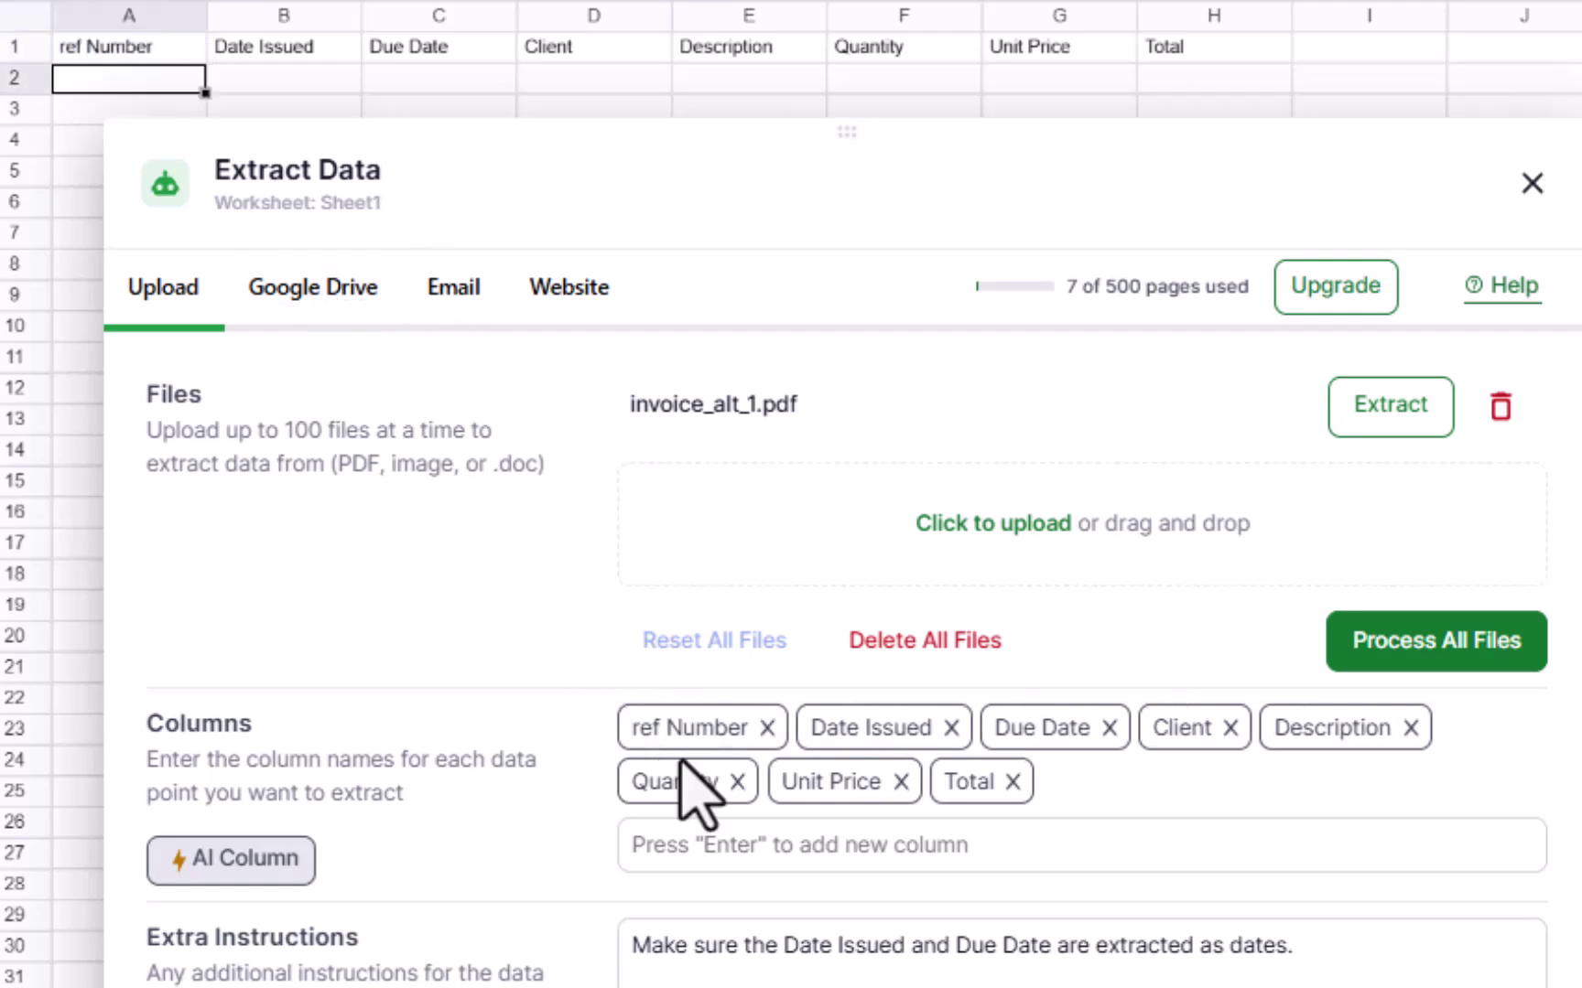
double_click(673, 732)
left_click(668, 732)
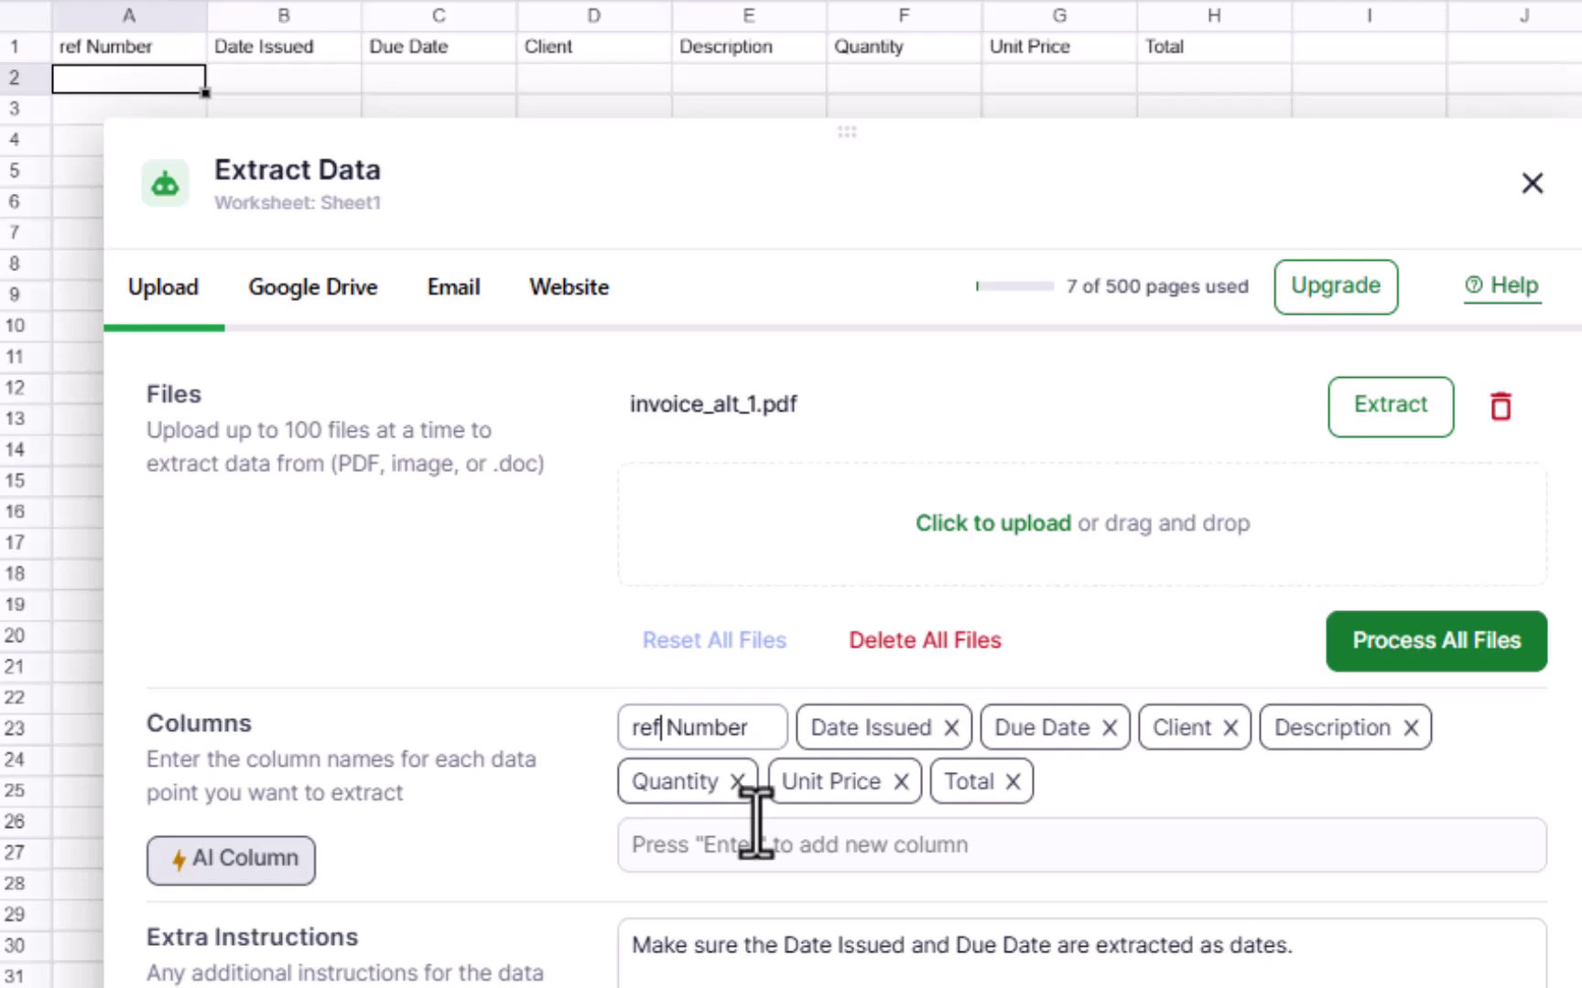
type("R")
key("Return")
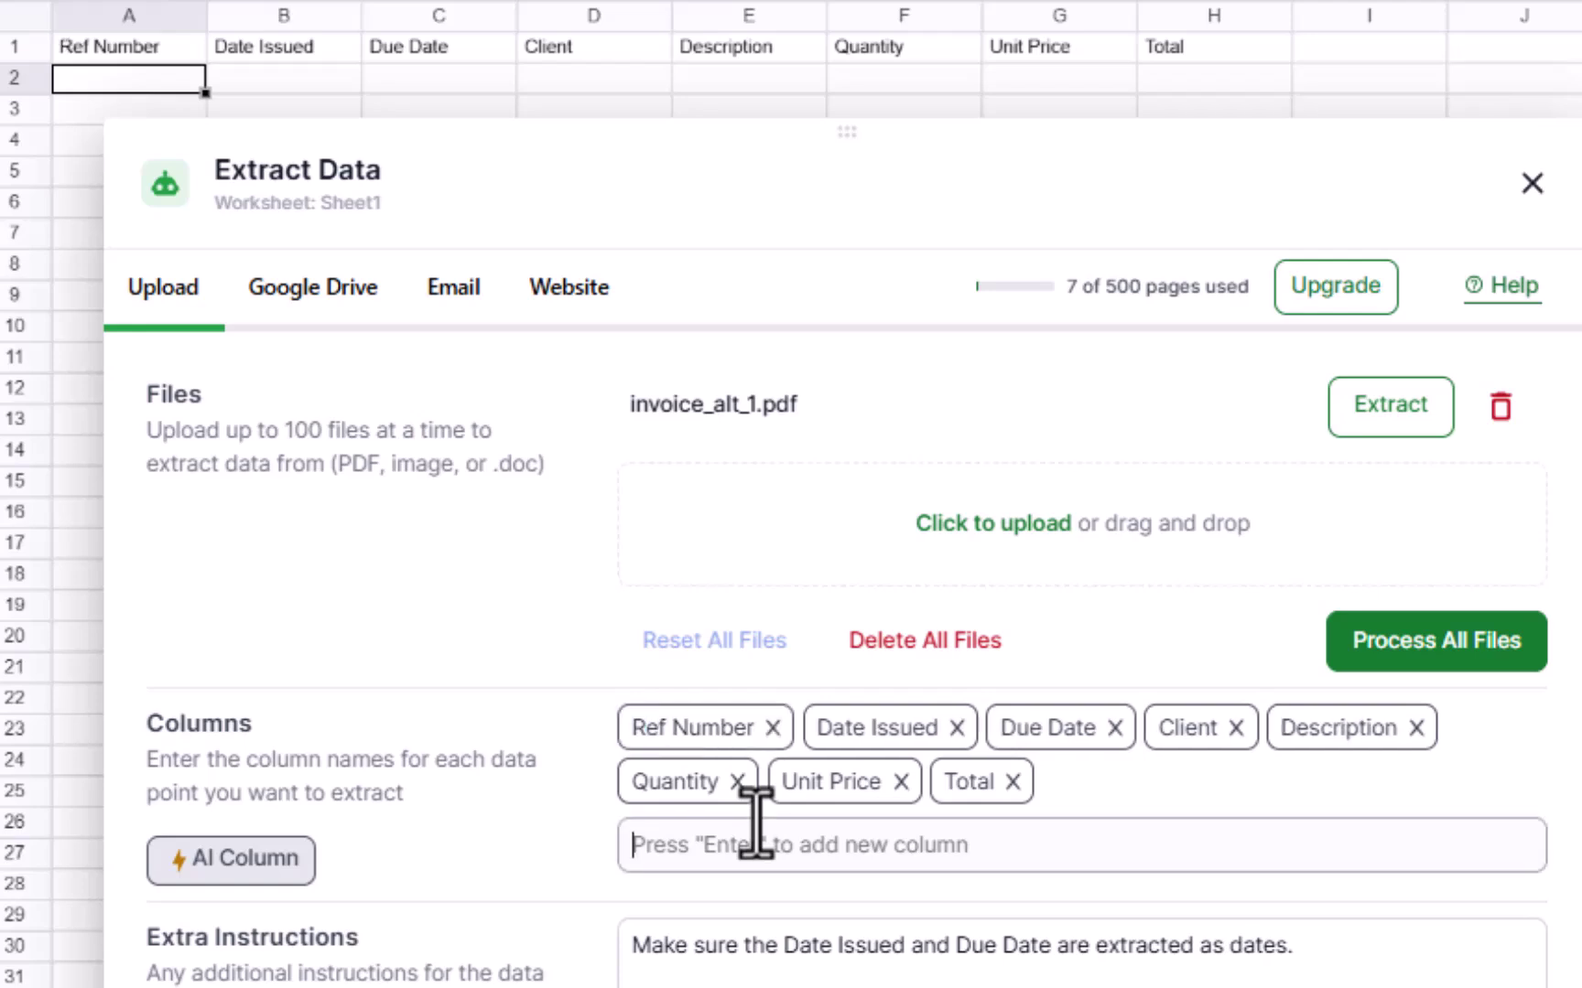
double_click(876, 729)
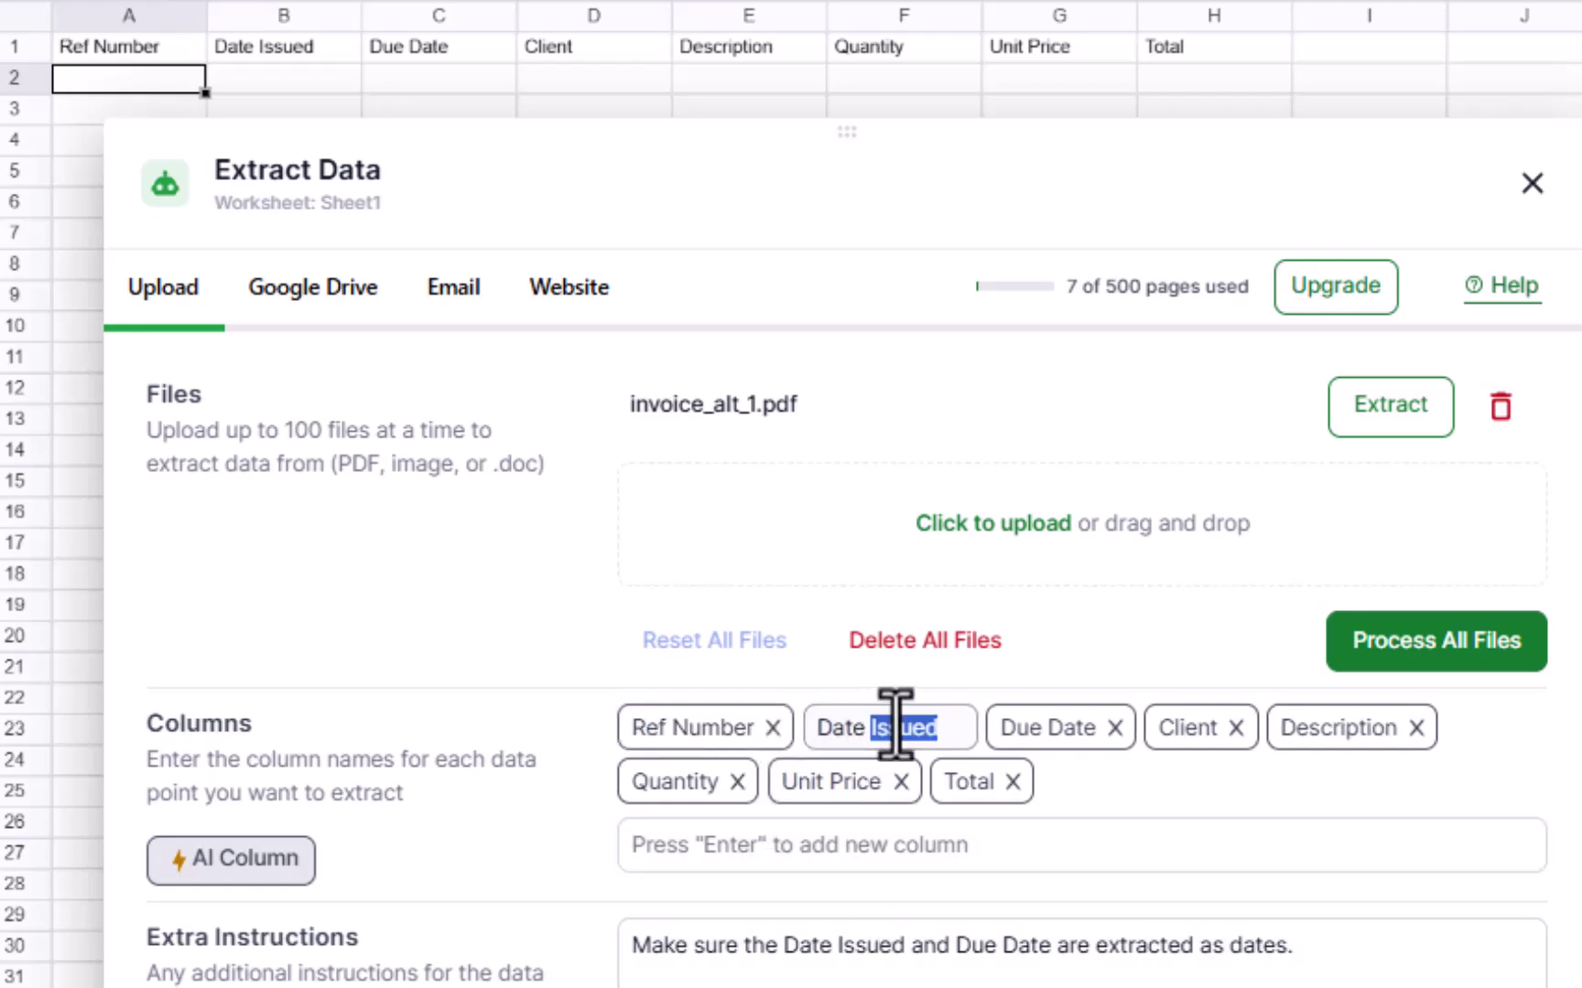
key("BackSpace")
key("Return")
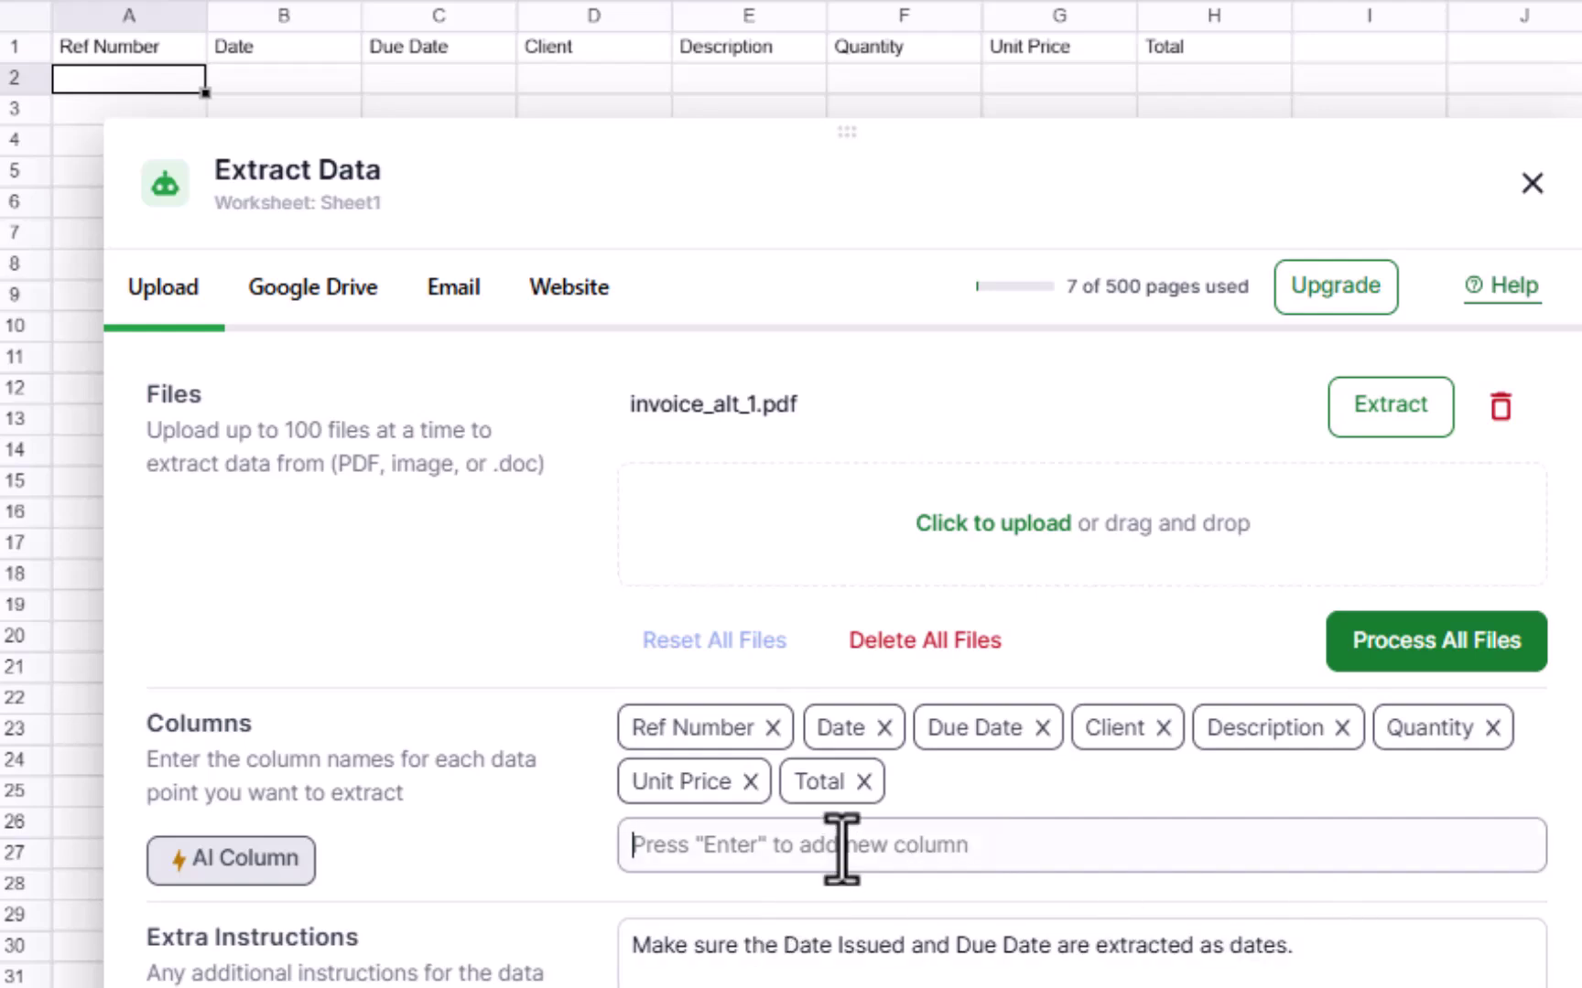
Step: Add new Due date and Notes extraction columns
type("Du")
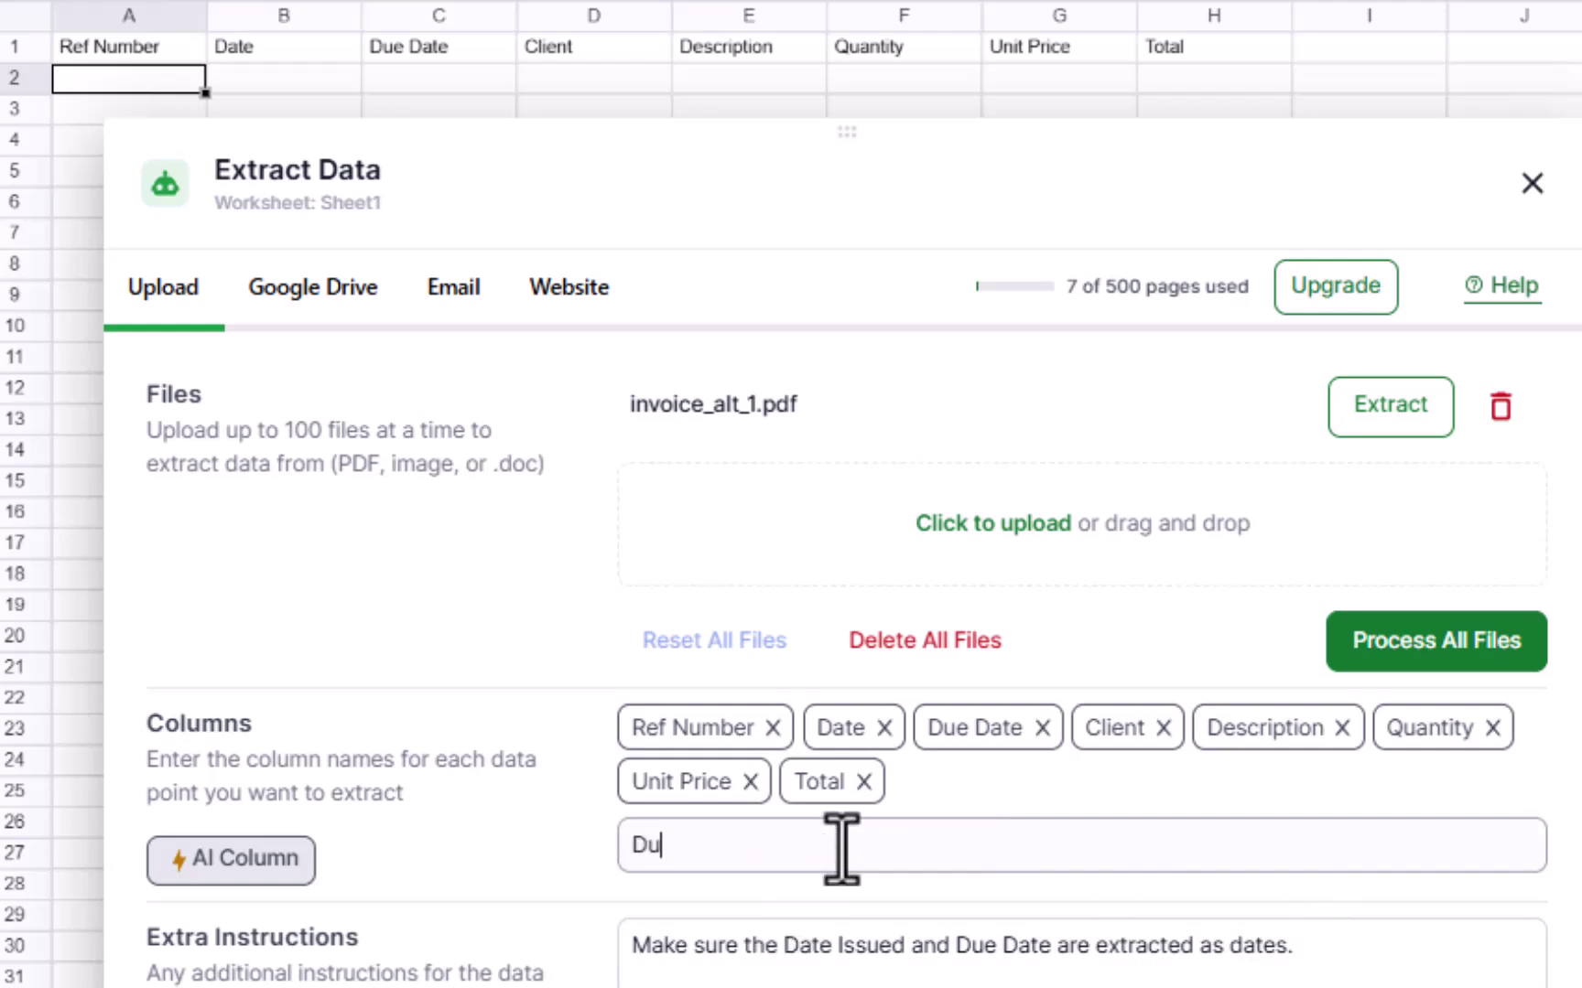
type("e date")
key("Return")
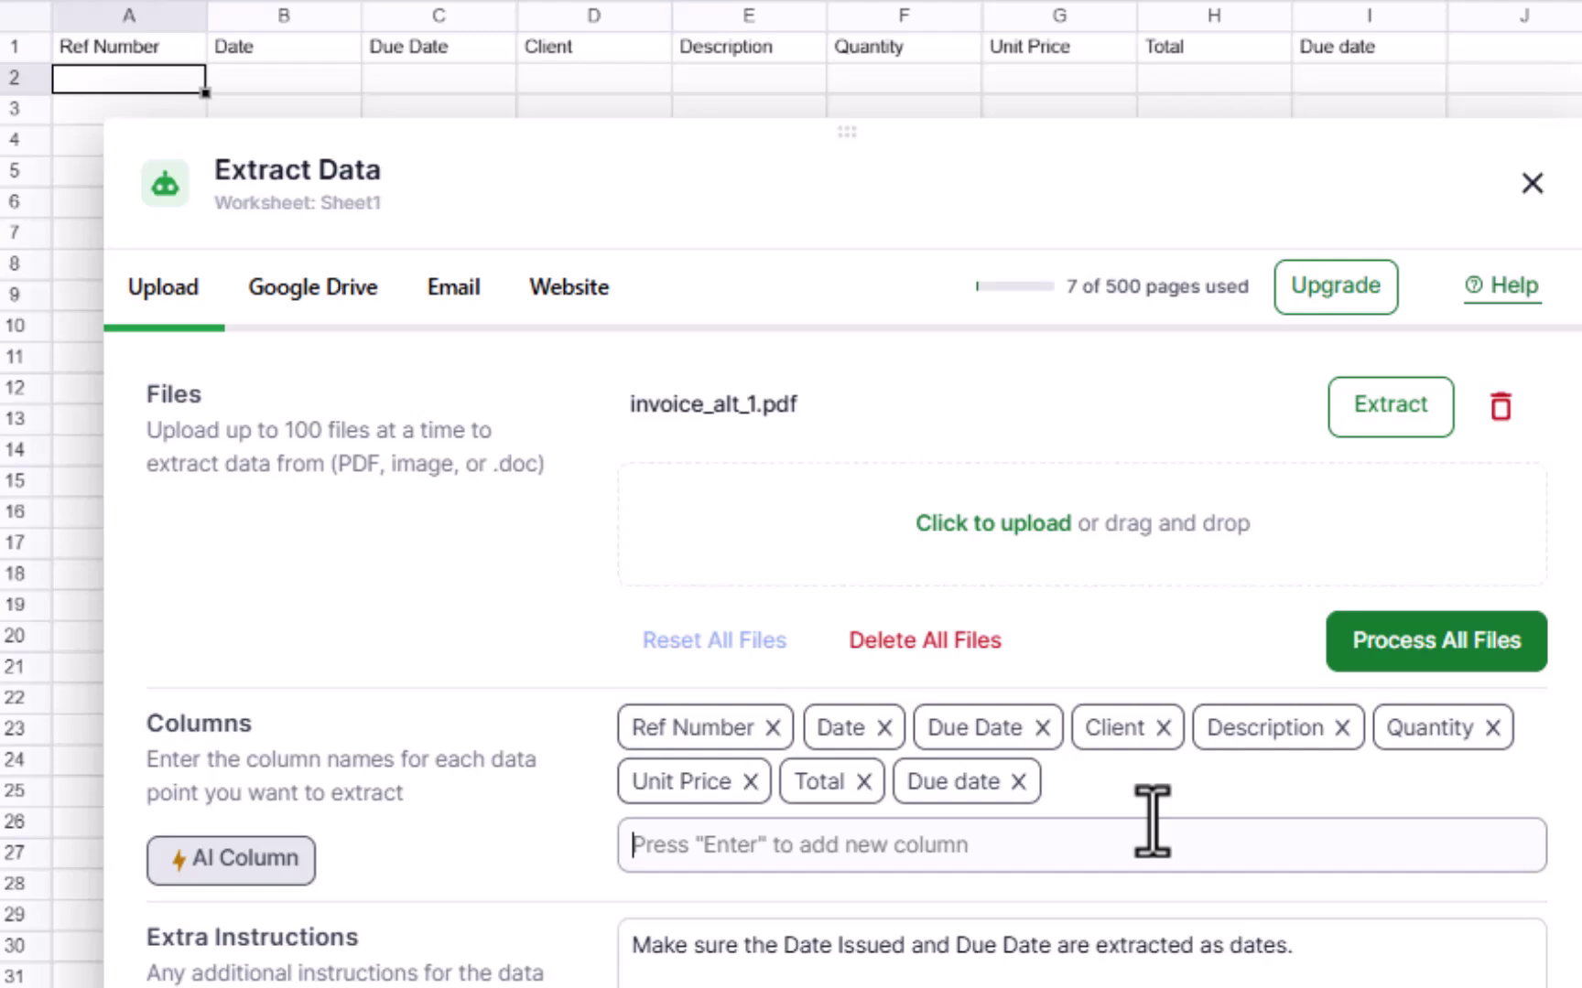
type("Notes")
key("Return")
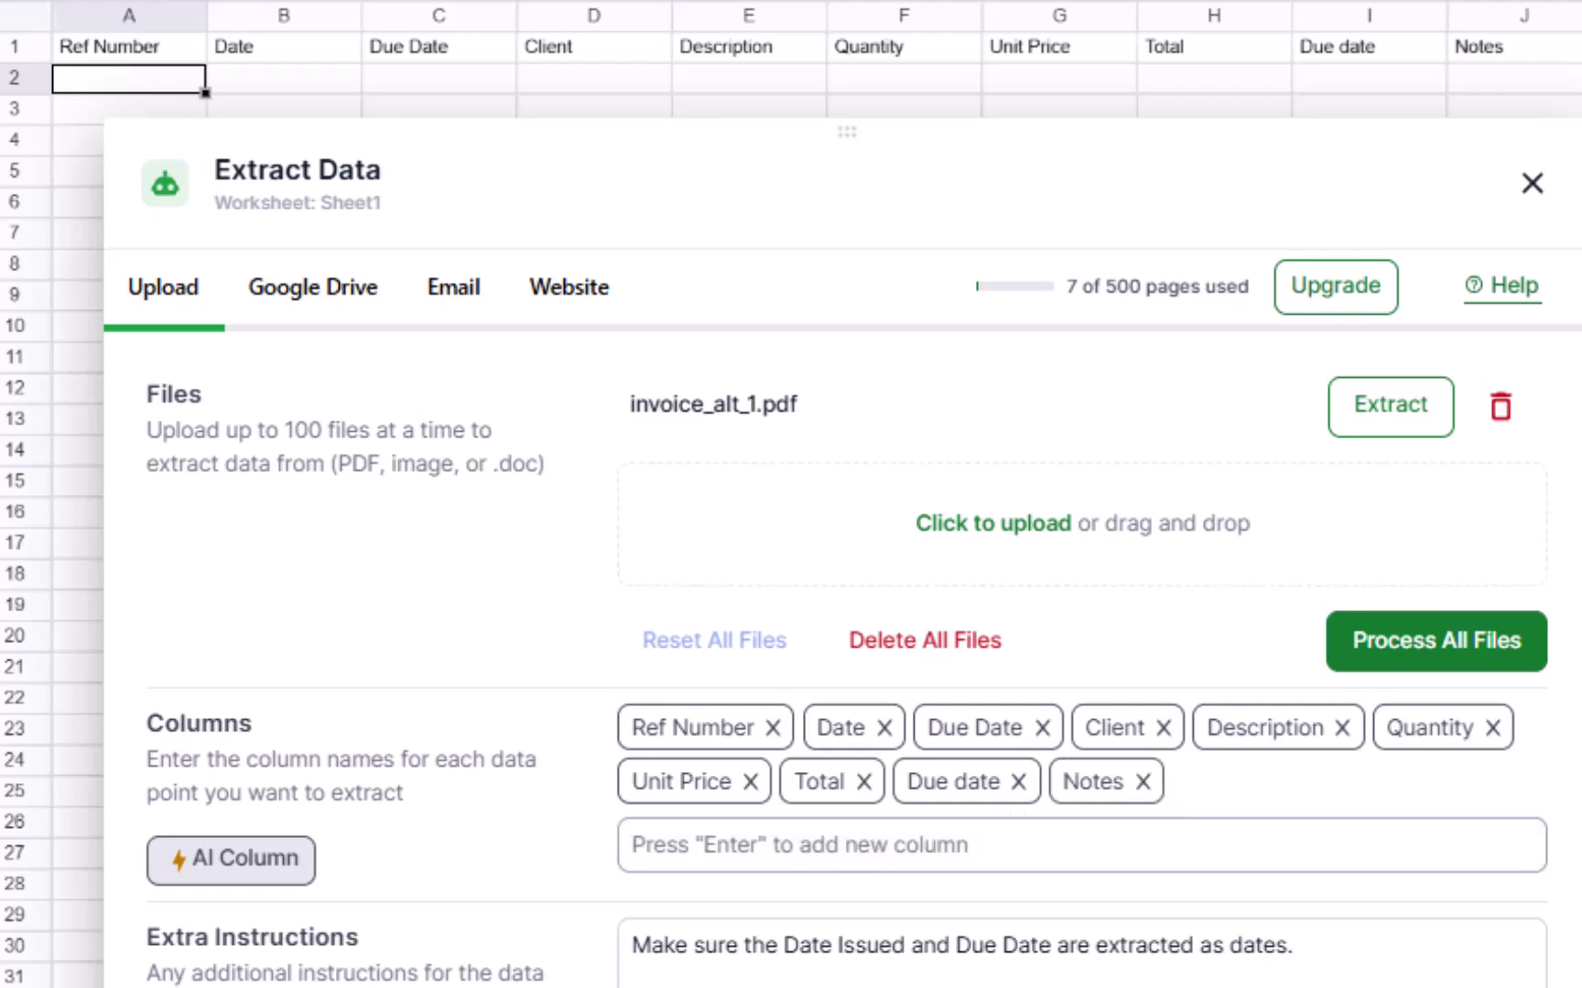
Step: Extract invoice_alt_1.pdf and move the panel down to reveal its two line items in rows 2–3
left_click_drag(634, 945, 1342, 946)
left_click(859, 974)
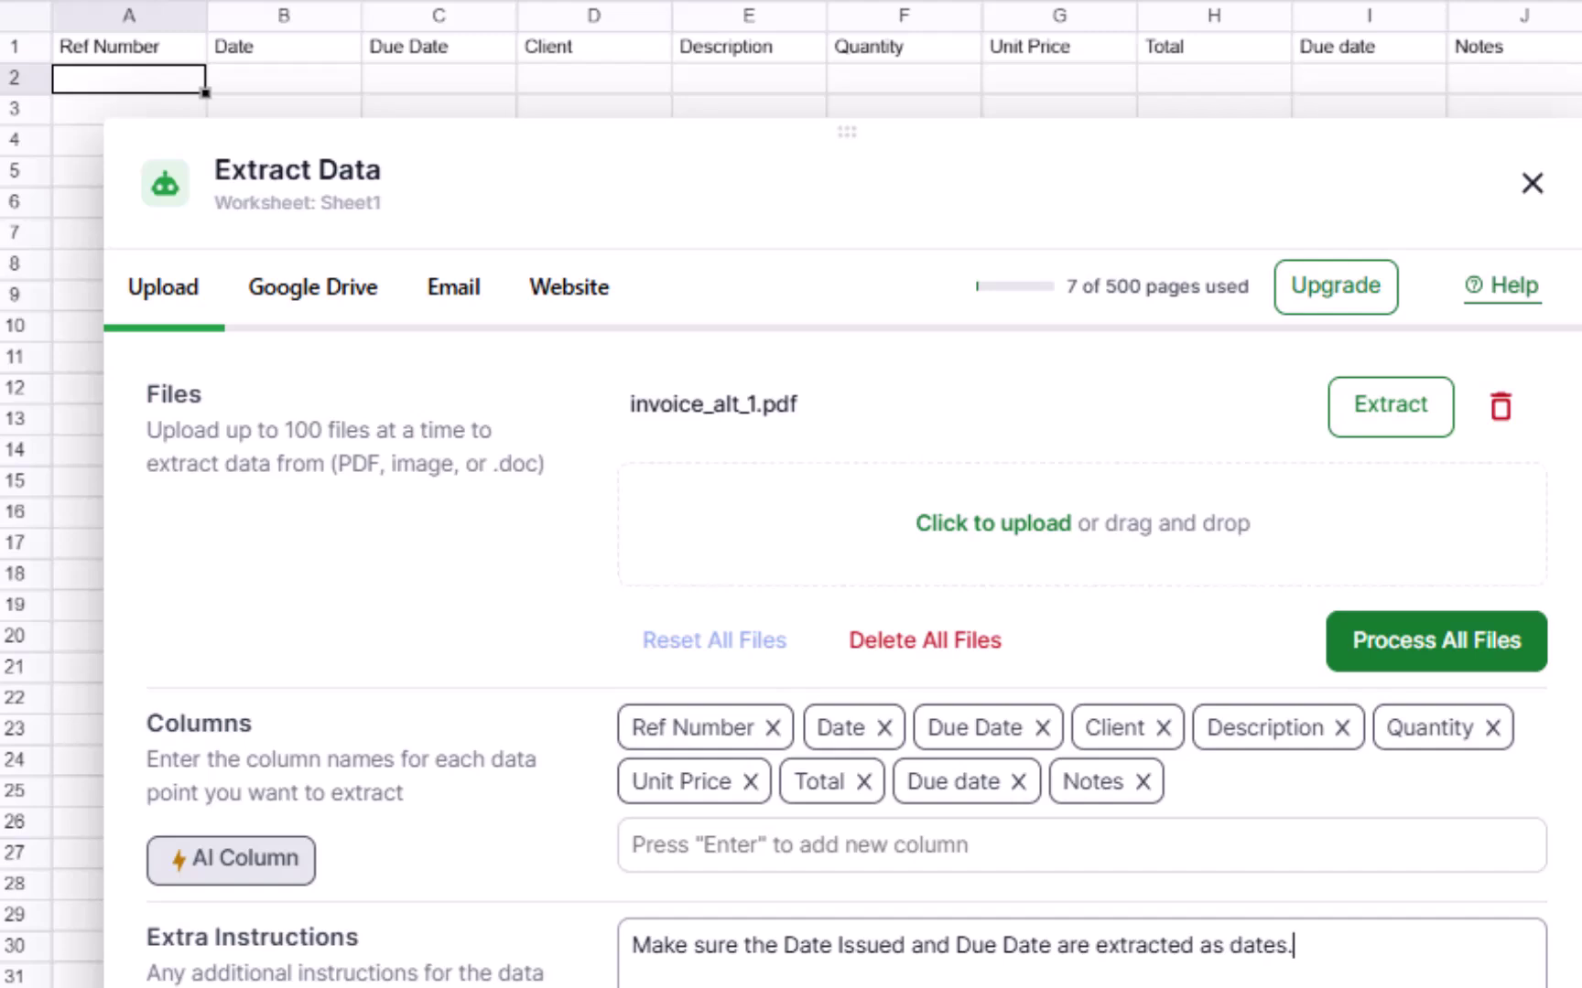
left_click(1391, 416)
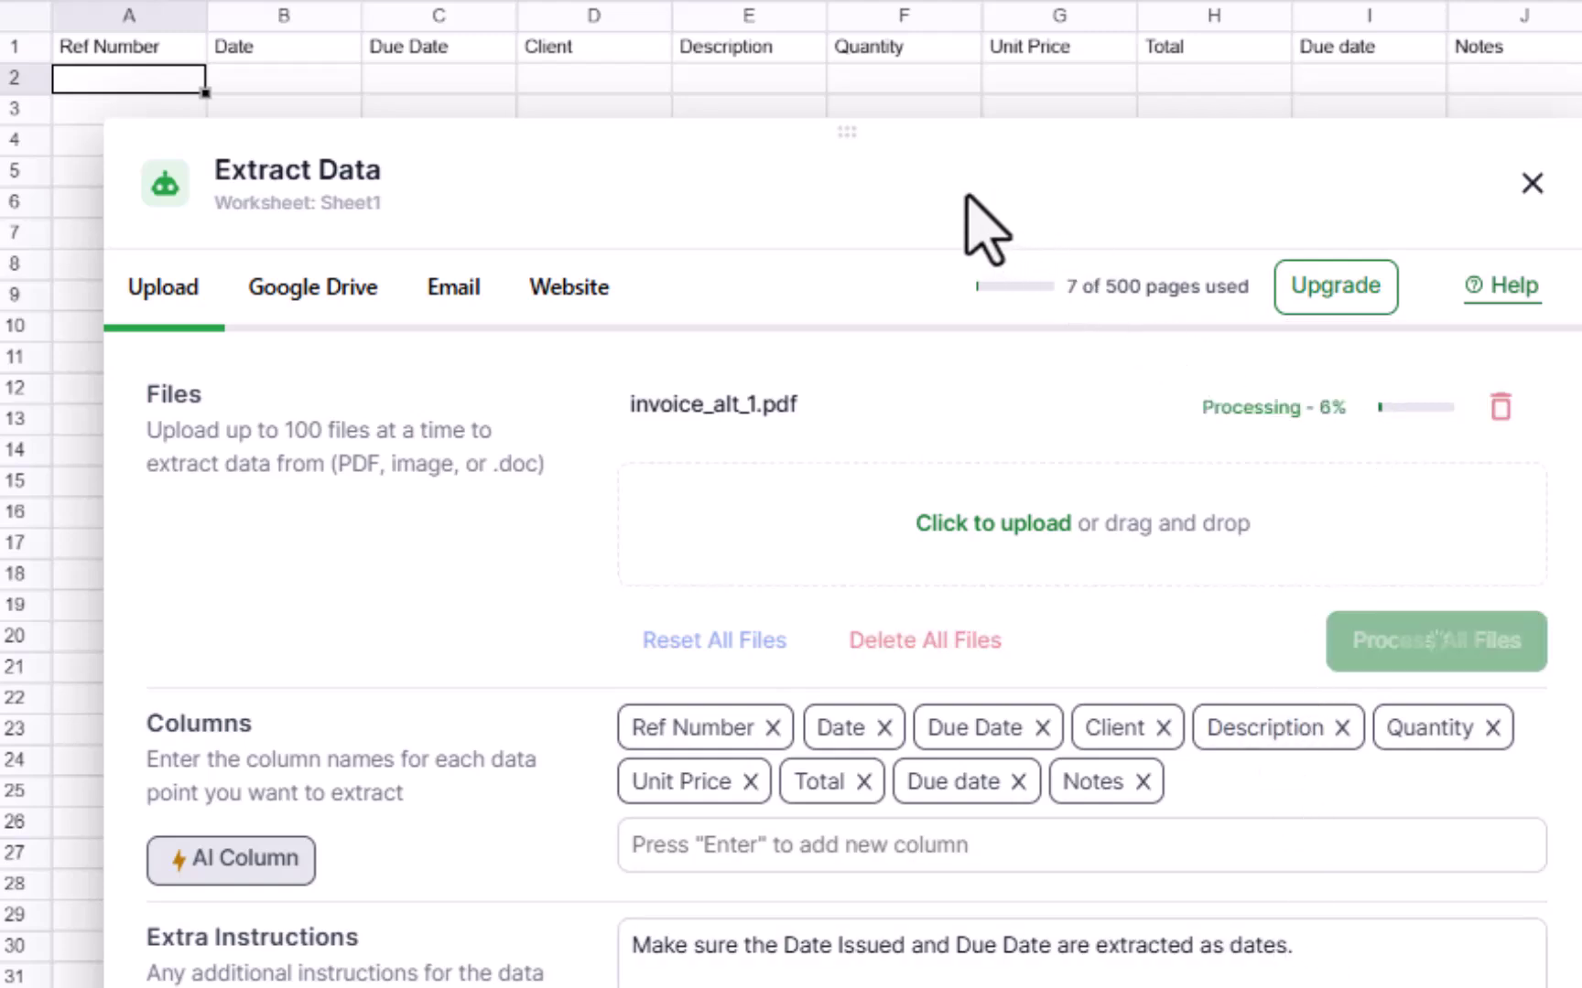
left_click_drag(847, 131, 865, 273)
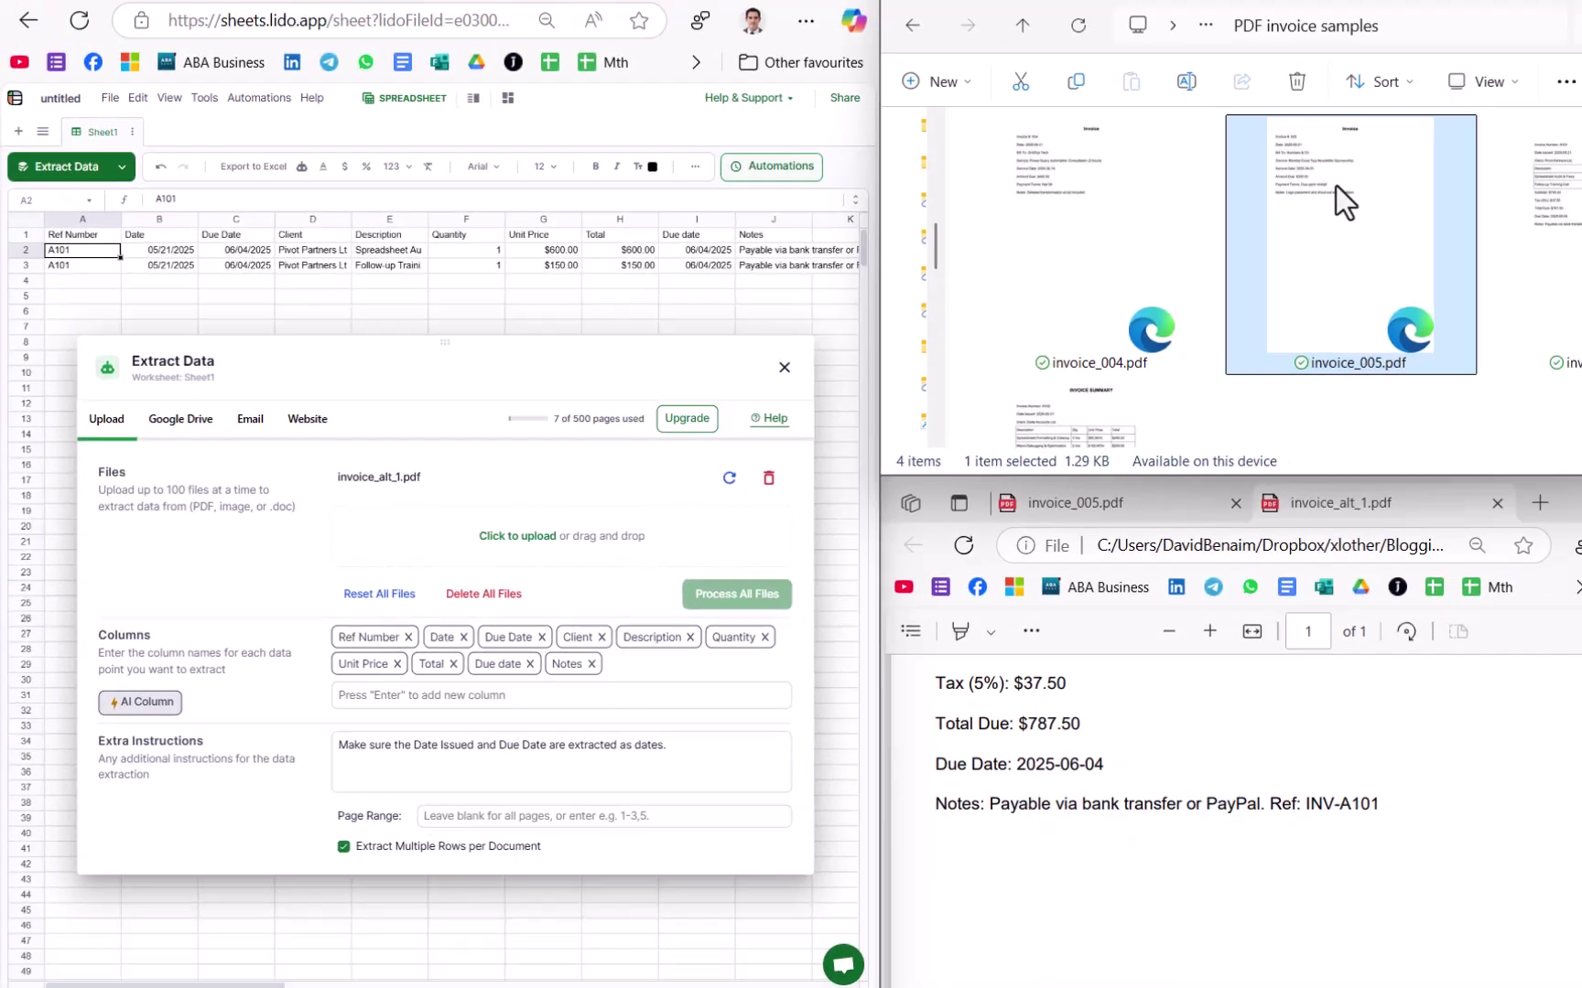
Step: Add invoice_005.pdf to the extraction files and preview its Bill To section
left_click_drag(1373, 199, 550, 530)
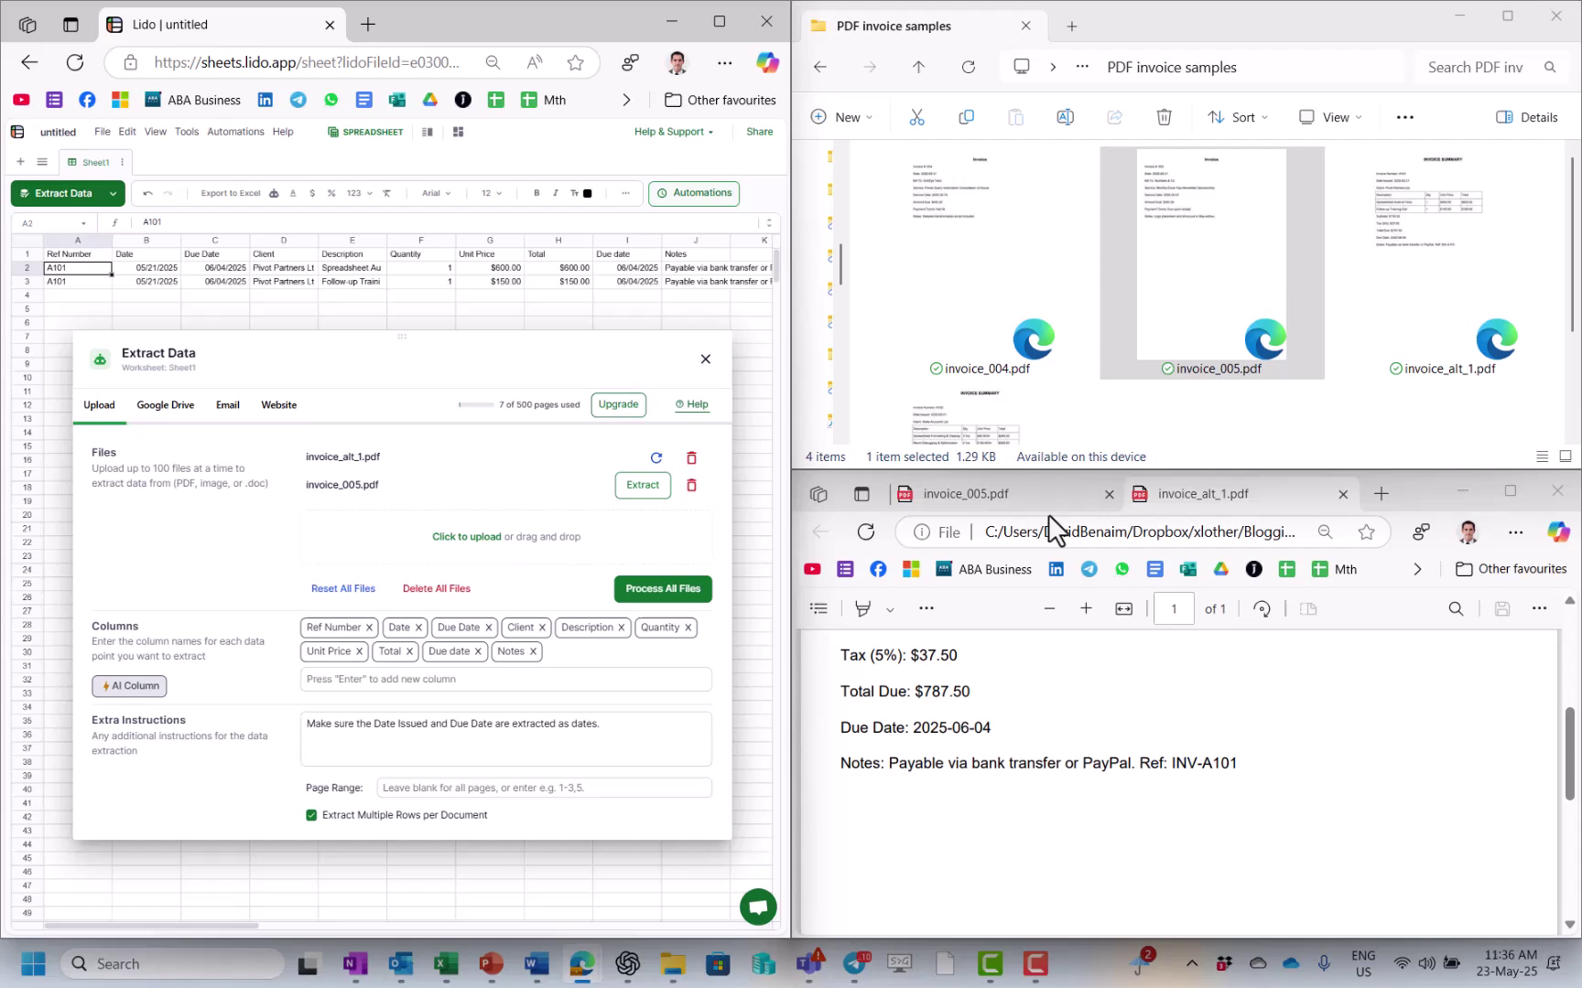
left_click(1025, 494)
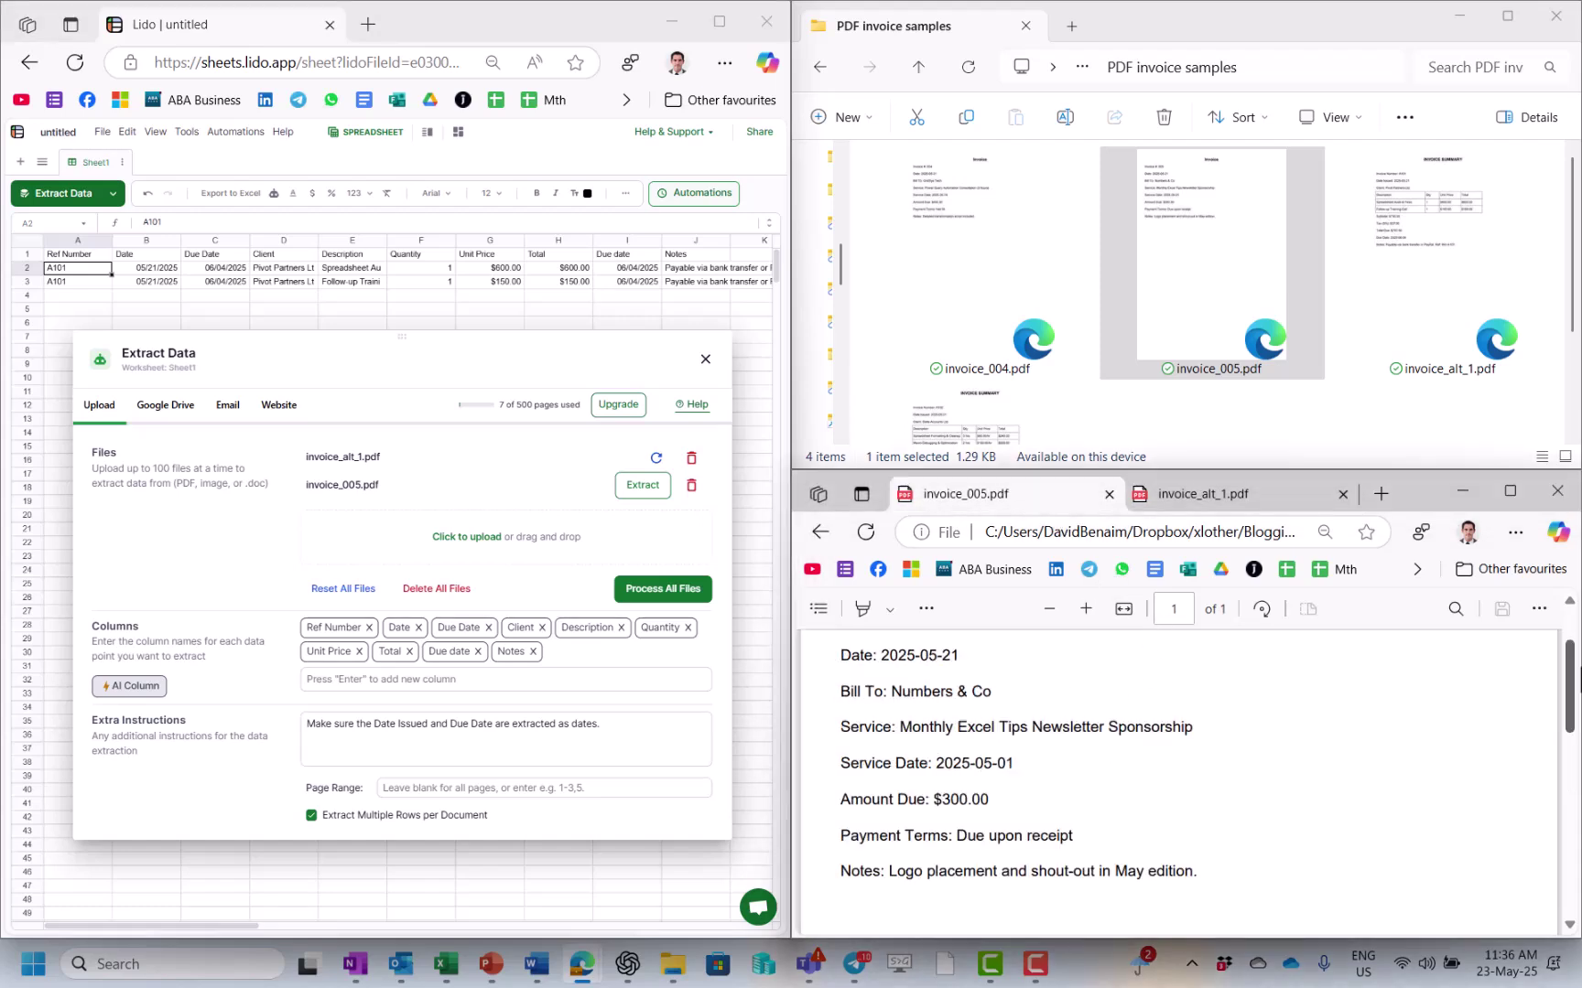
left_click_drag(1570, 700, 1572, 703)
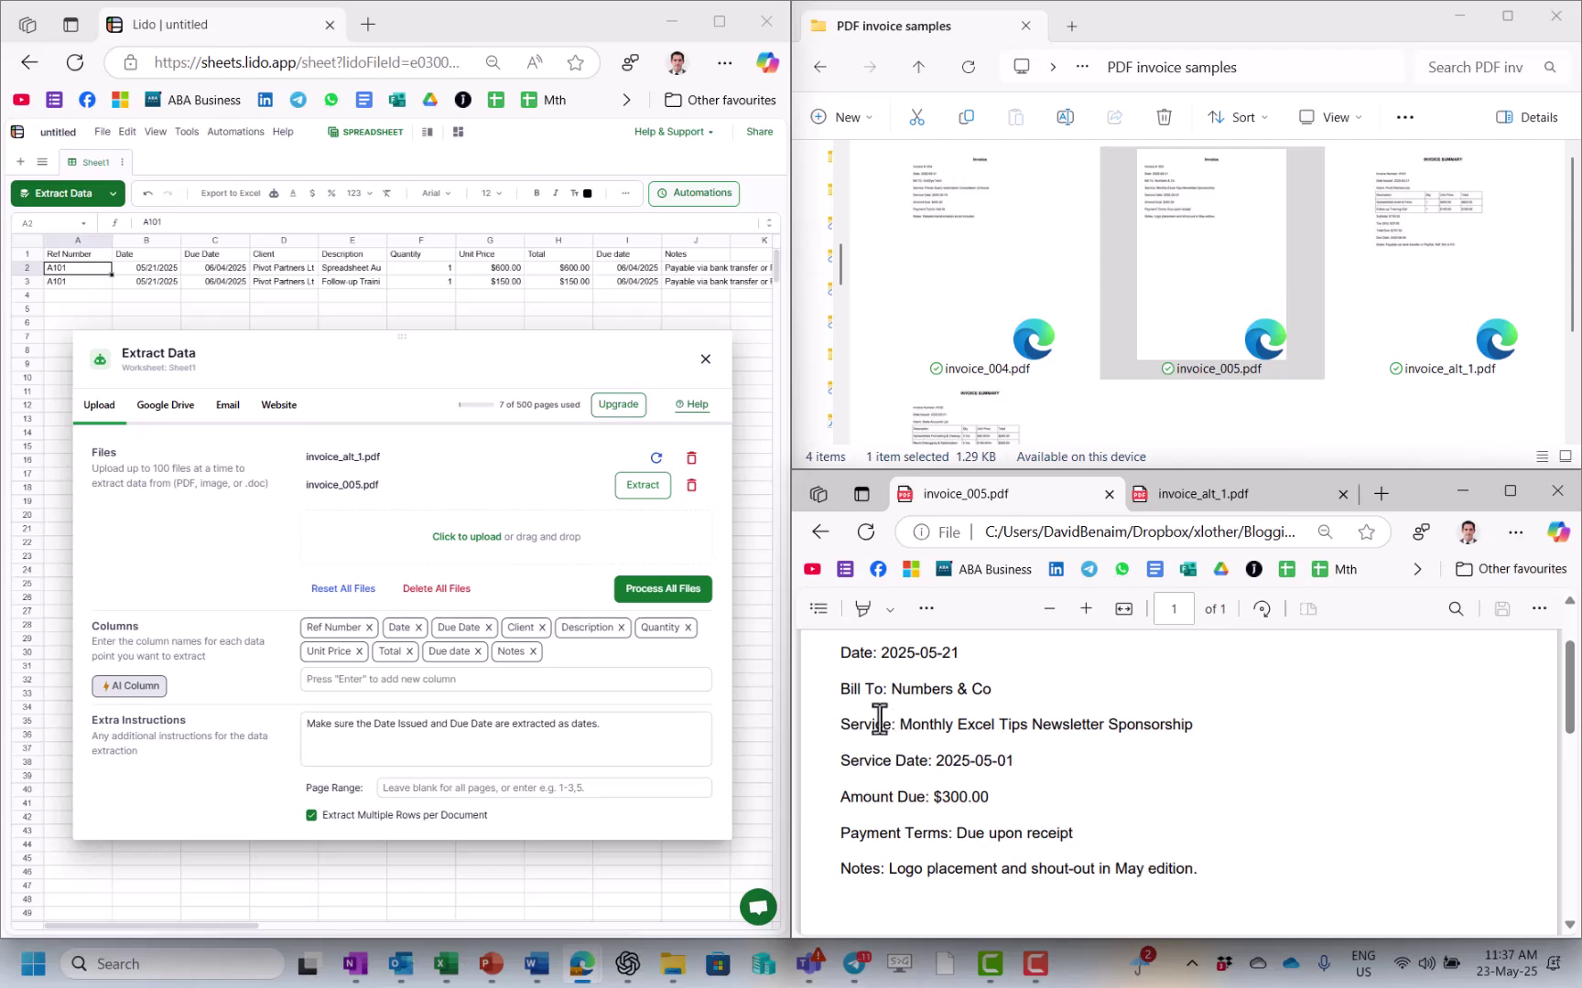
left_click_drag(839, 697, 893, 701)
left_click(1143, 782)
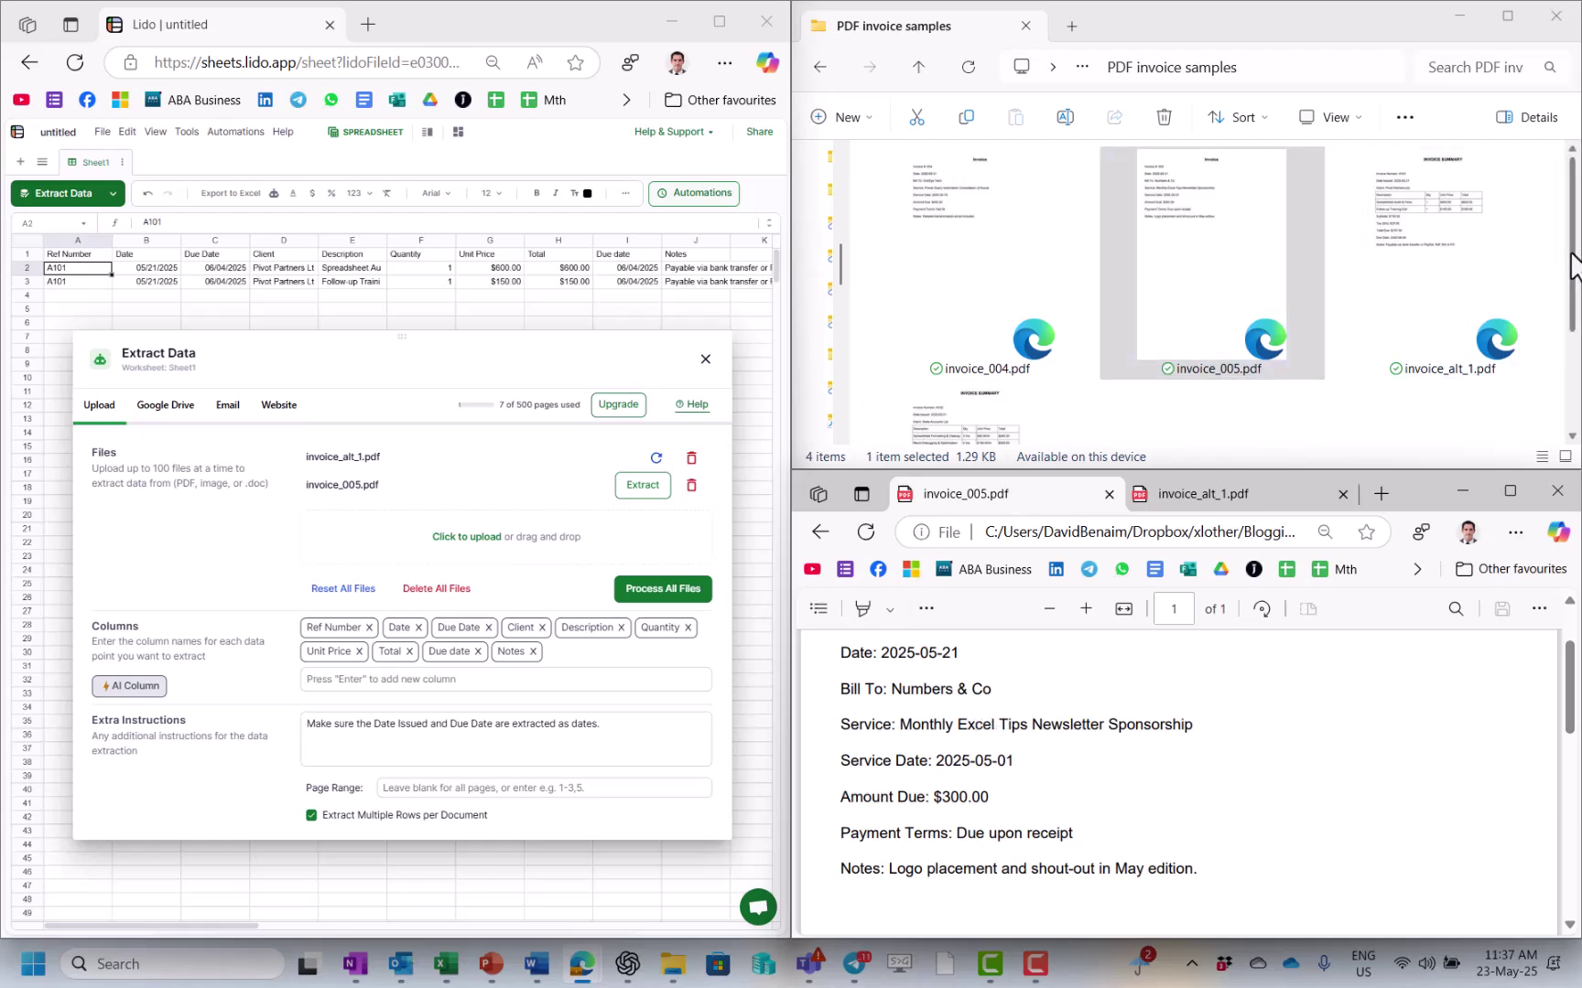
Step: Add invoice_alt_3.pdf to the extraction files
left_click_drag(1573, 265, 1574, 361)
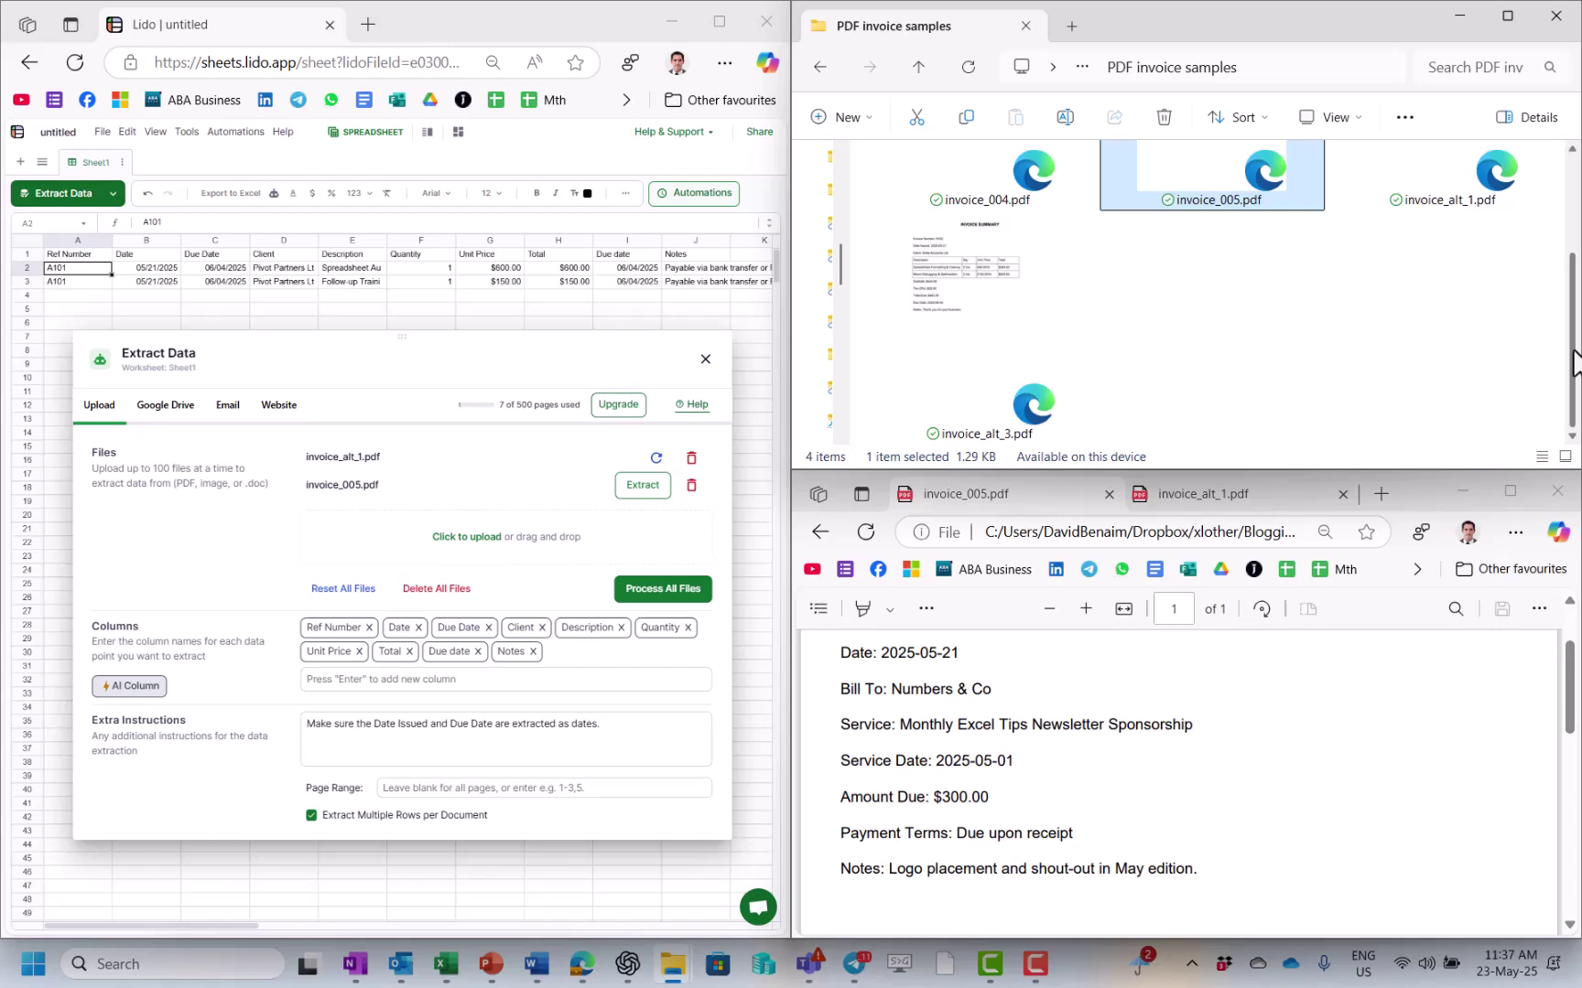
left_click(929, 341)
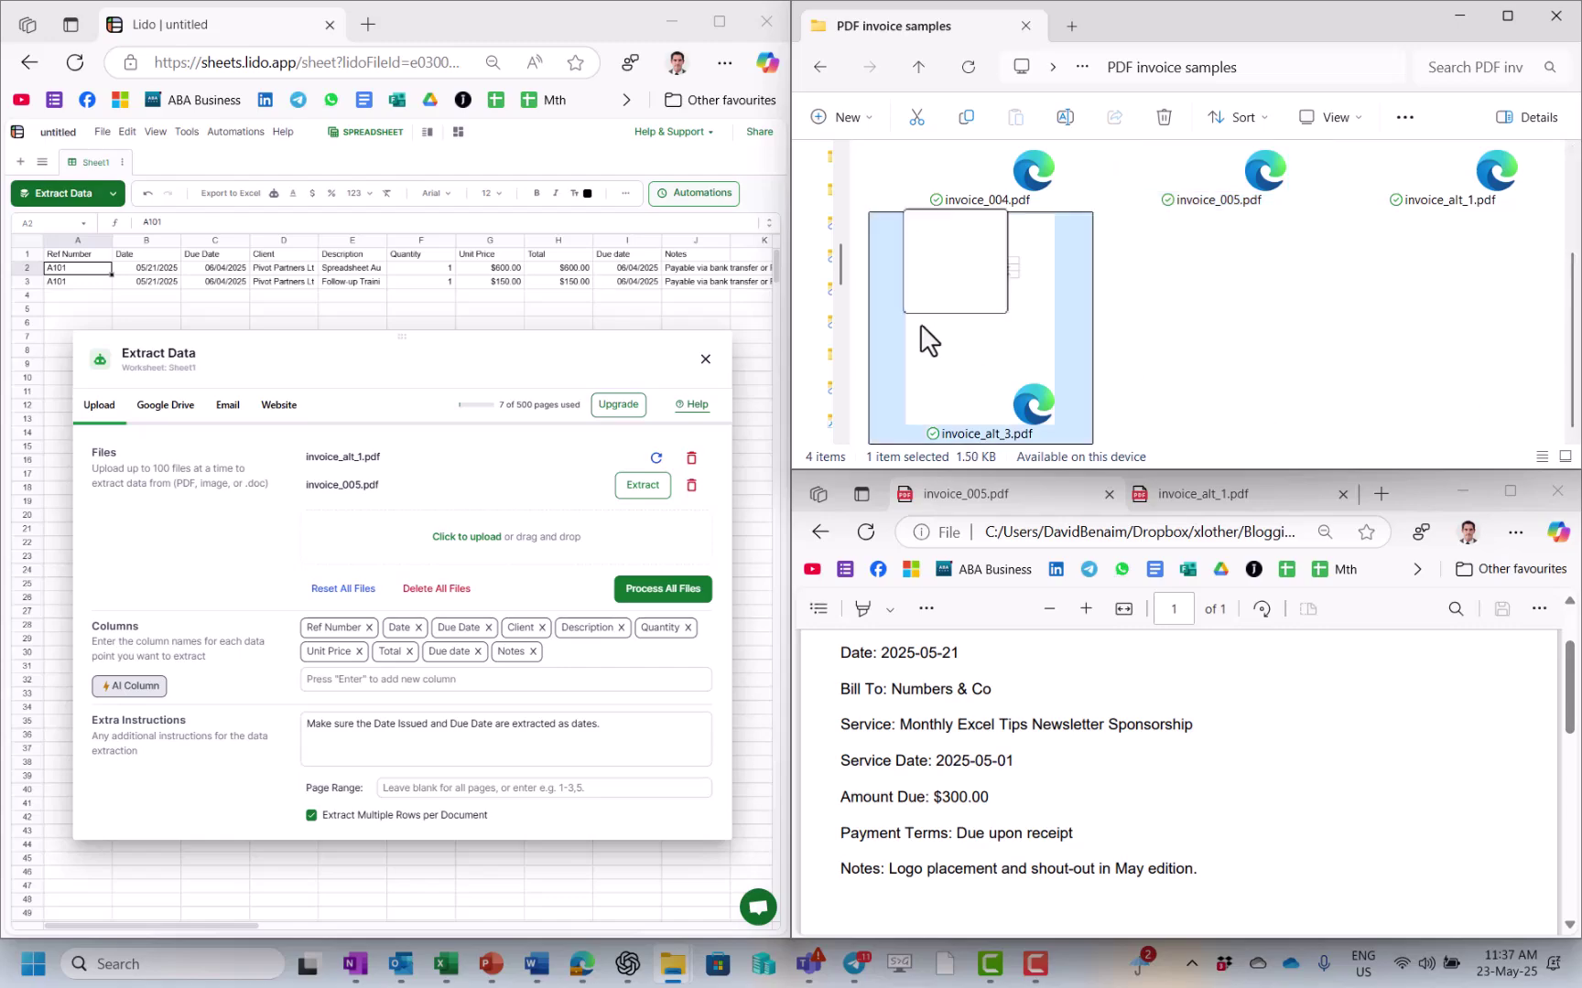
left_click_drag(929, 340, 496, 540)
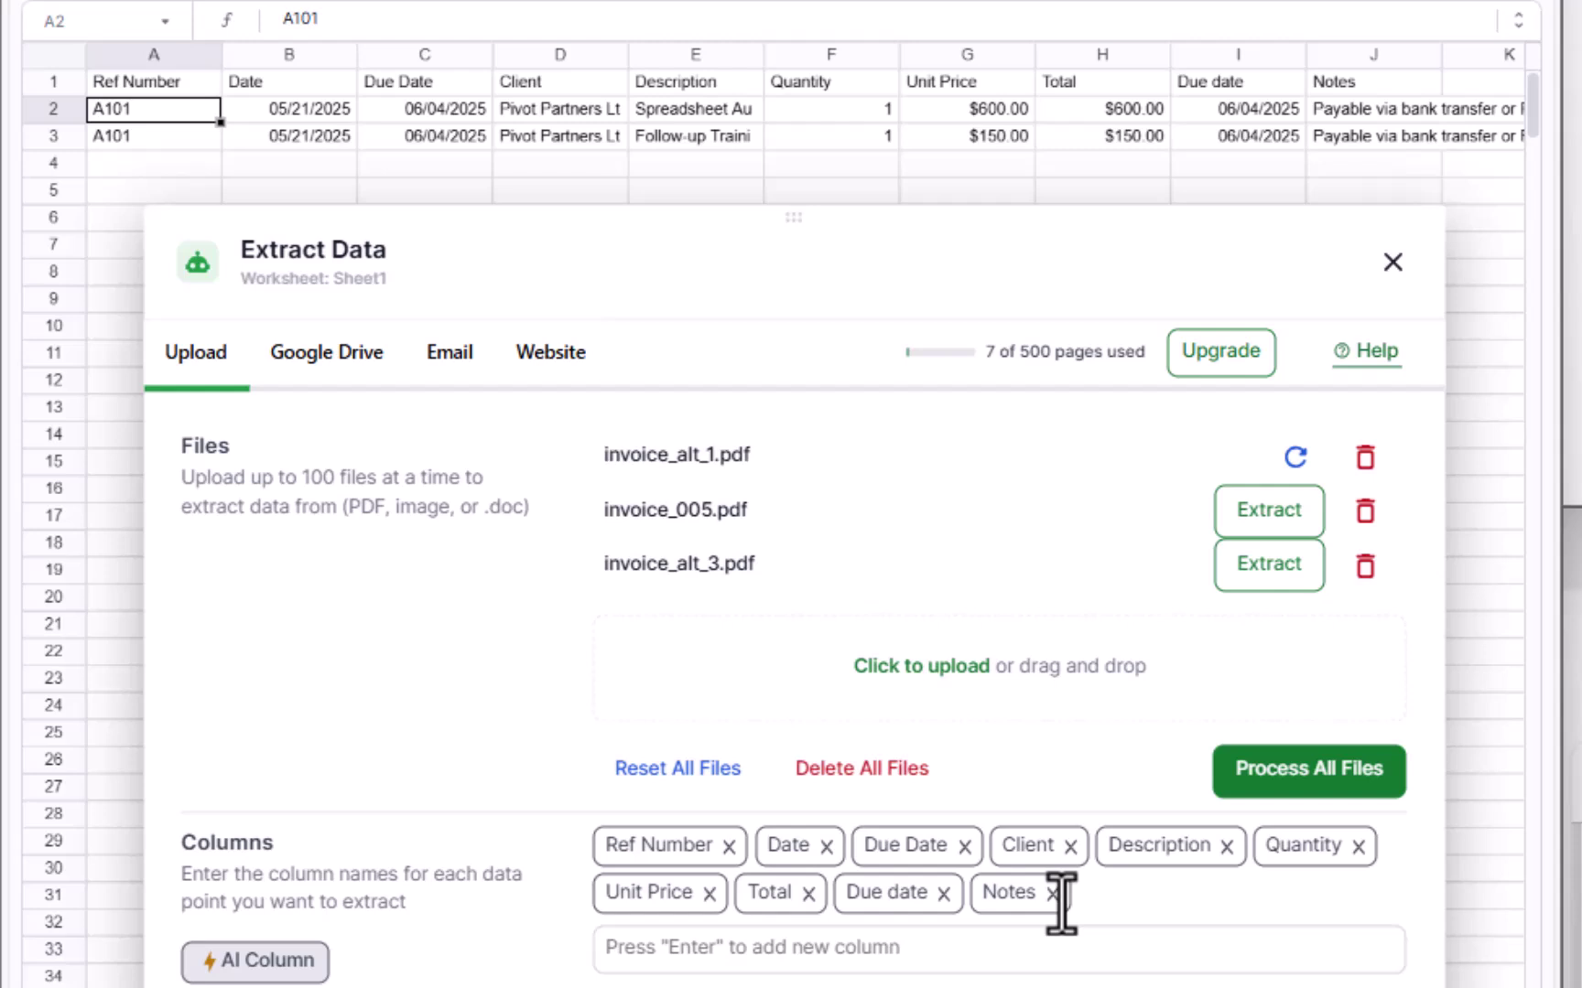
left_click(973, 952)
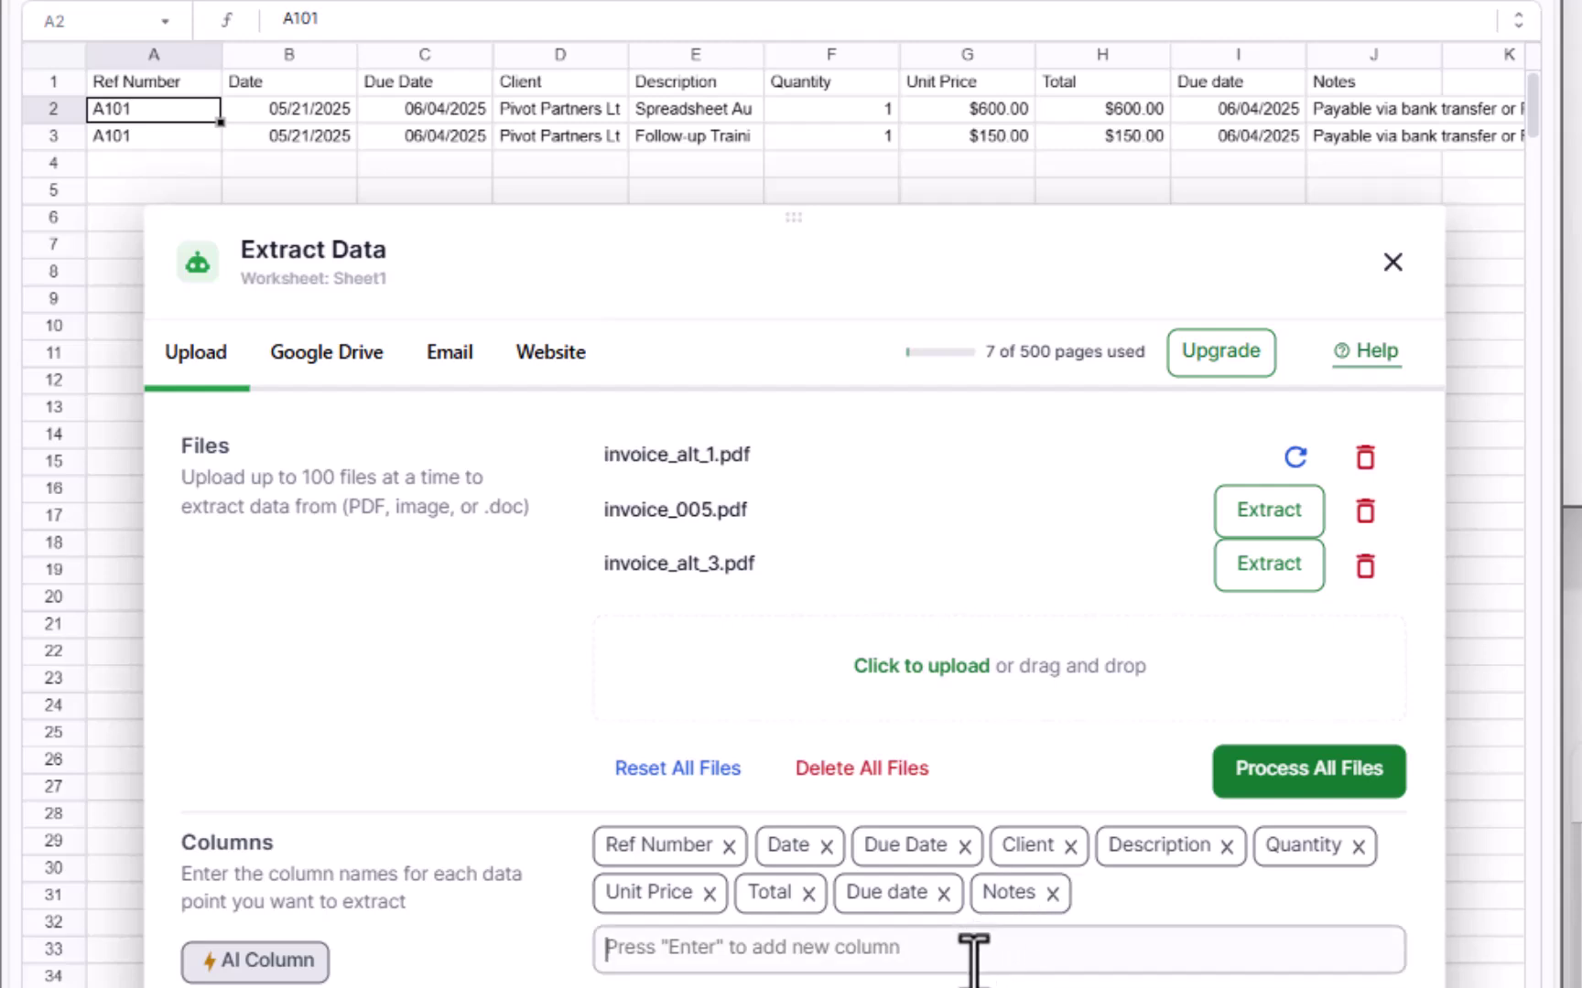
type("@filename")
key("Return")
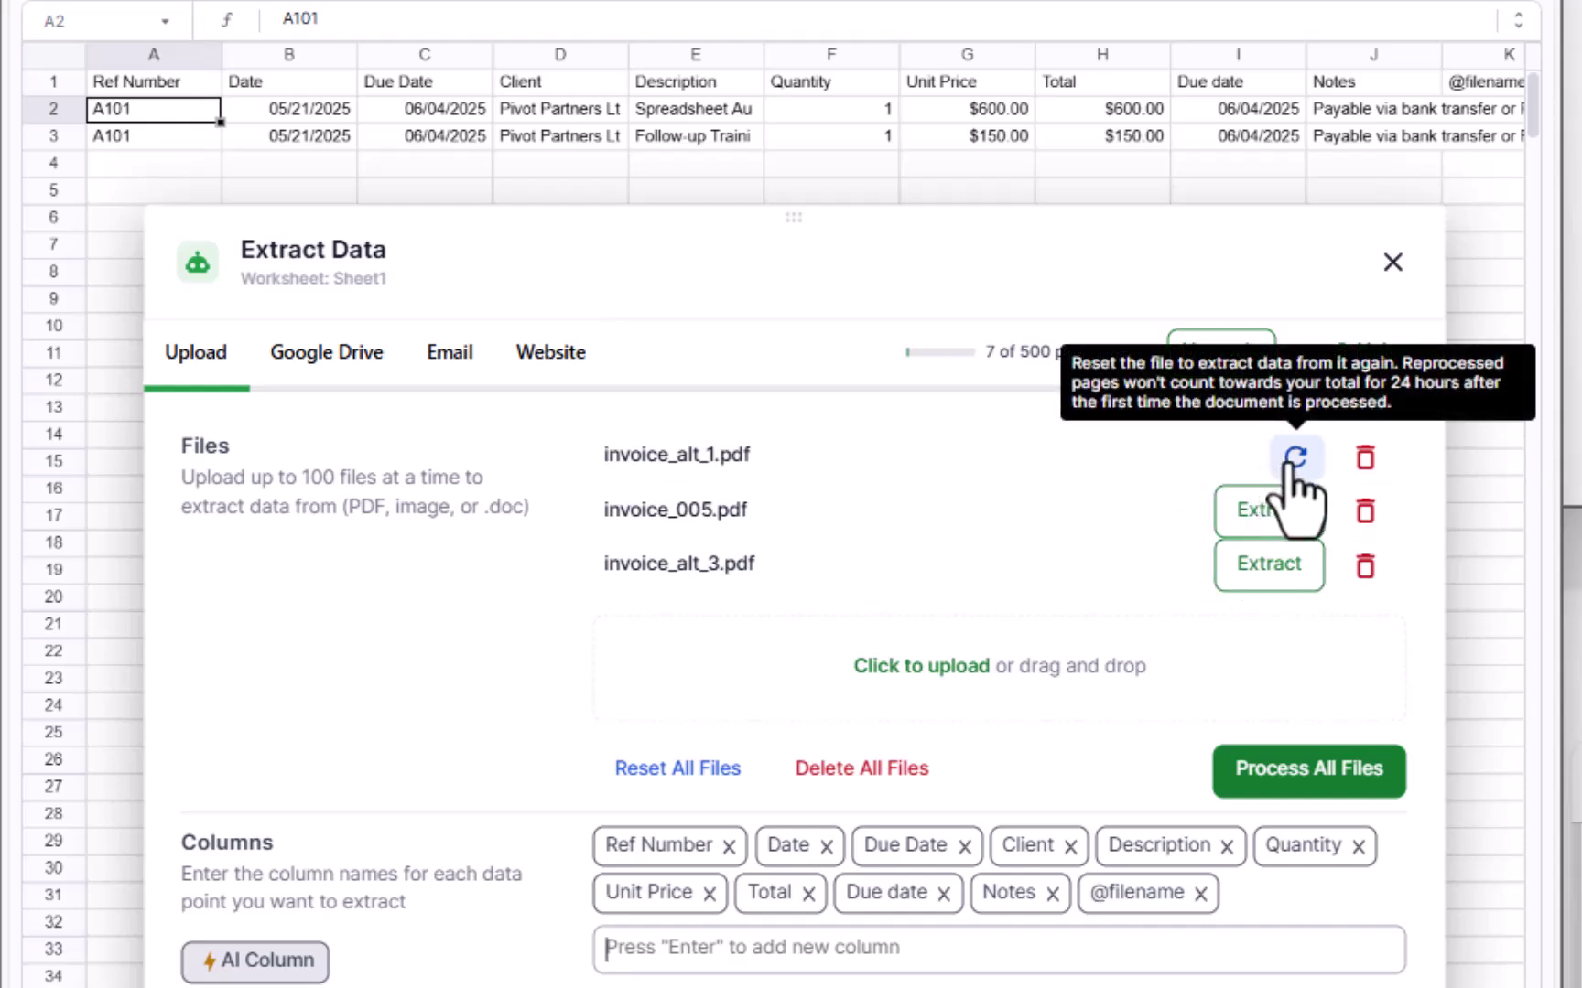
left_click(1294, 458)
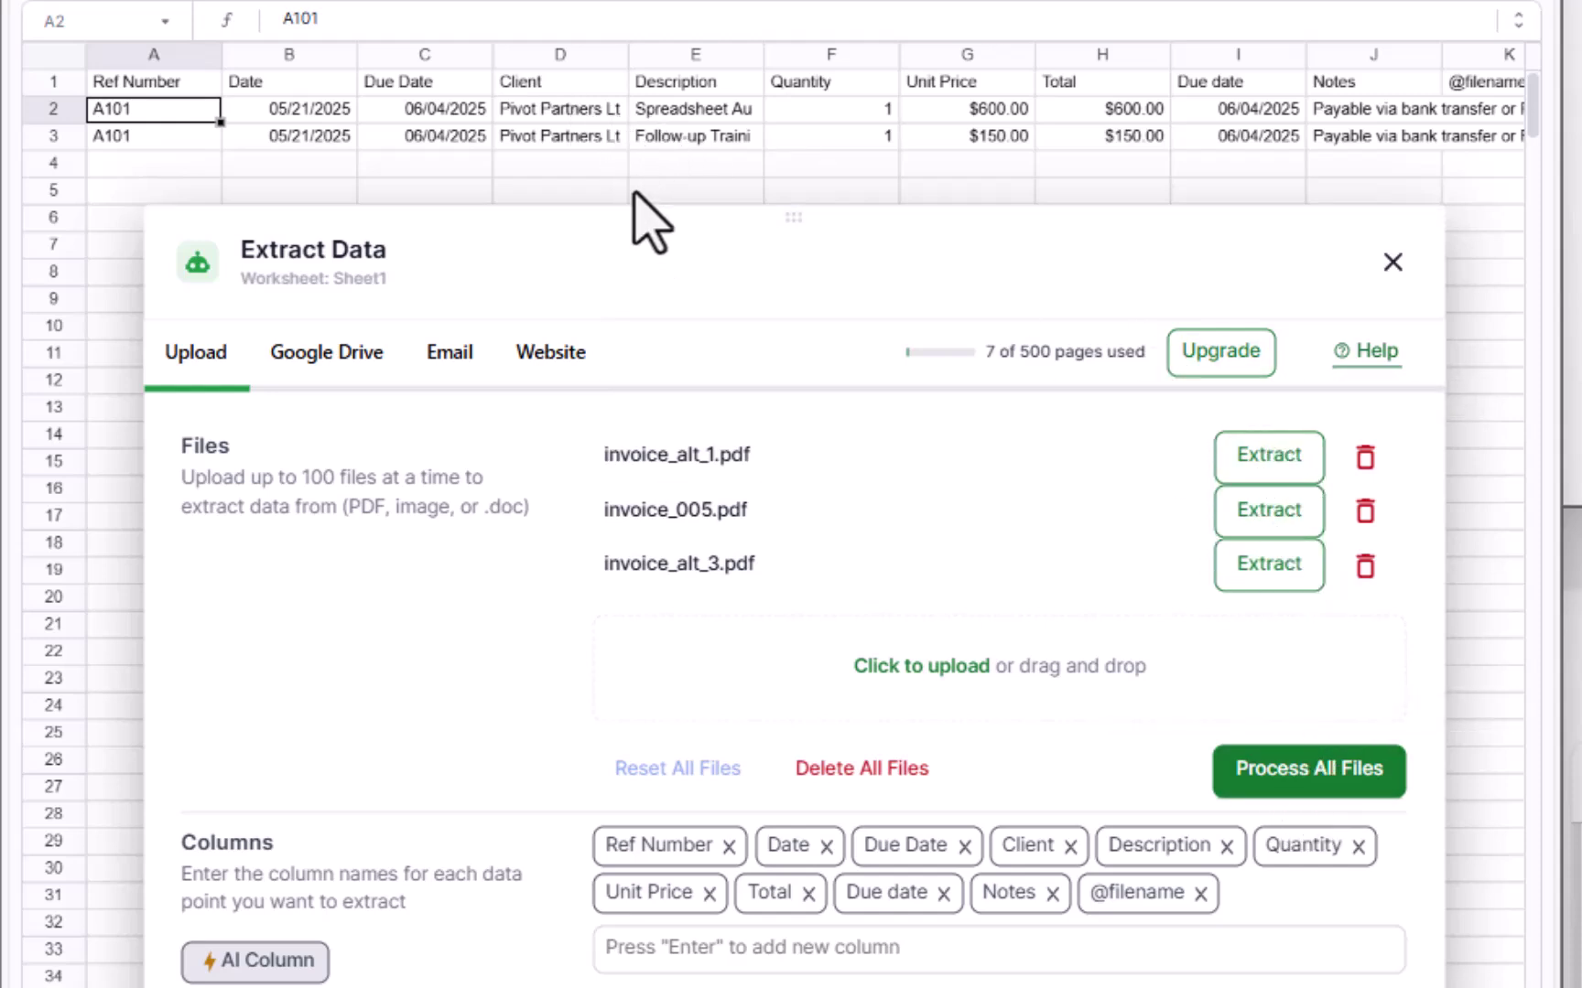
left_click(1286, 774)
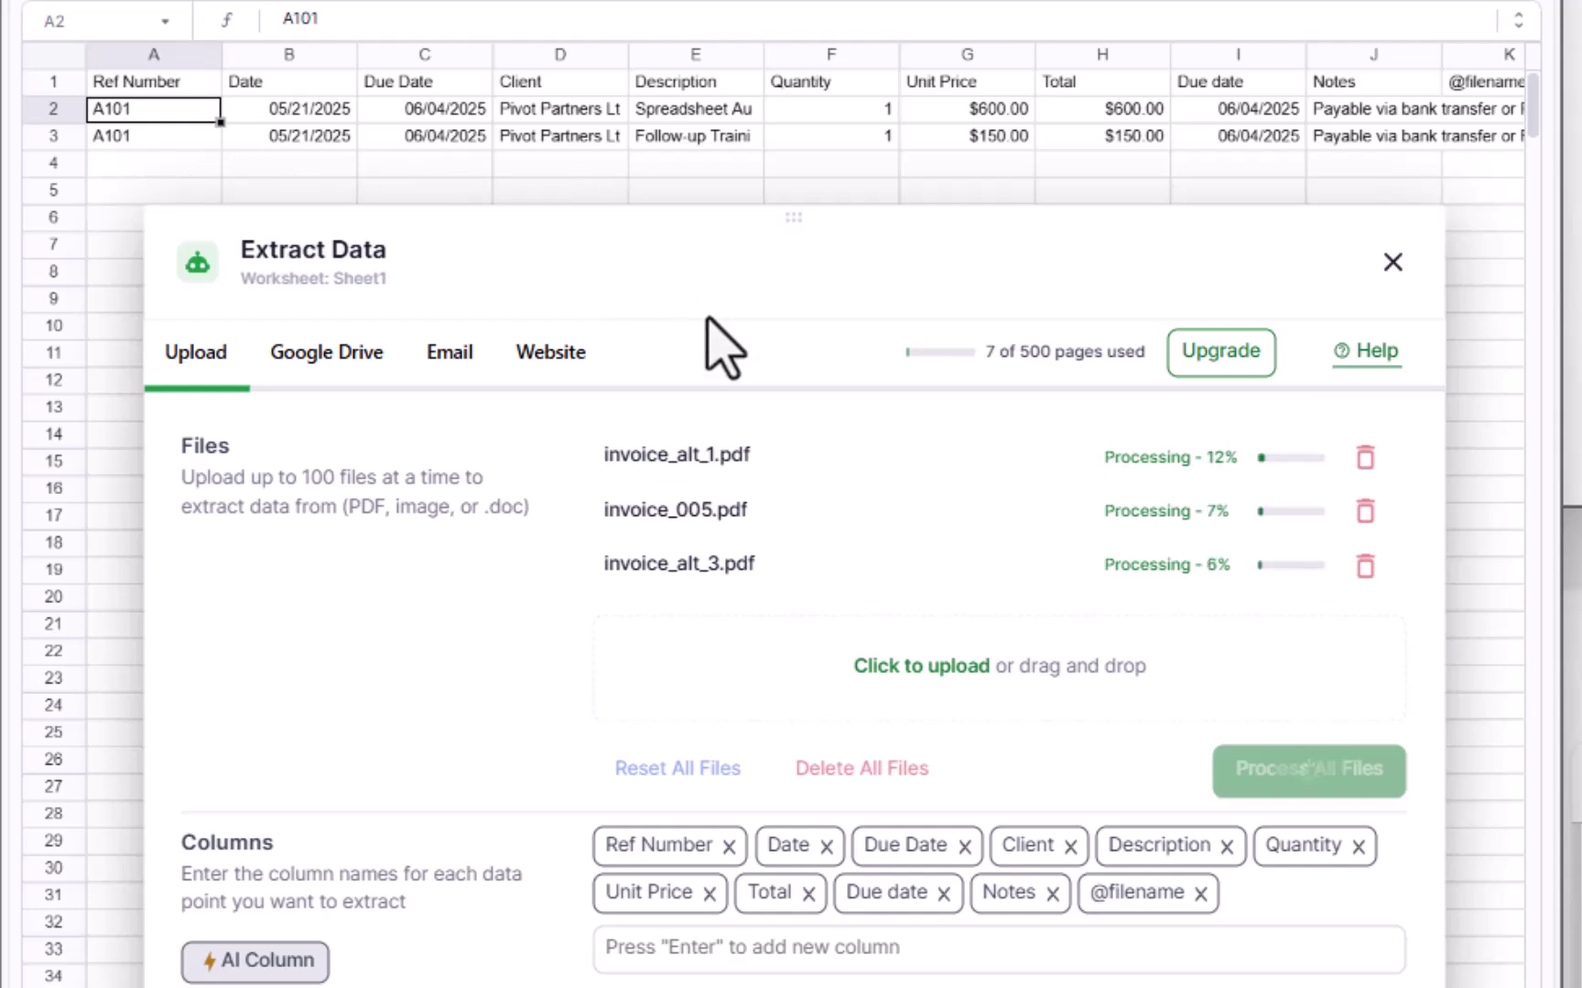
left_click_drag(716, 208, 726, 369)
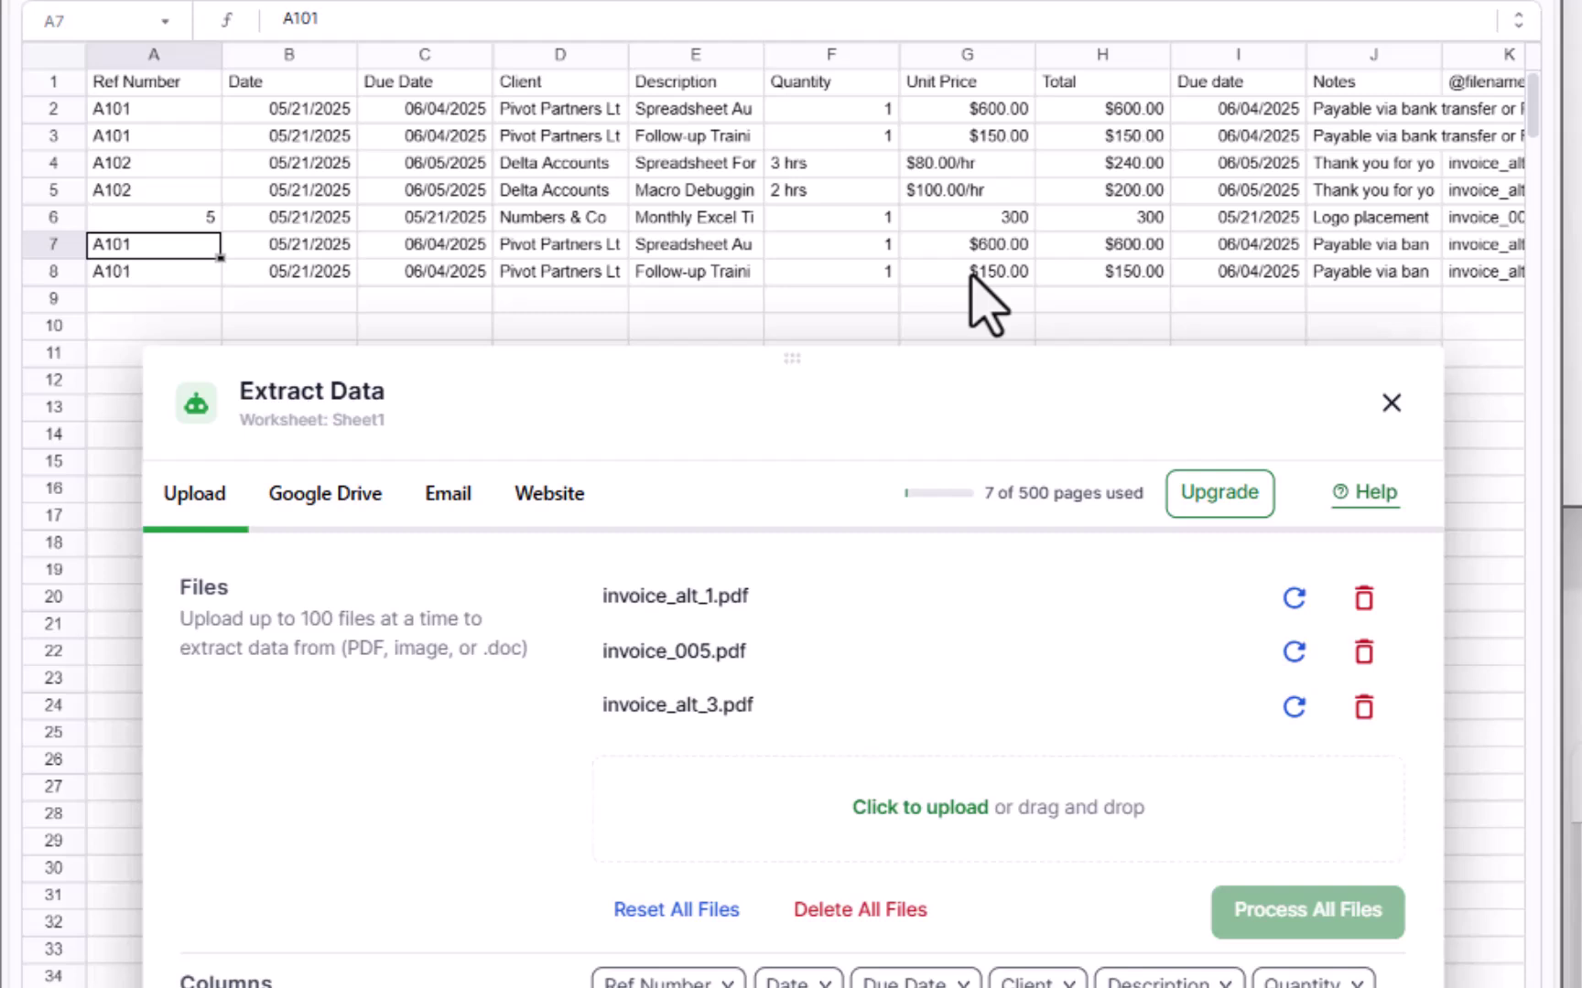
left_click(963, 165)
left_click(807, 164)
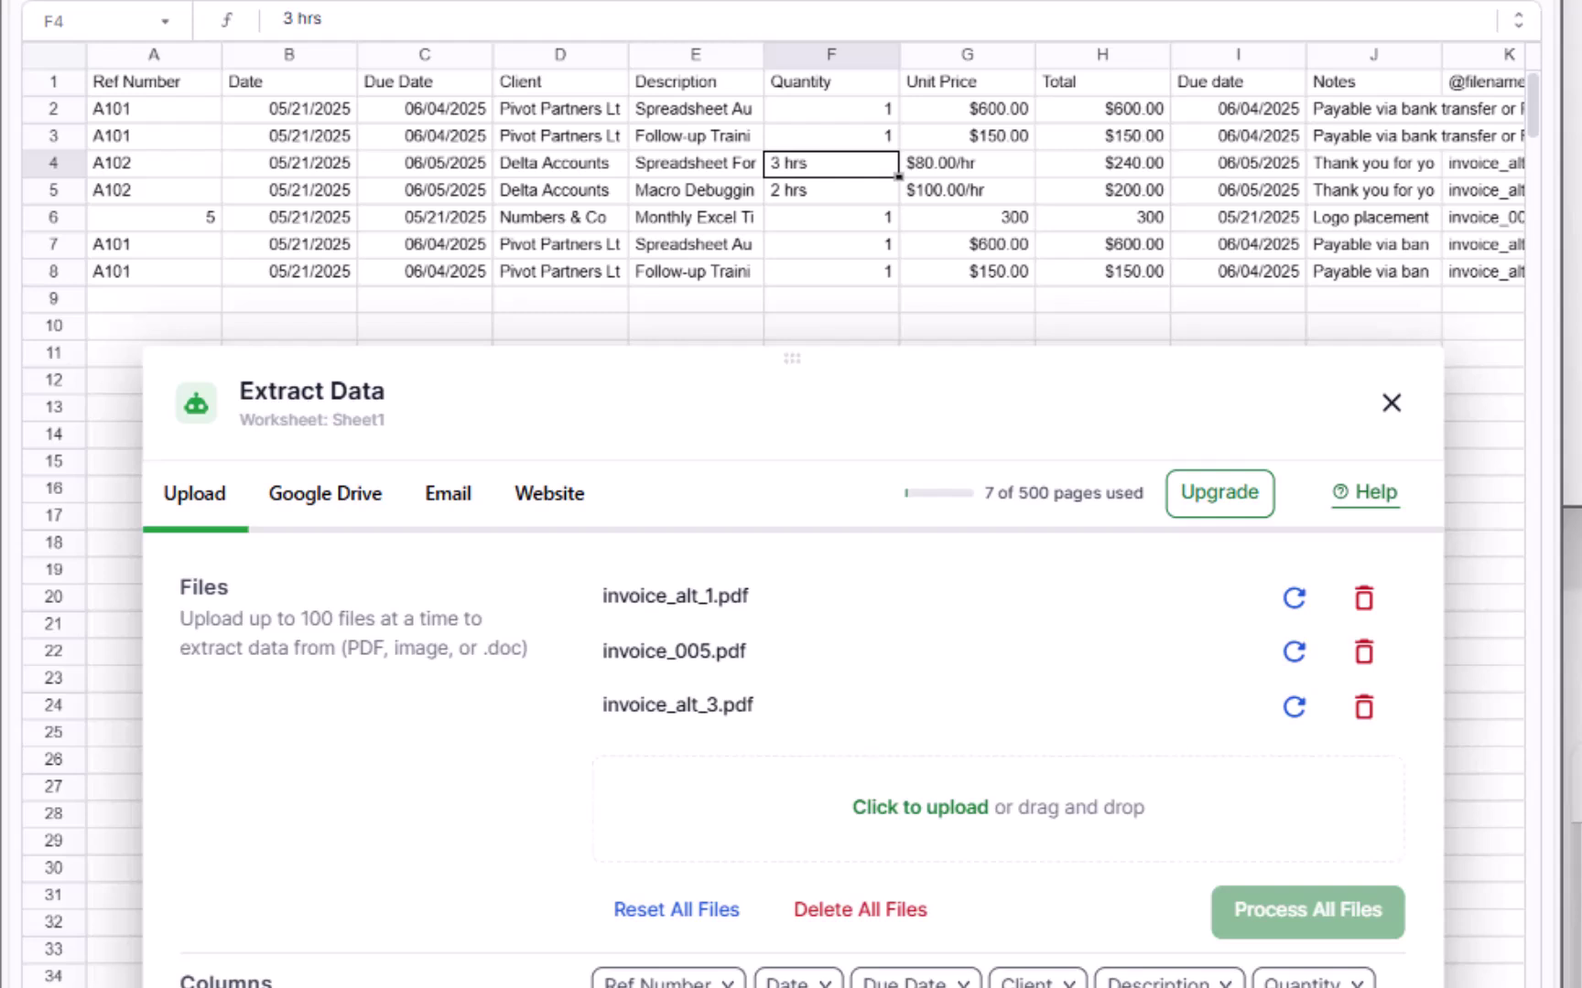
left_click(943, 165)
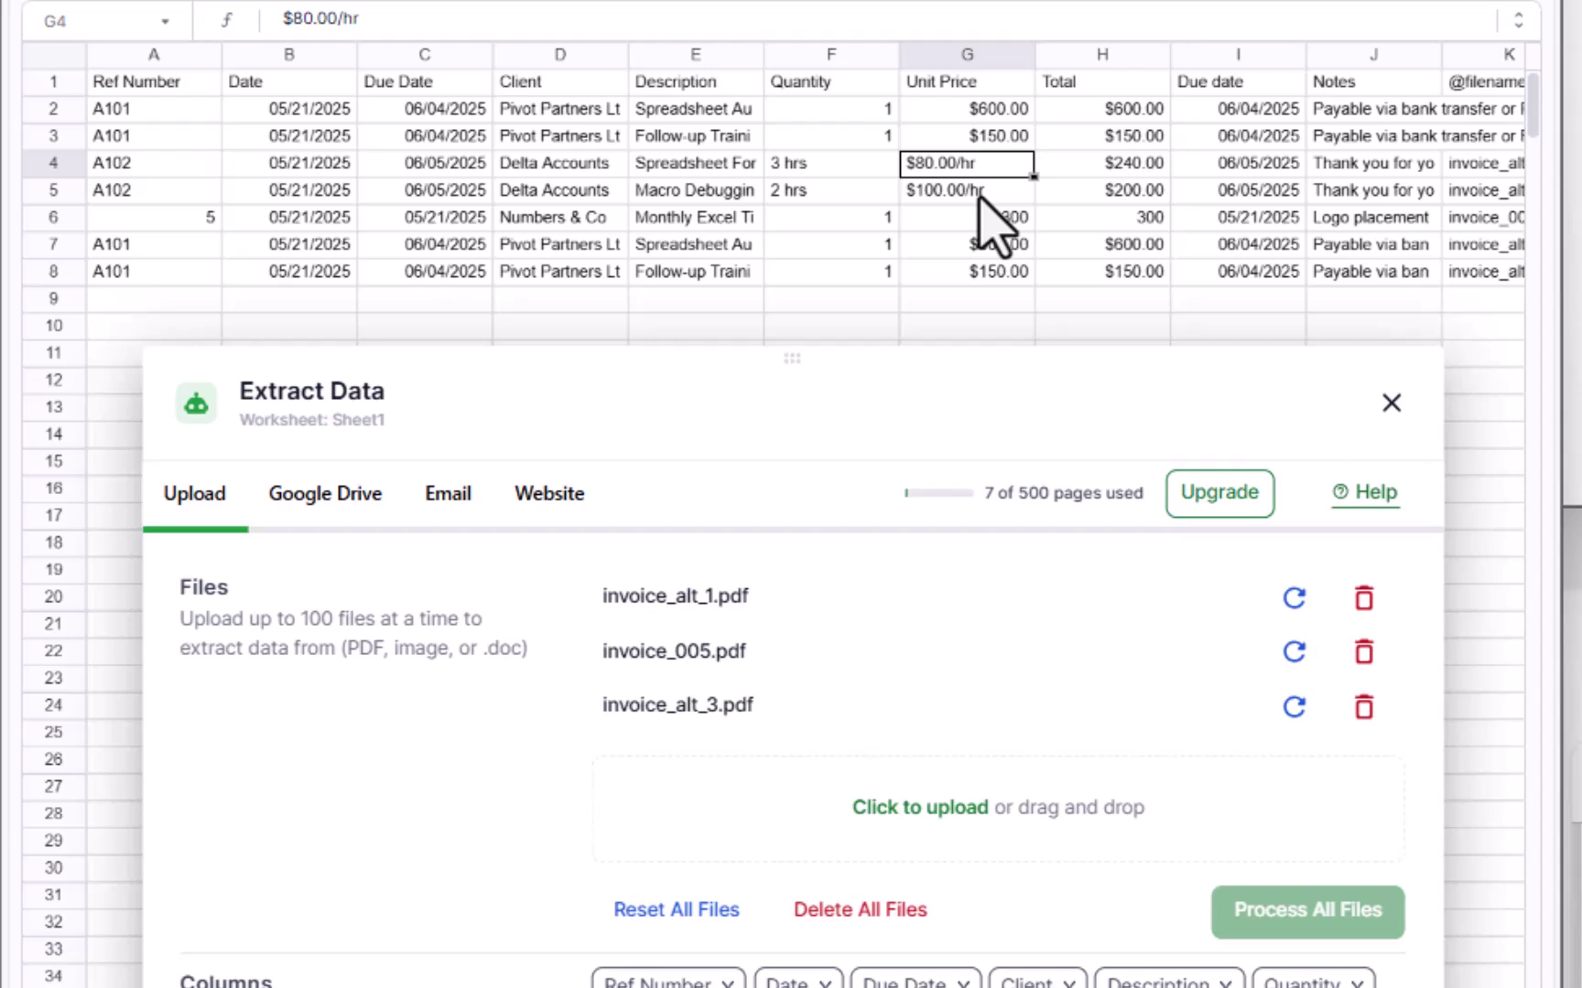
left_click(1436, 163)
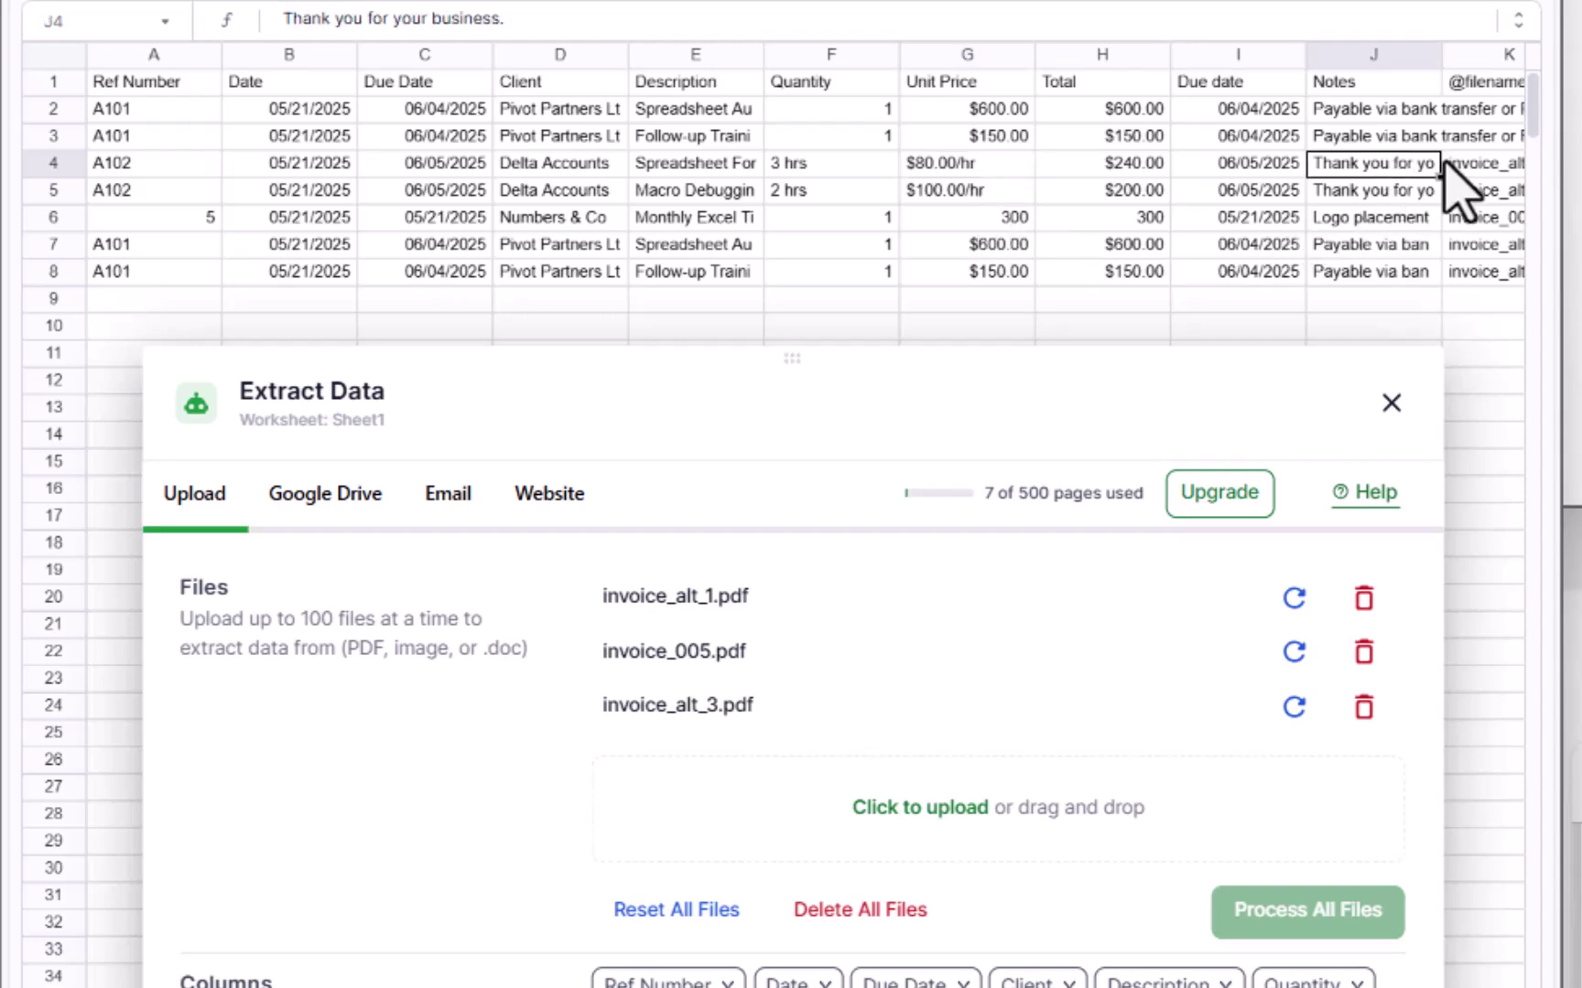
left_click(1455, 165)
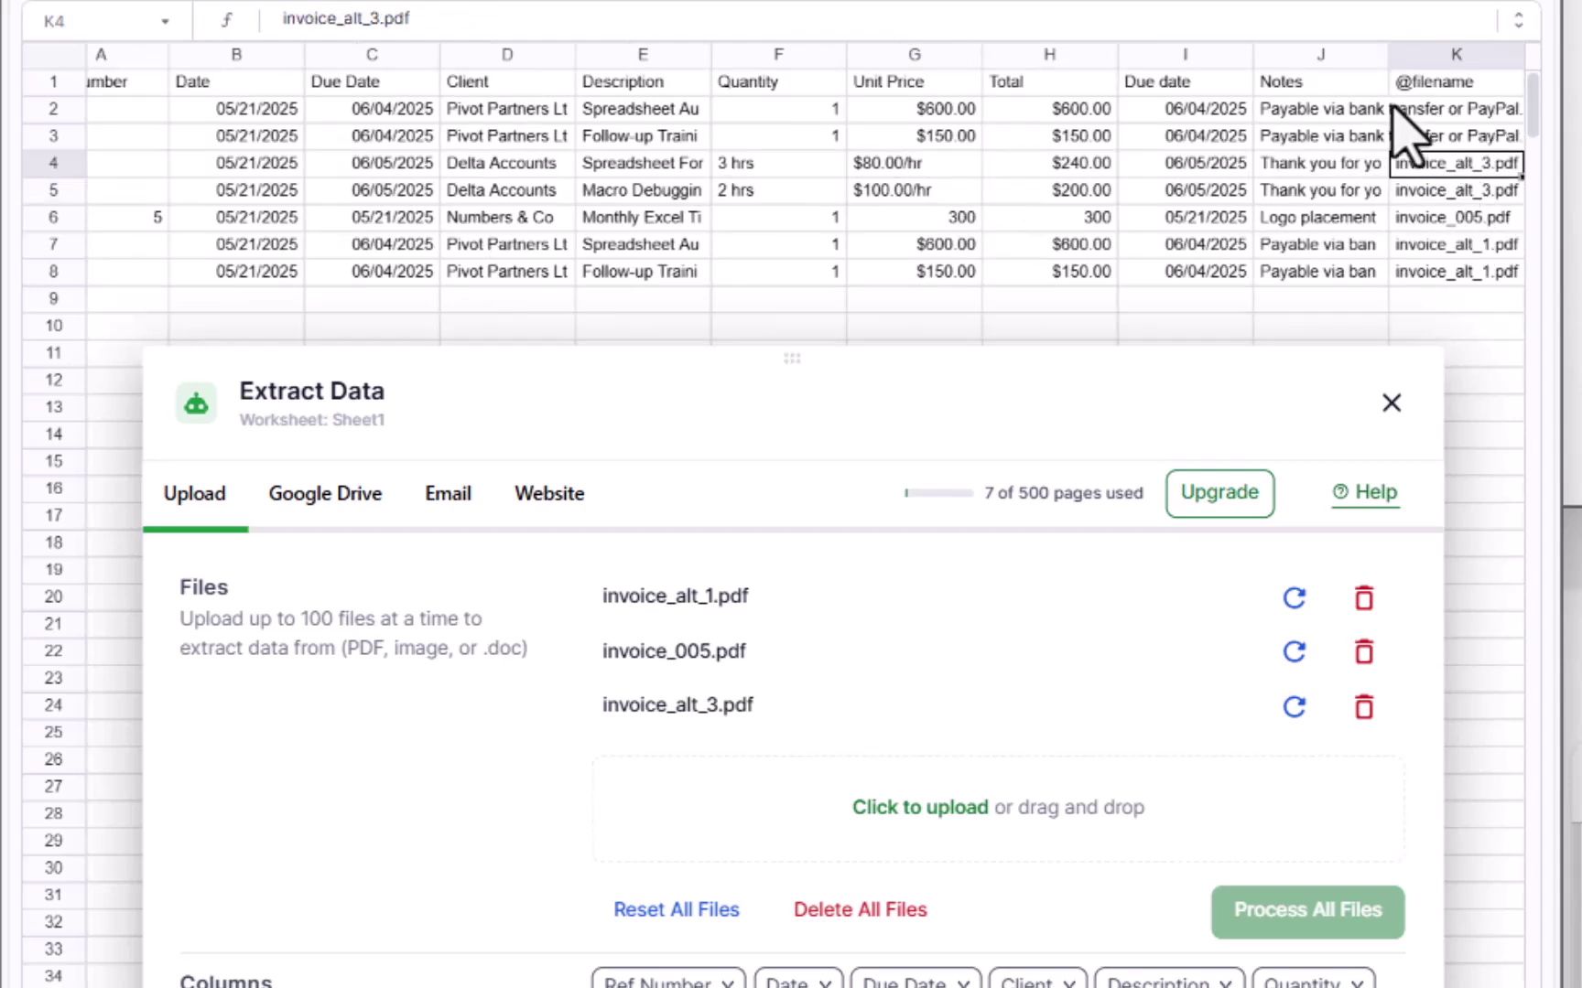
left_click(1387, 108)
left_click(1434, 172)
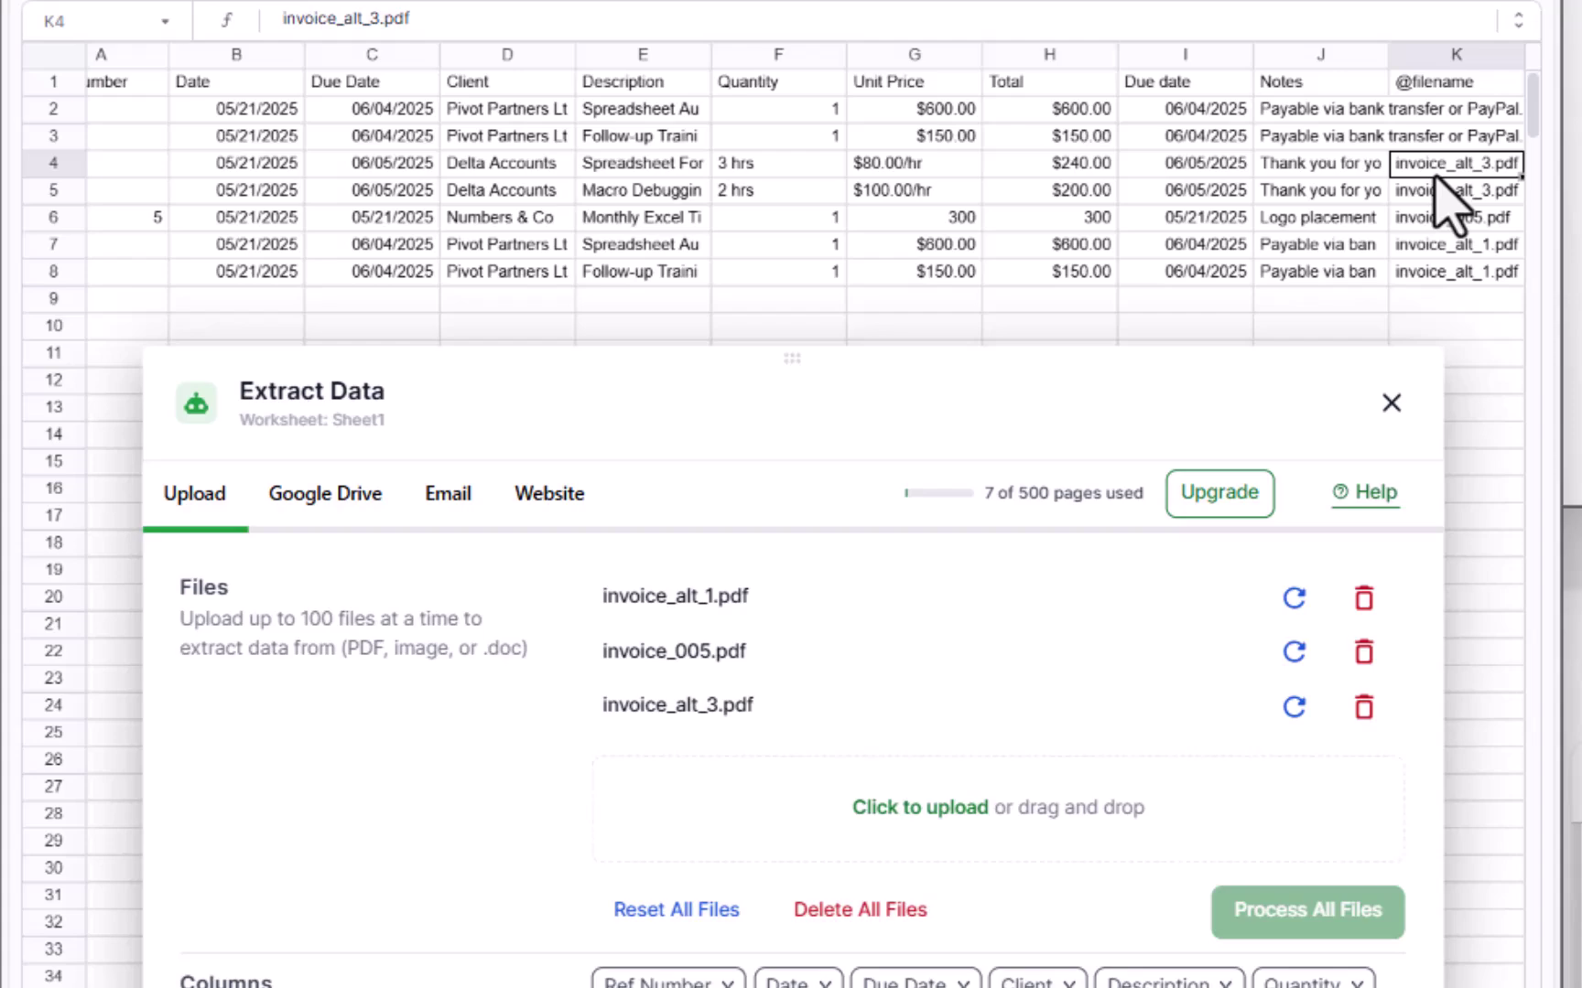
left_click(1450, 189)
left_click(1454, 216)
left_click(1455, 243)
left_click(1455, 271)
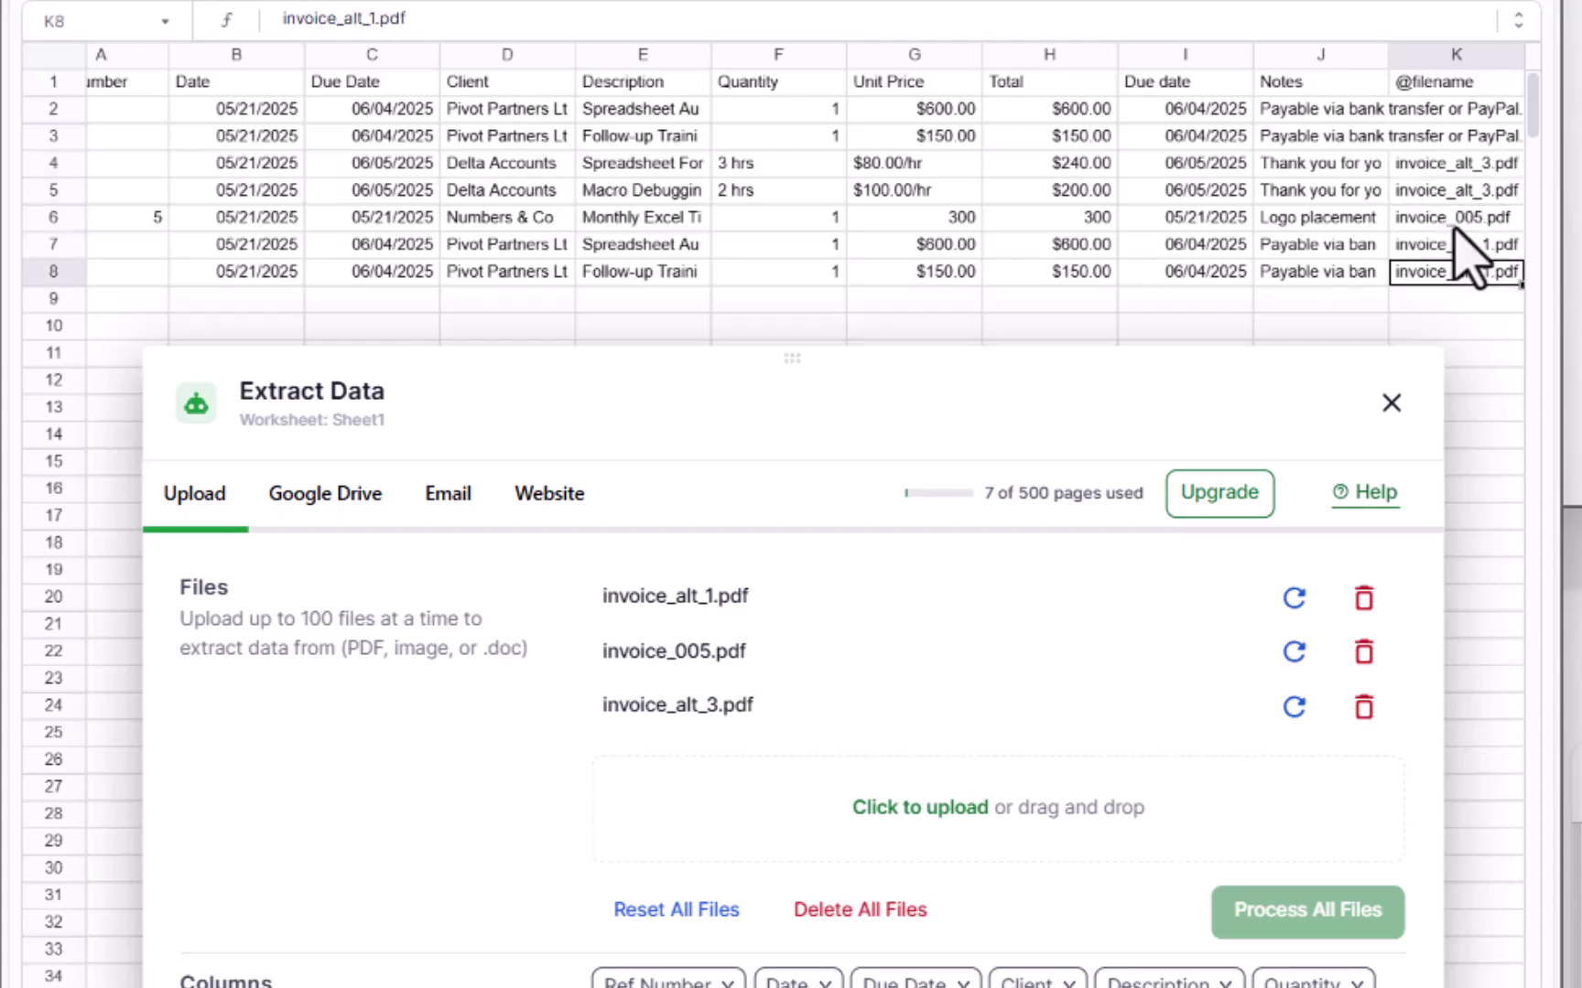
left_click(1456, 217)
left_click(1455, 135)
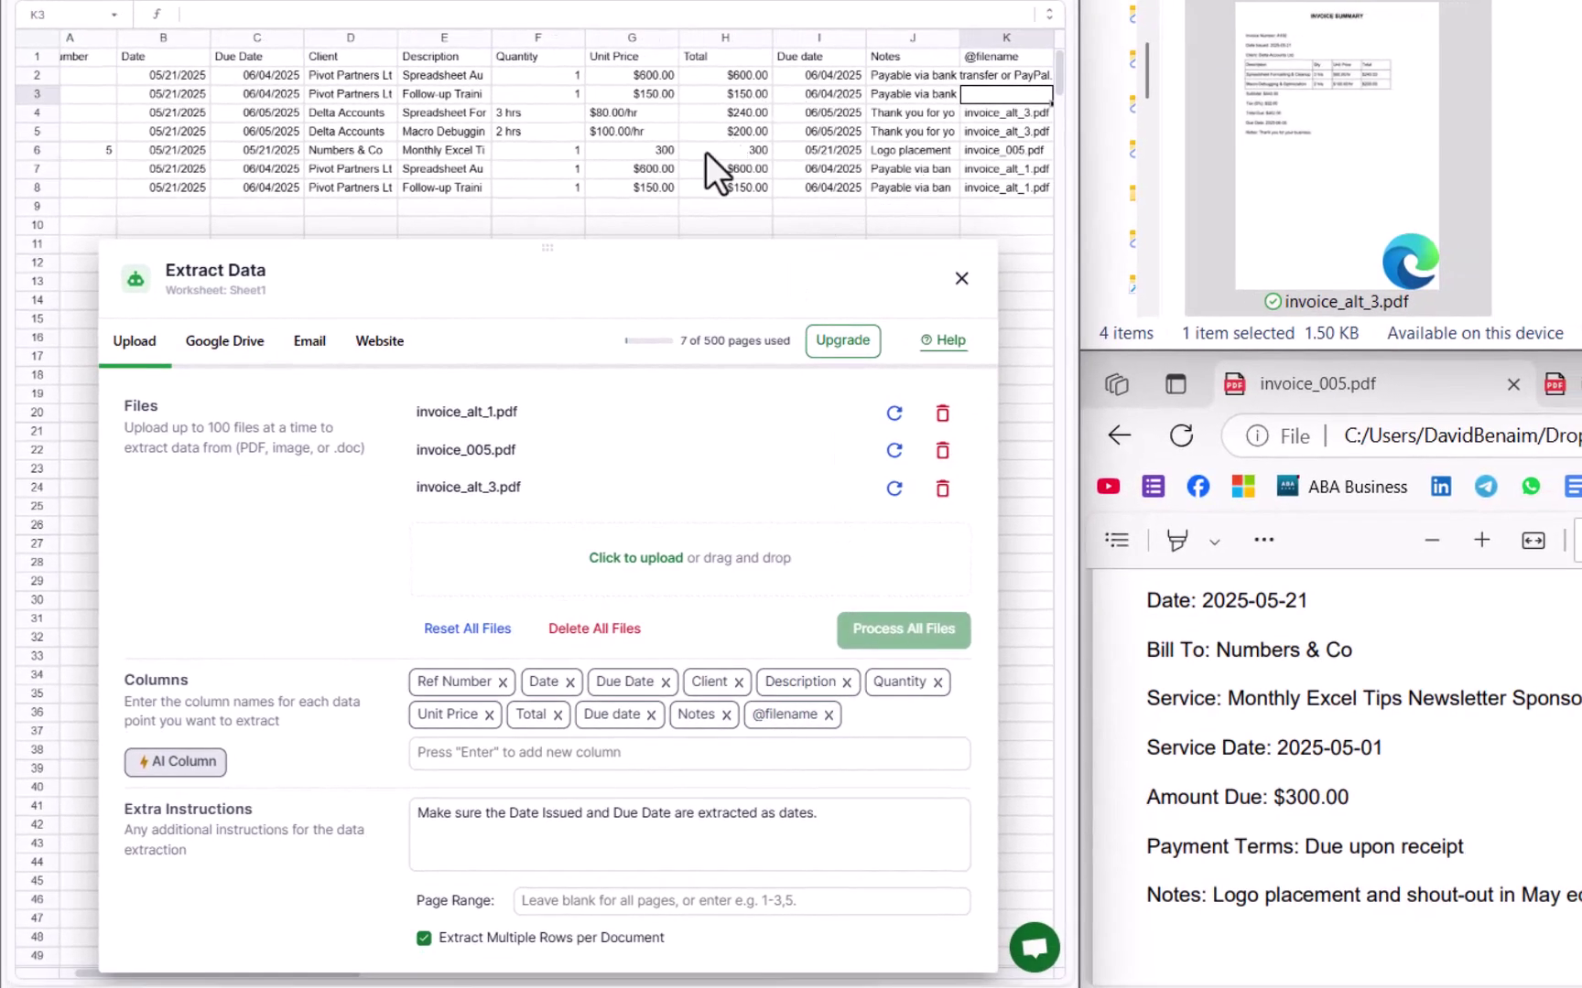
Step: Delete the duplicate A101 rows 2 and 3
left_click(707, 152)
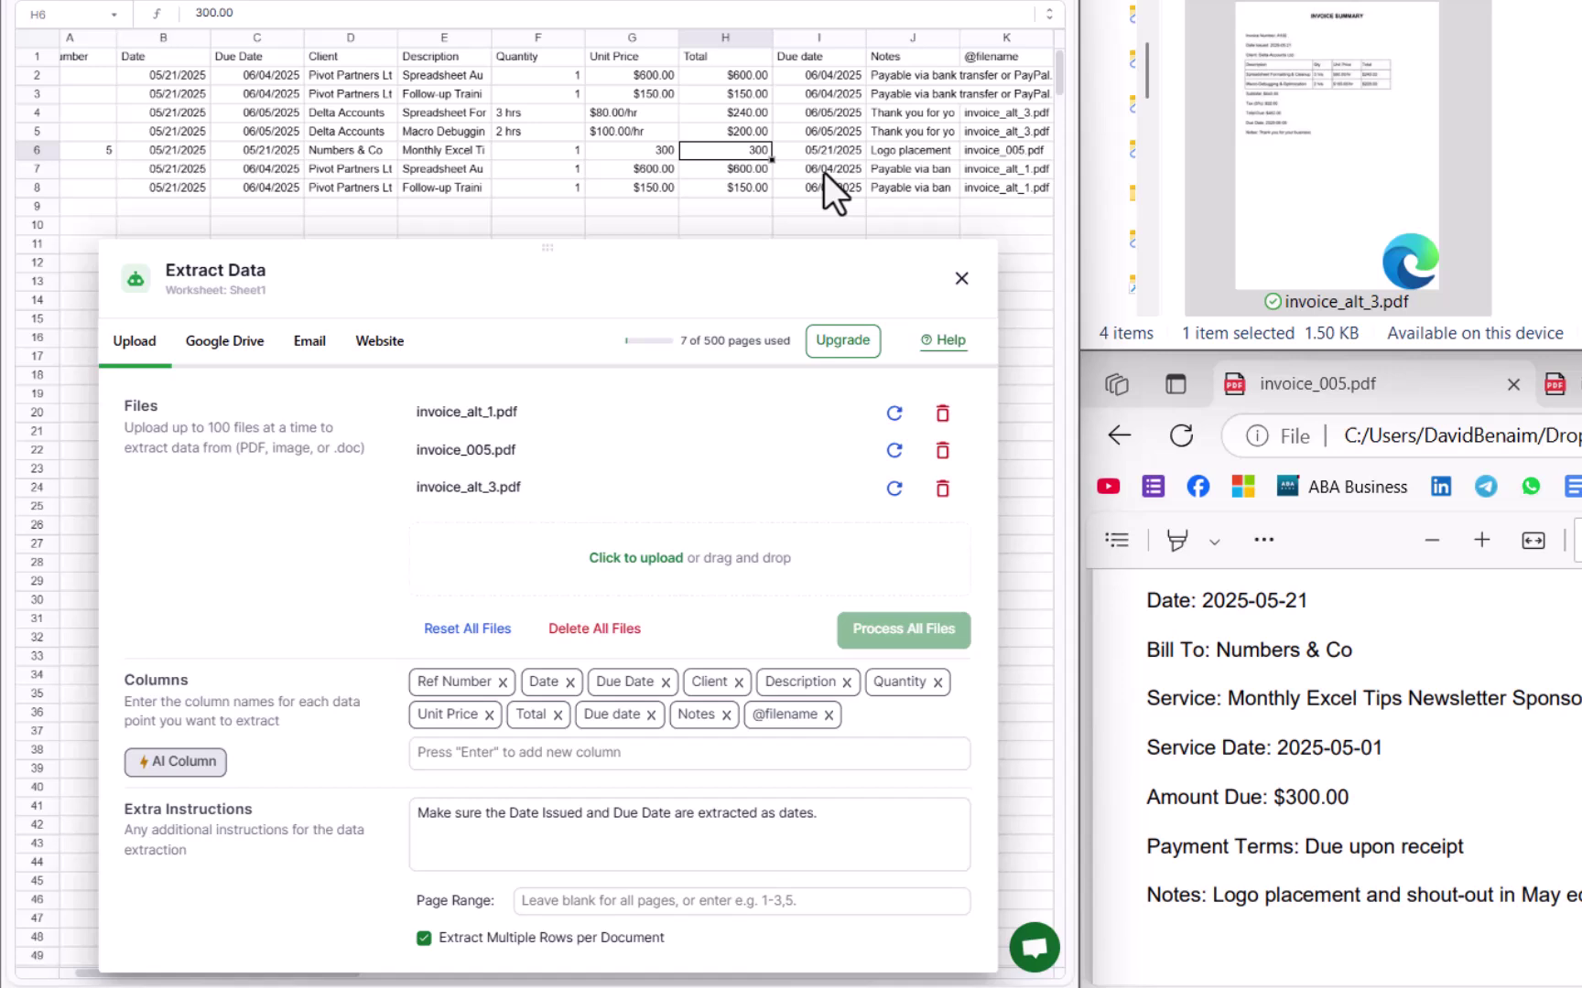
left_click_drag(769, 218, 1, 210)
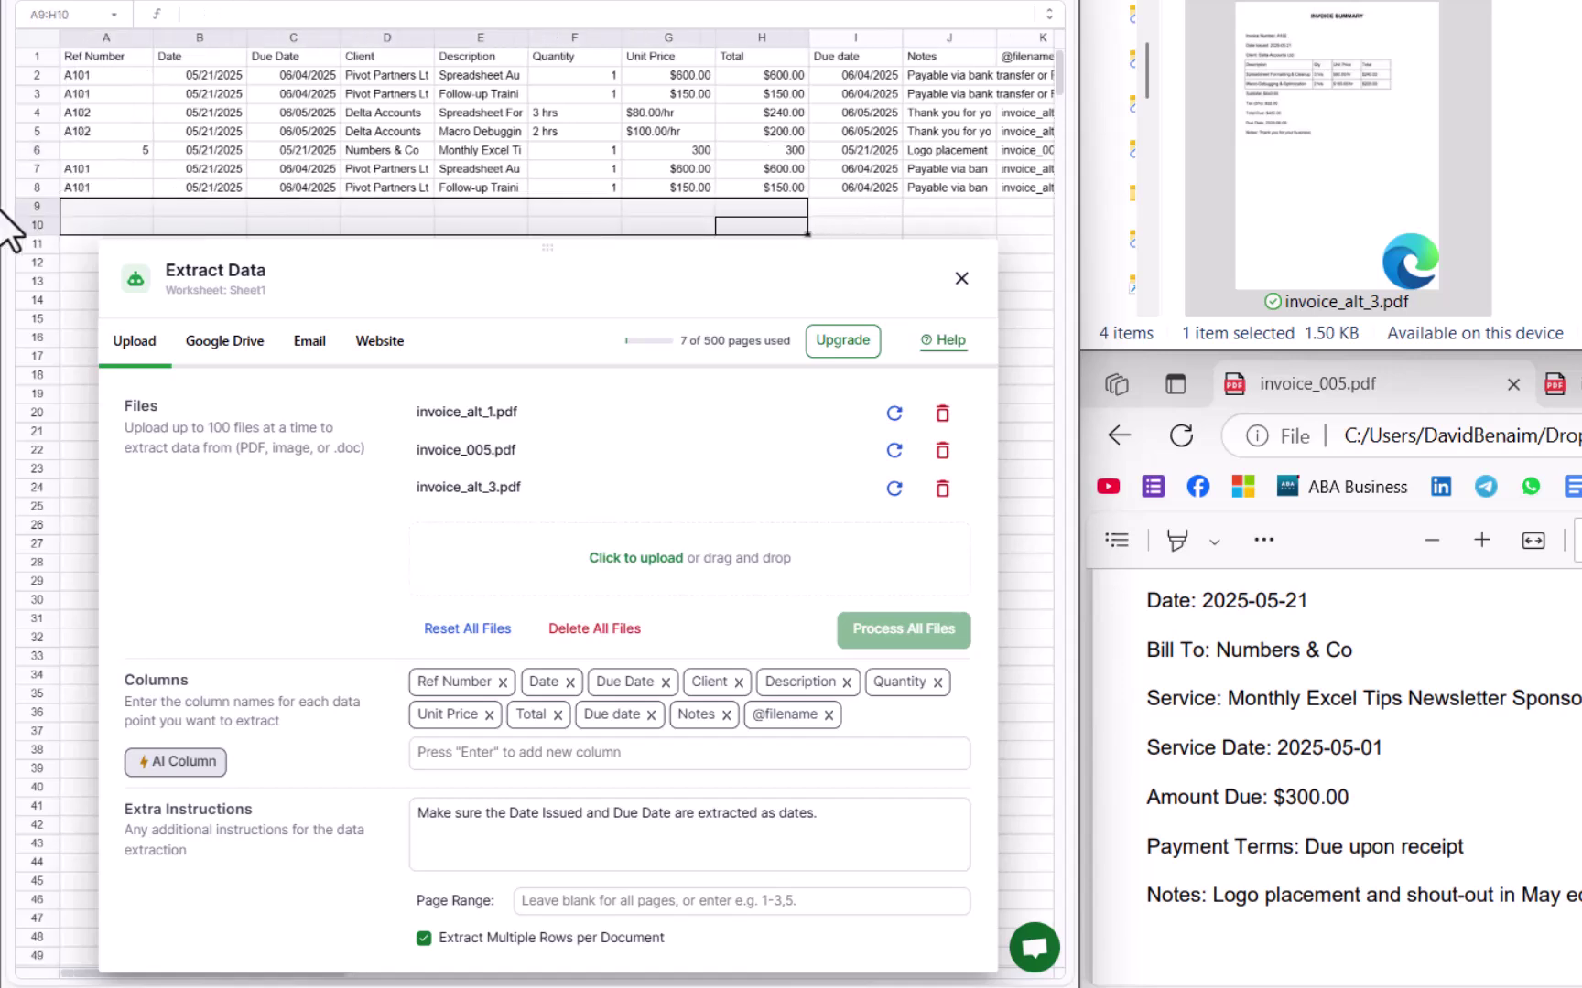
left_click(199, 136)
left_click_drag(39, 77, 40, 98)
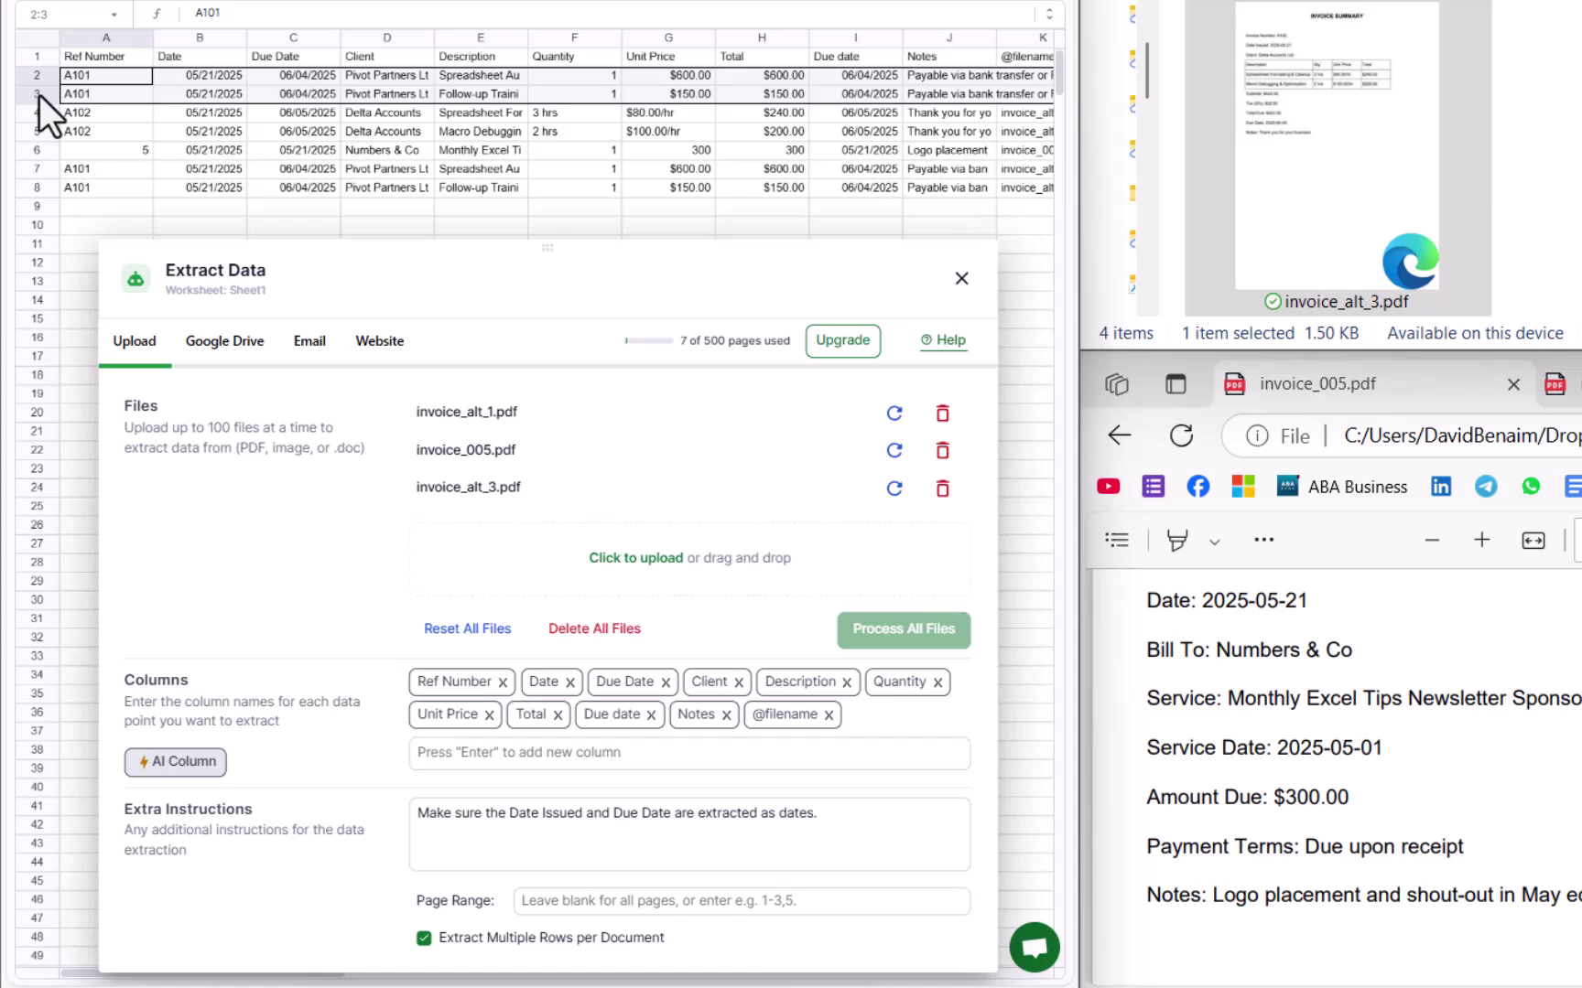
right_click(39, 95)
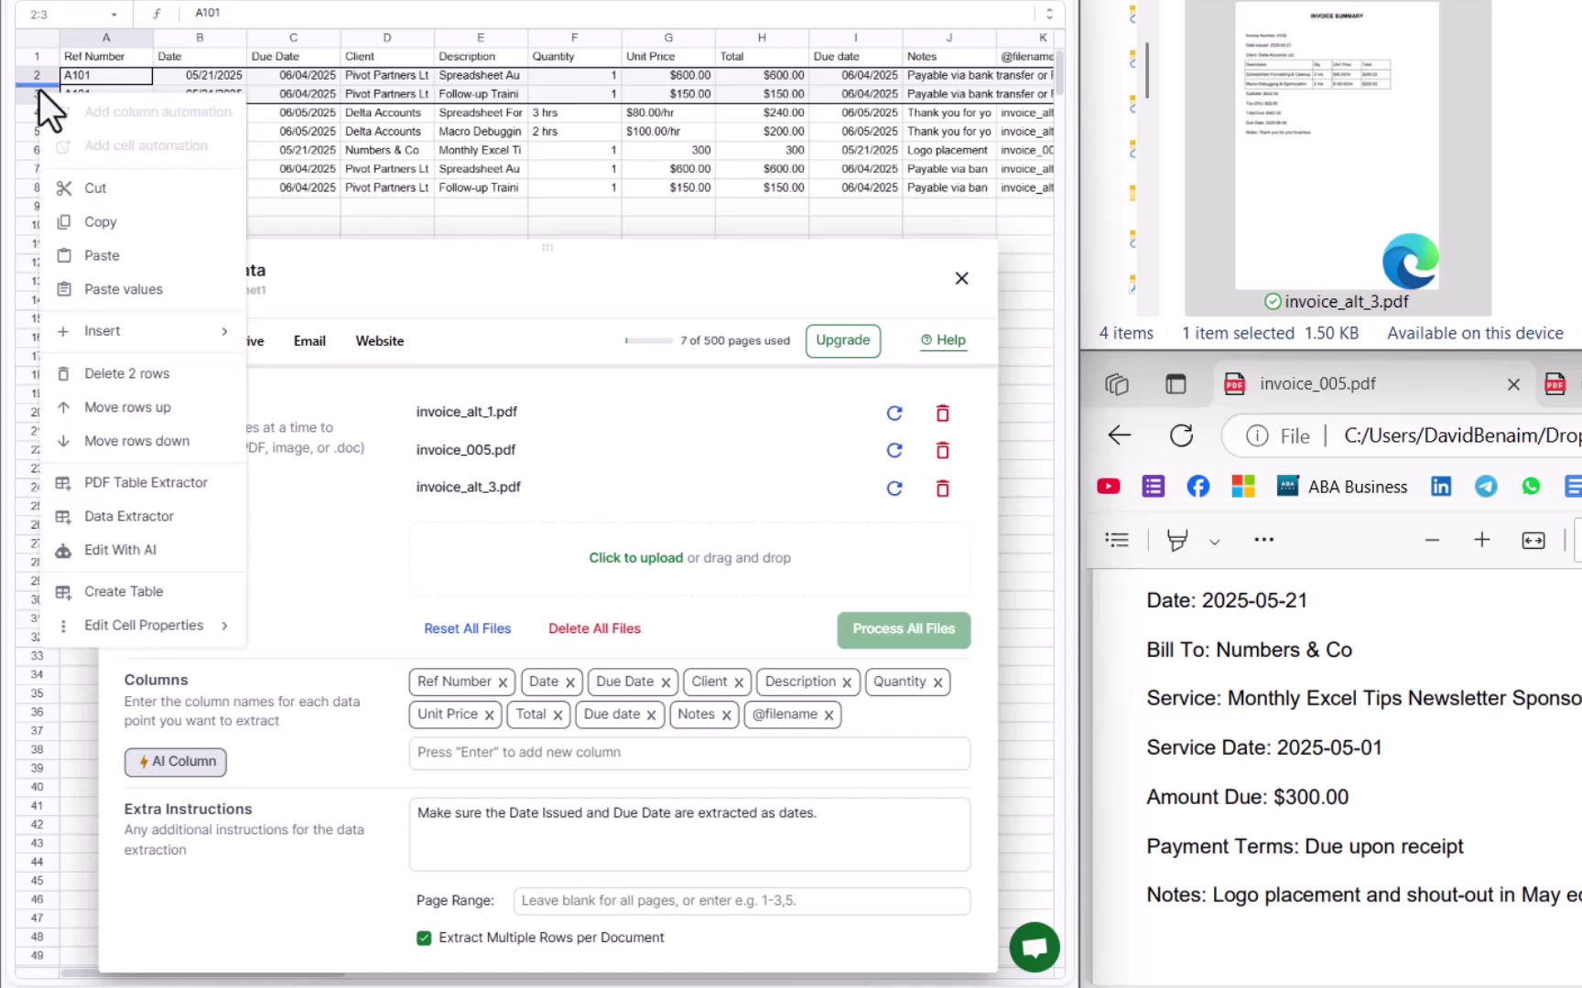
left_click(102, 373)
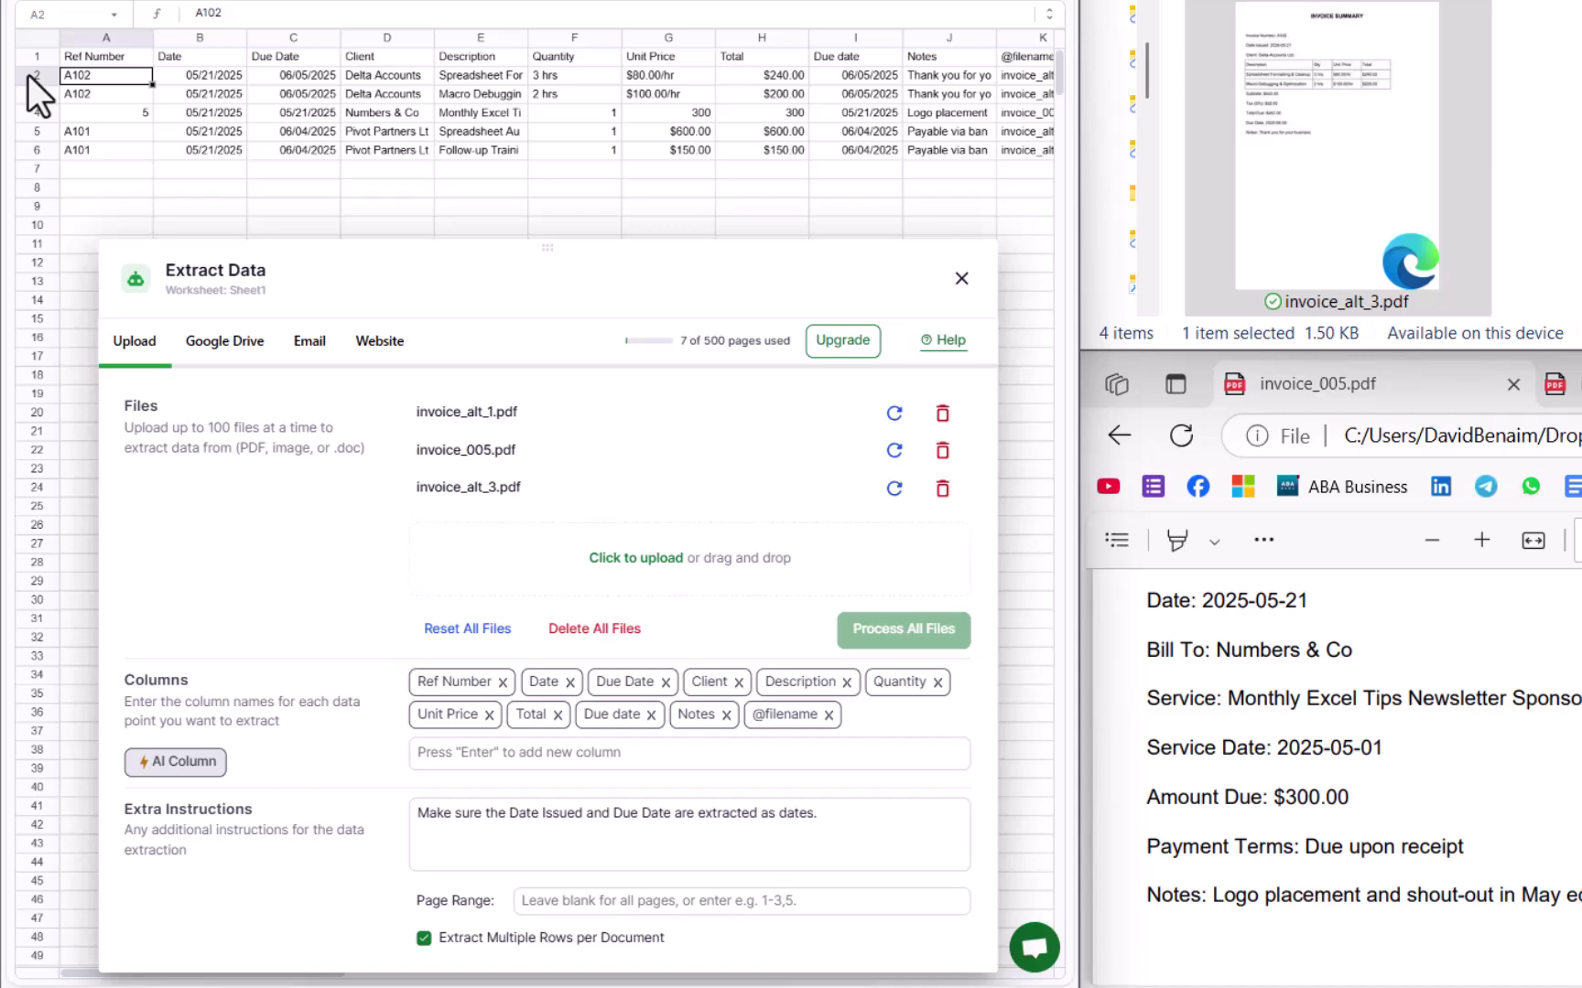
Step: Delete the two A102 rows, then check which file each remaining row came from
left_click_drag(28, 74, 33, 98)
right_click(33, 98)
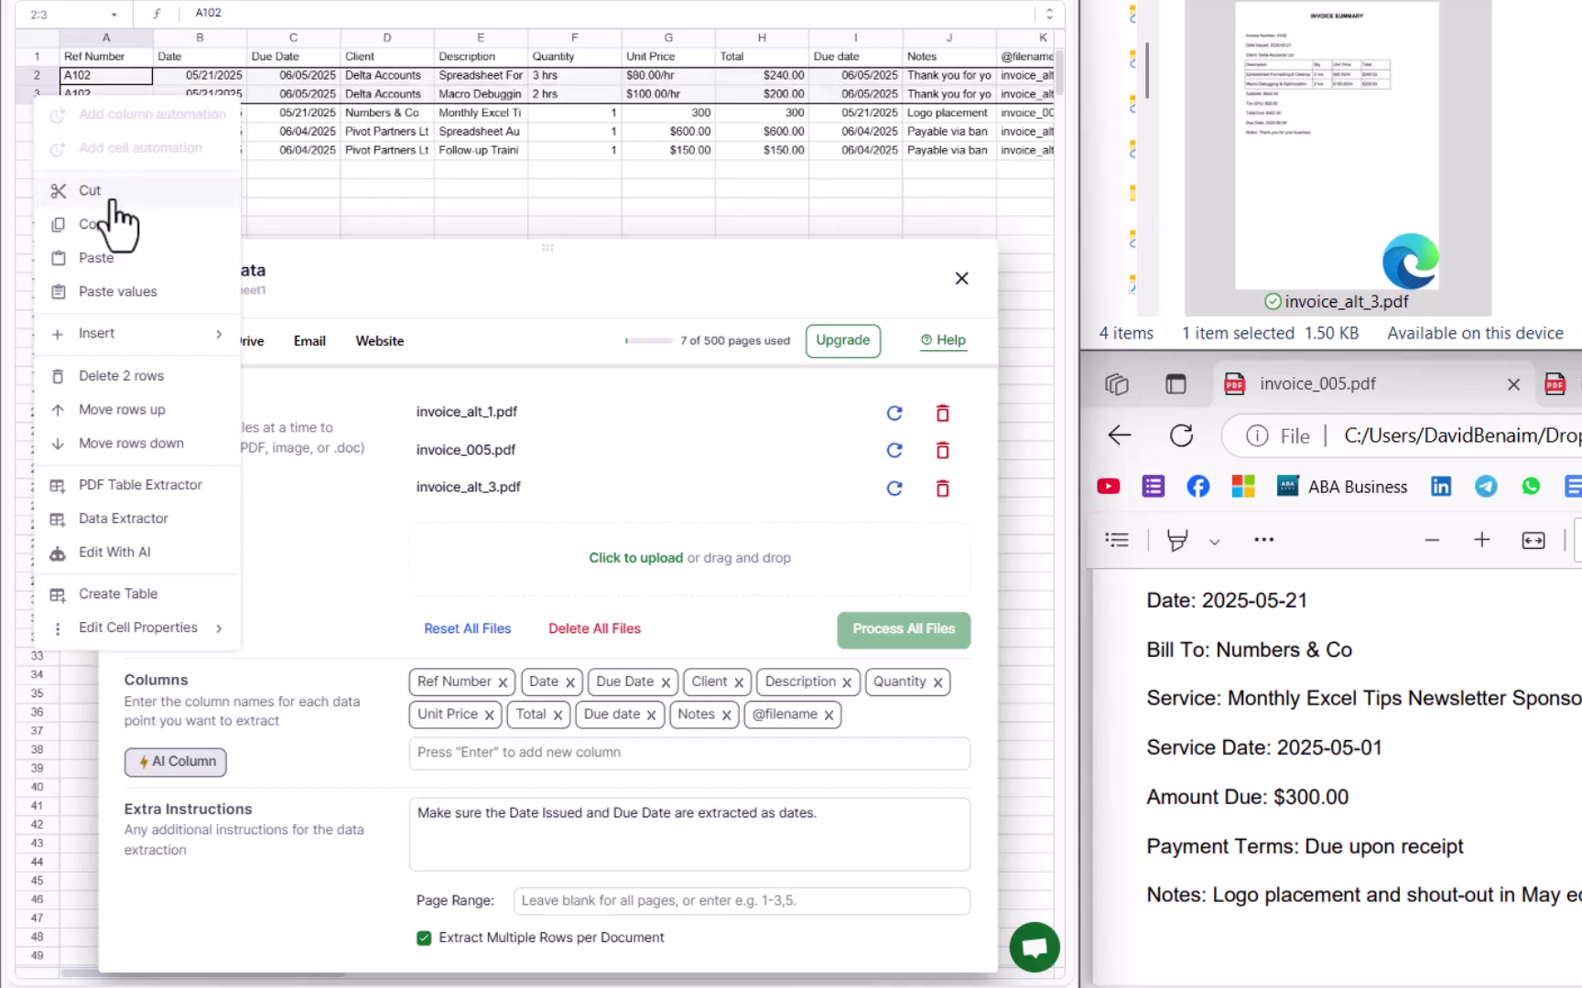
left_click(183, 378)
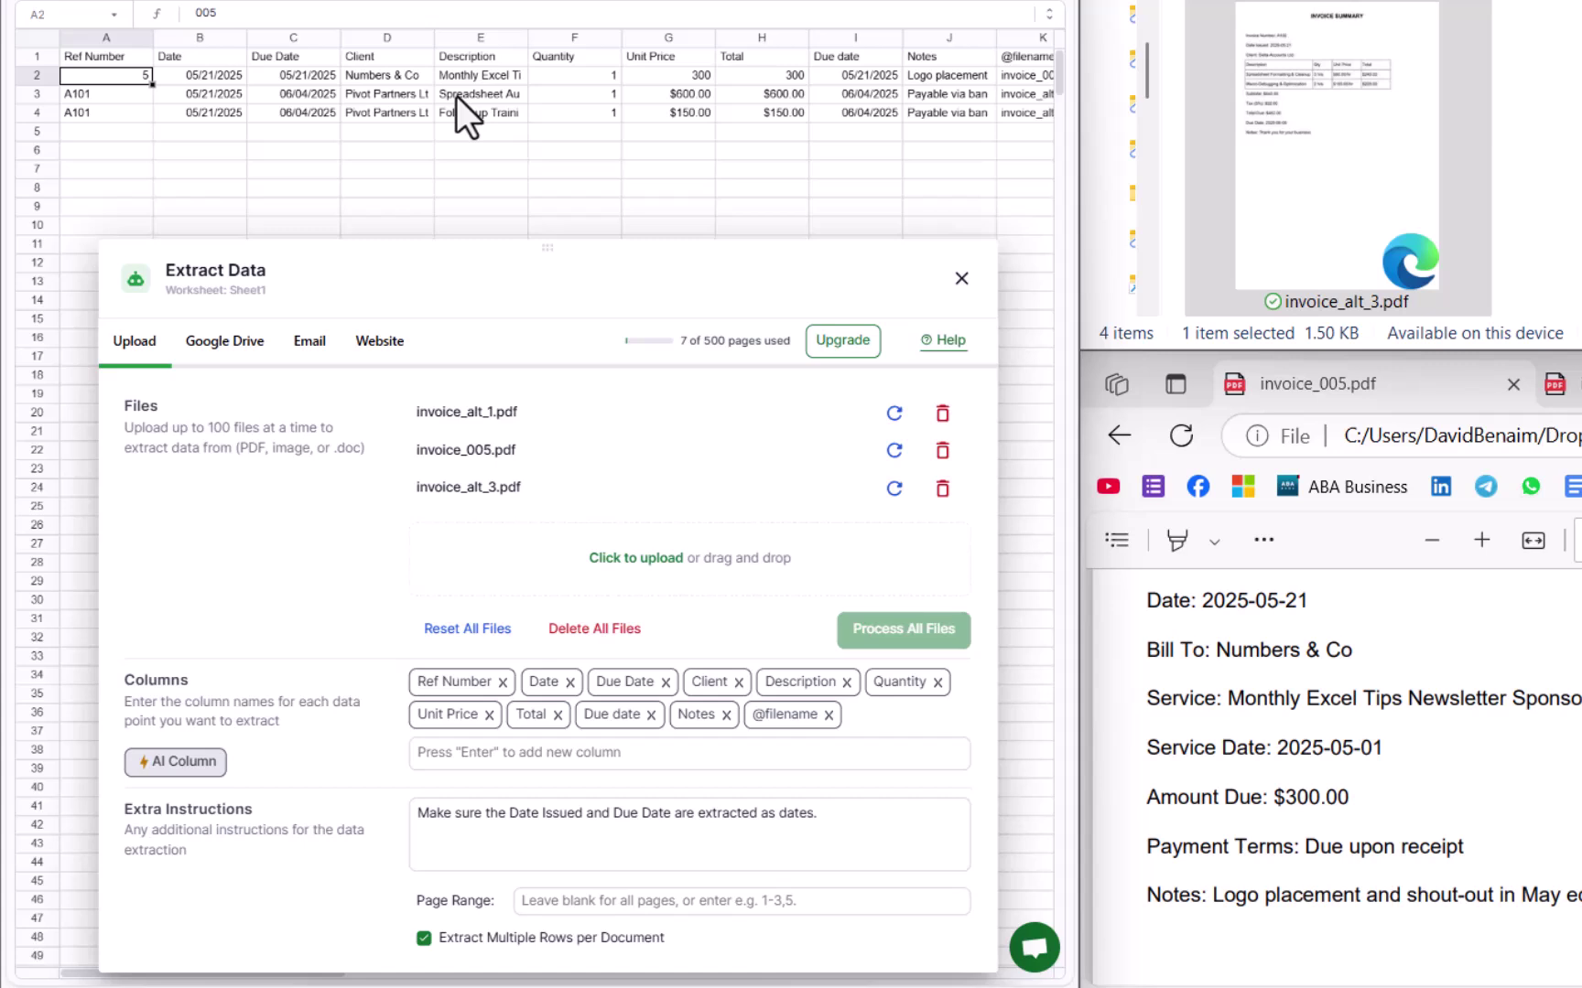
left_click(1010, 155)
left_click(893, 96)
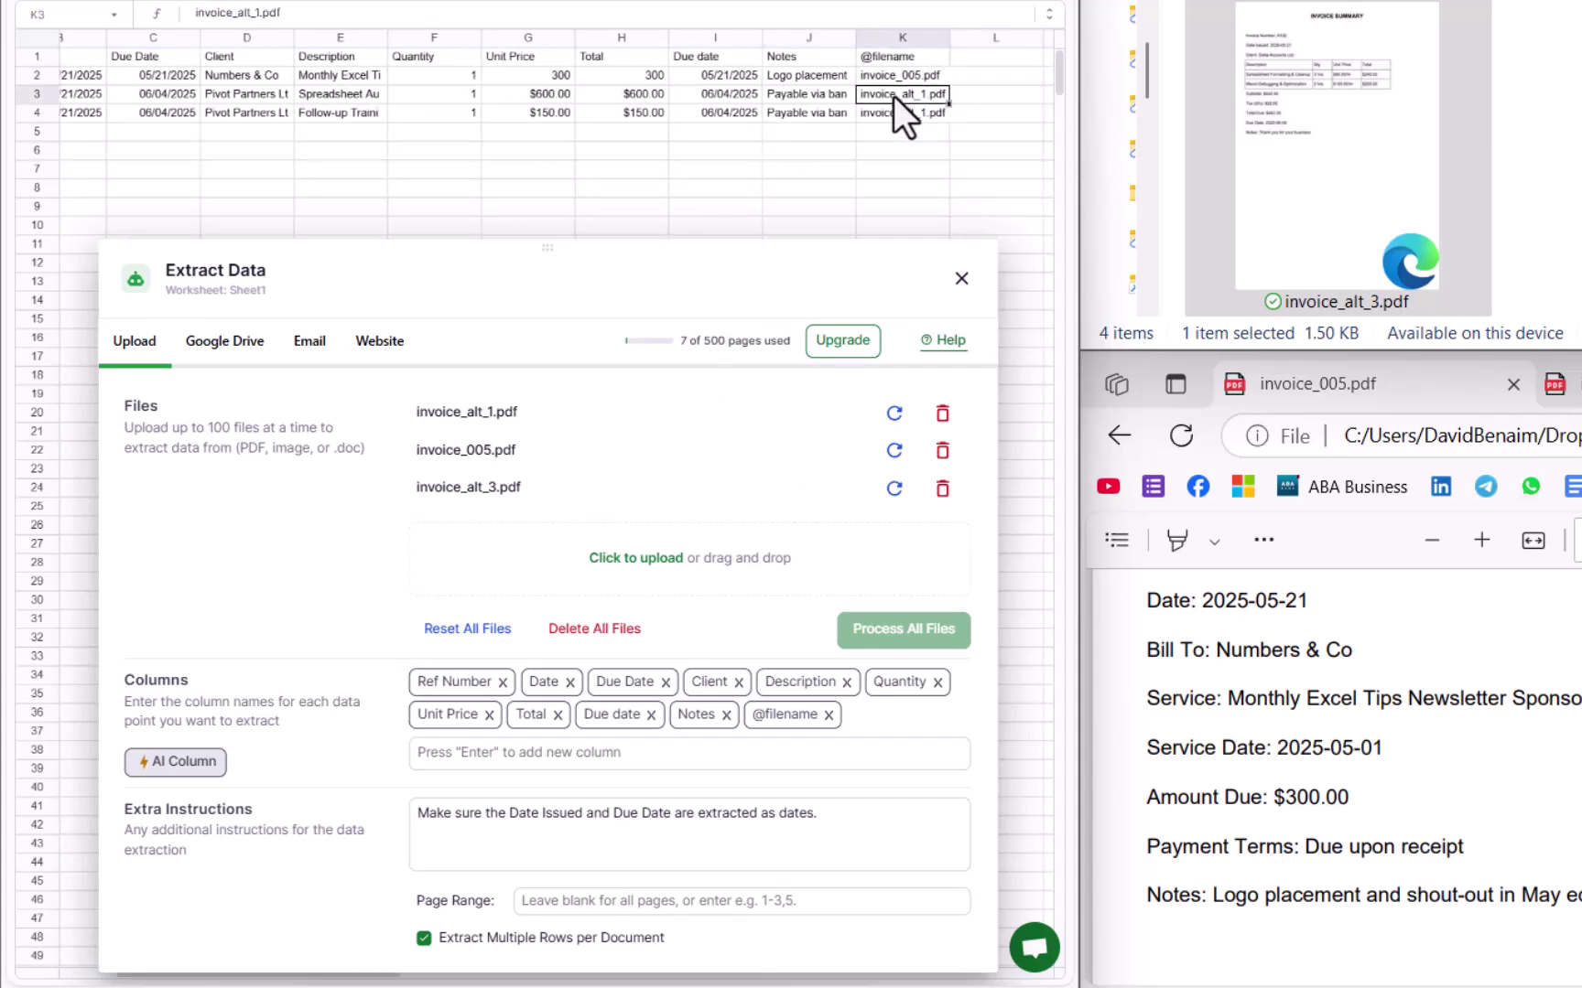
key("Up")
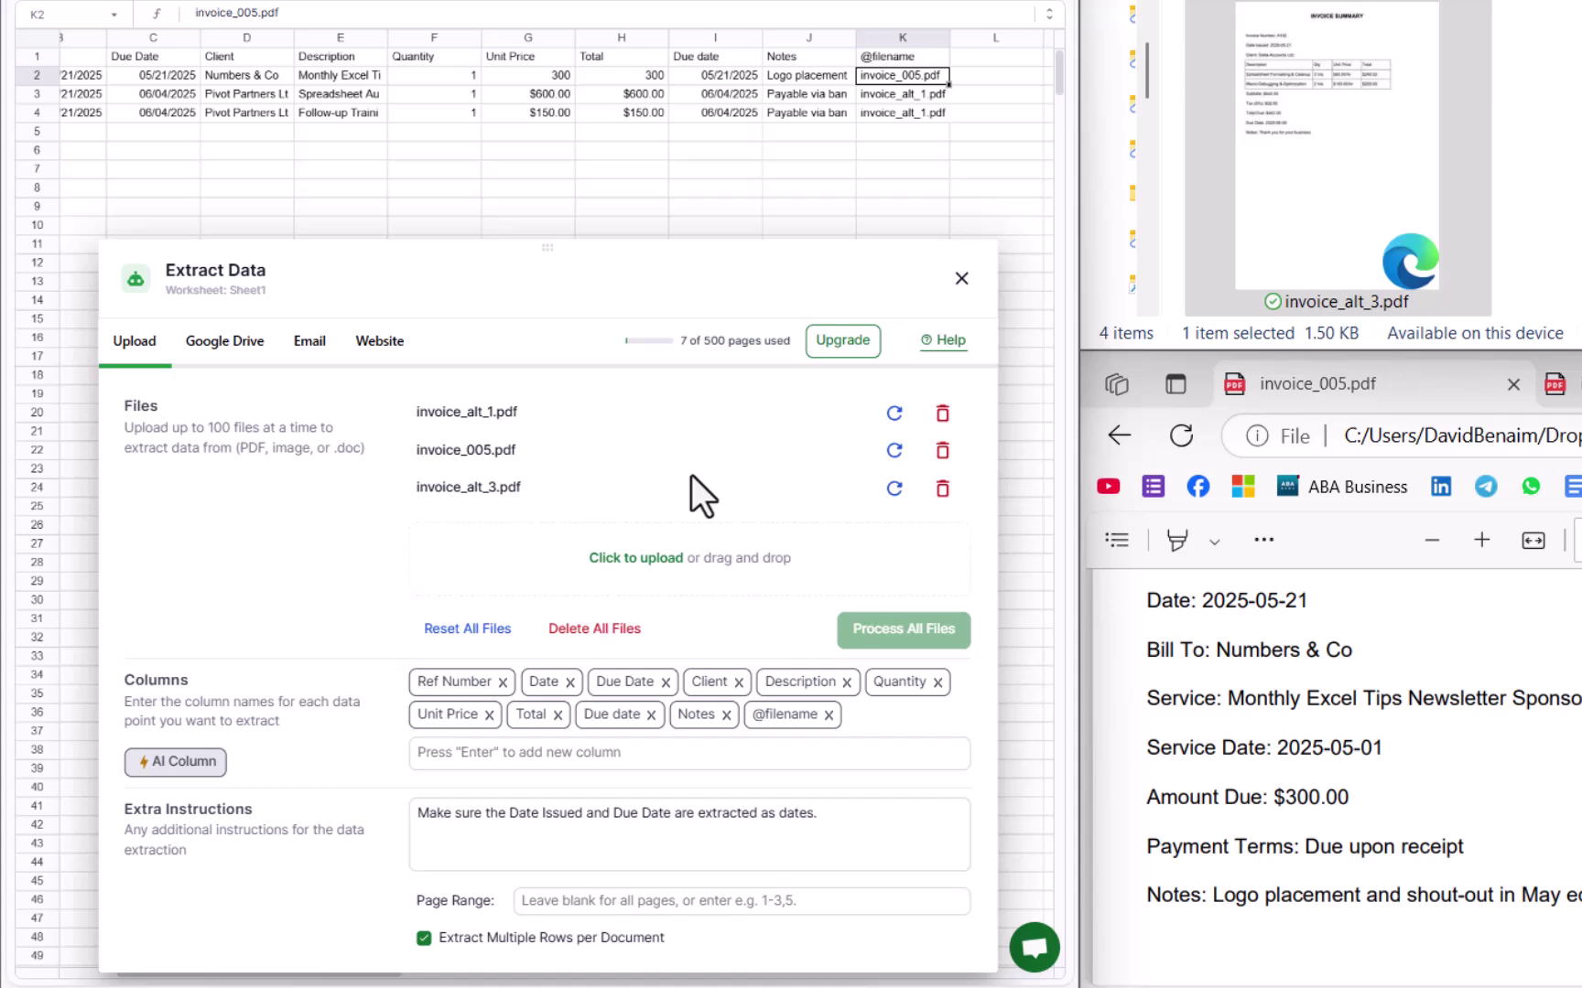
Step: Reset invoice_alt_3.pdf and start an Extra Instructions note about its Quantity values
left_click(894, 489)
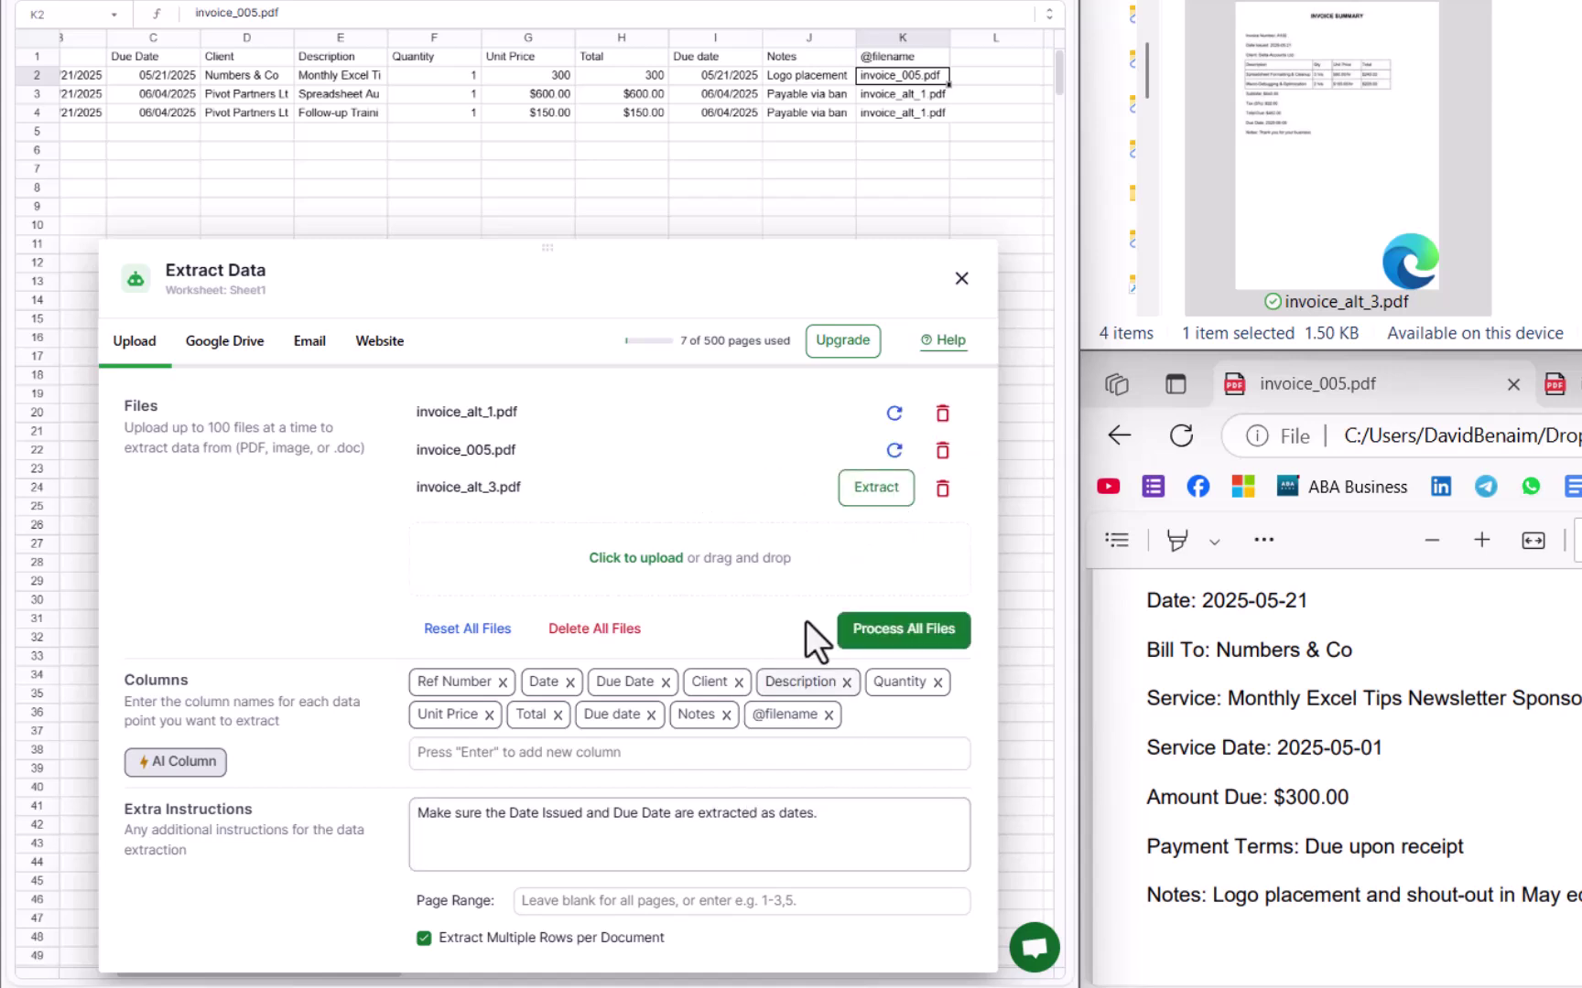
scroll(1335, 777, "down", 3)
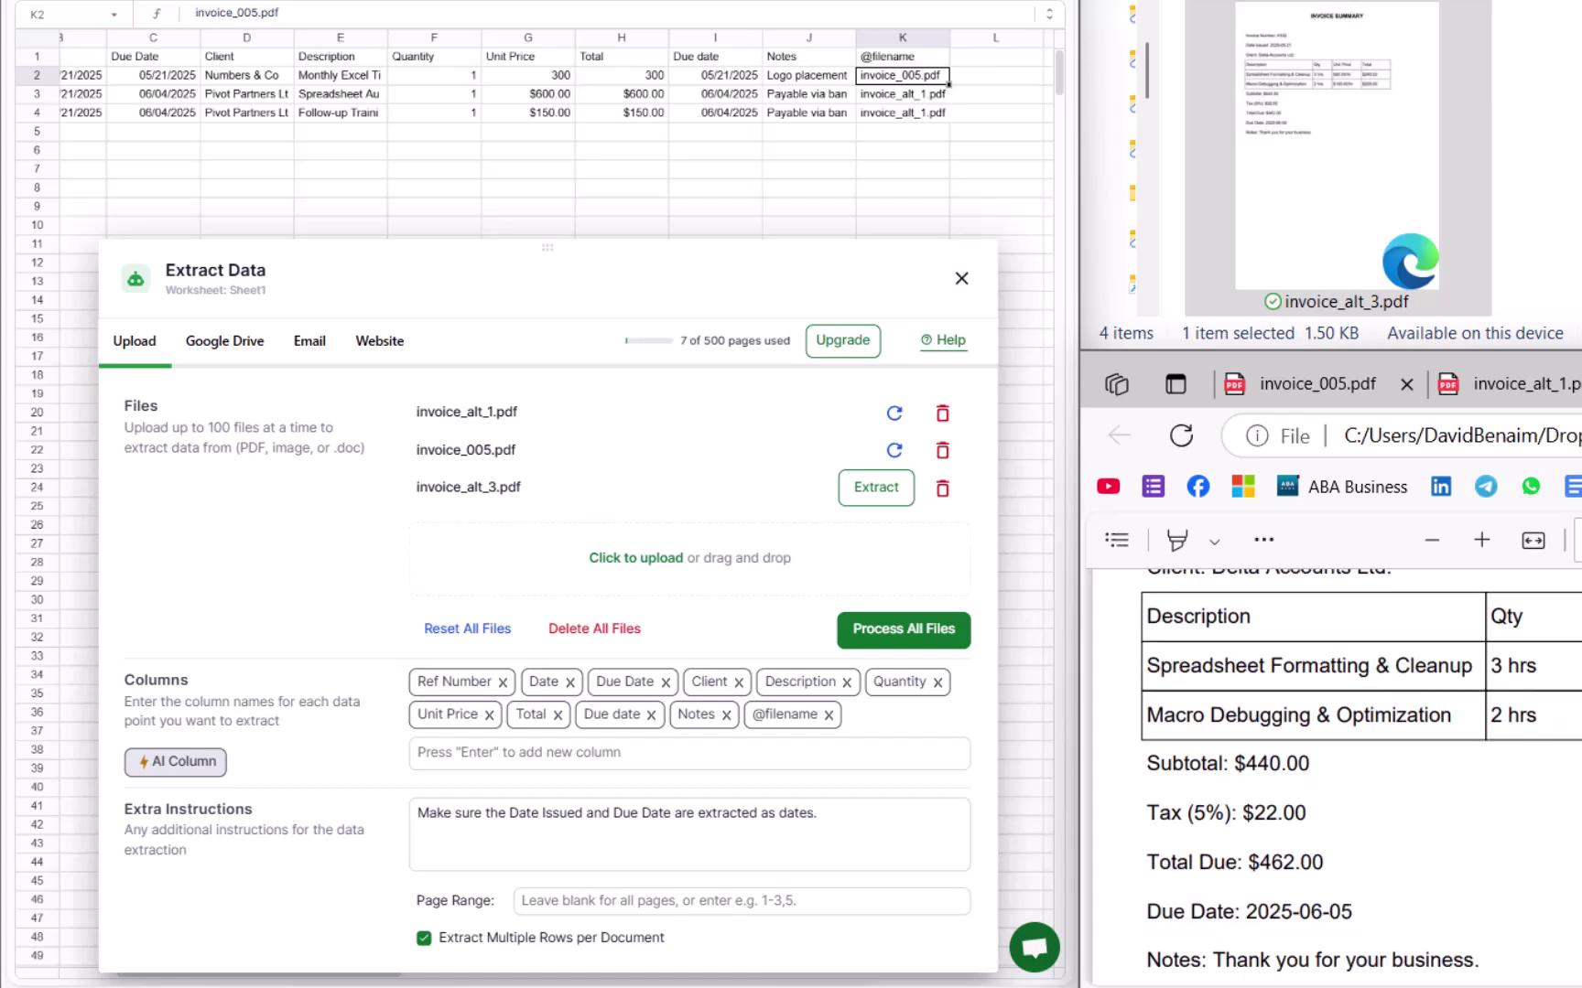
double_click(1517, 666)
left_click(858, 817)
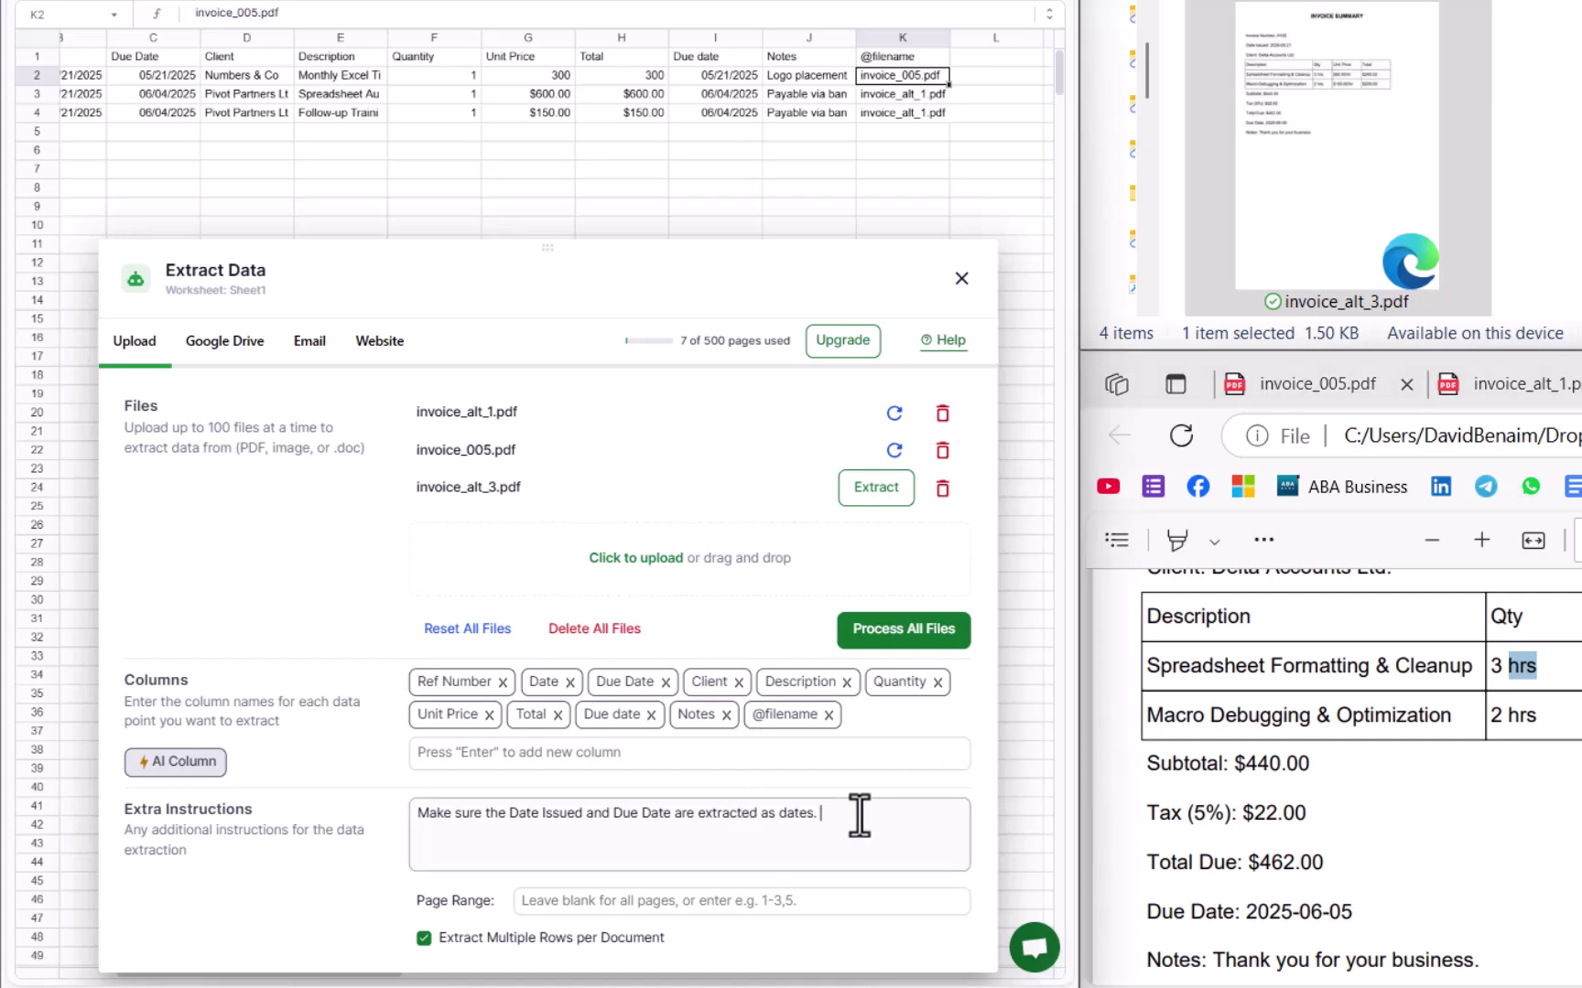
type("For Quantity, it should and")
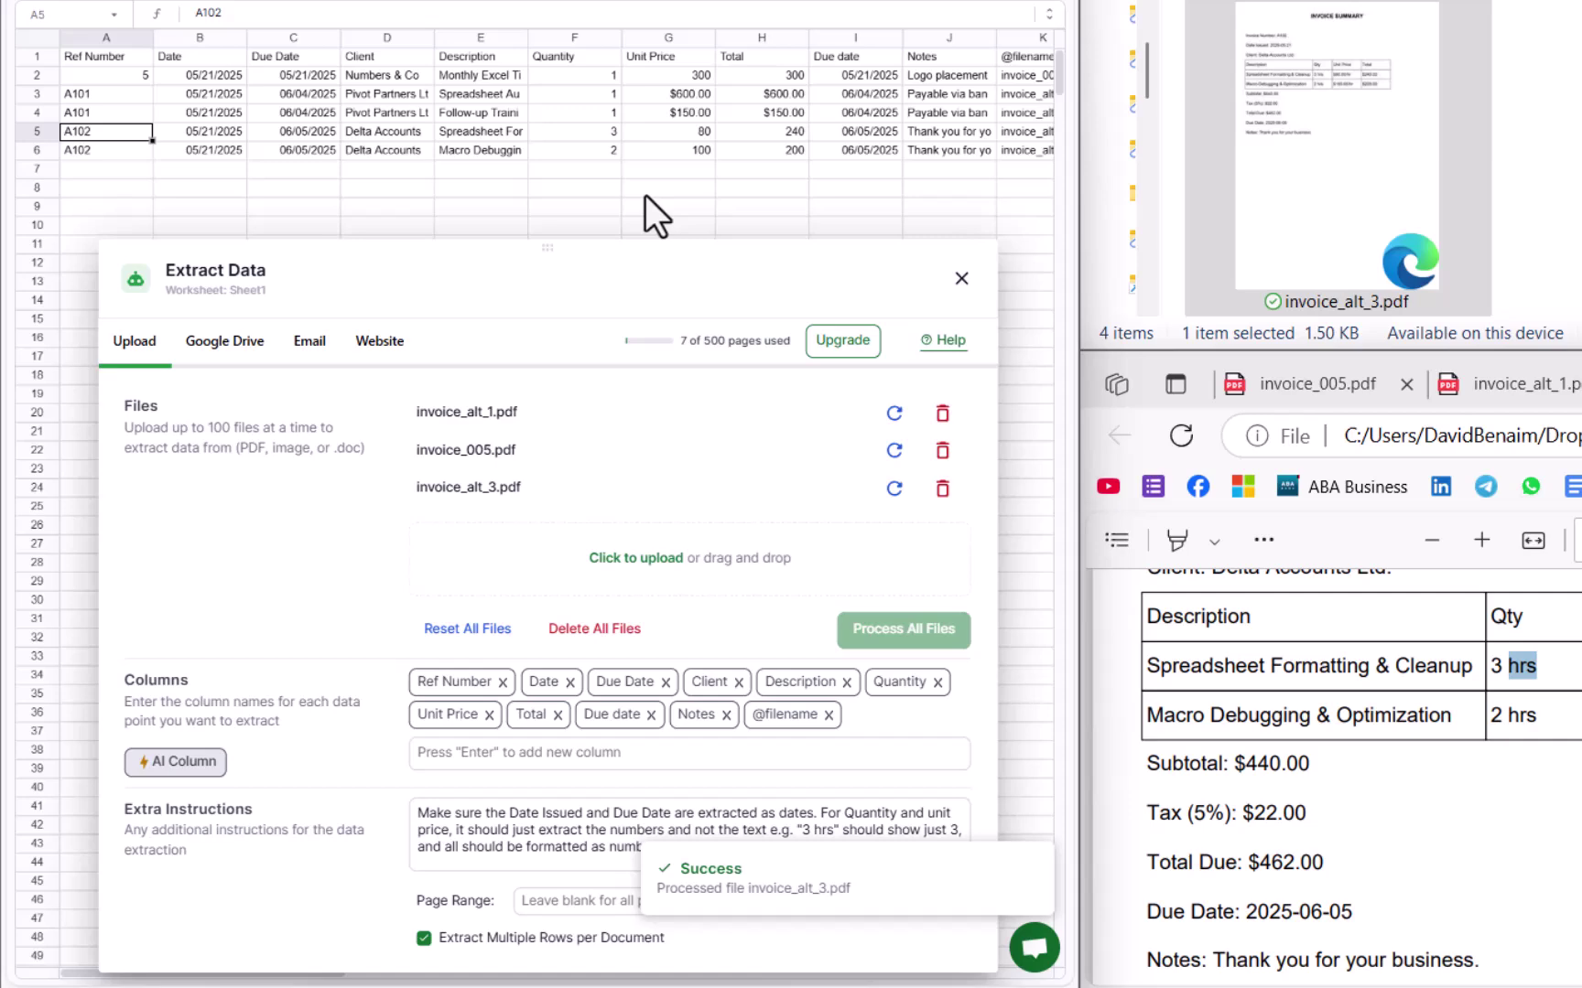
Step: Verify the new Quantity values (3, 2) and Totals (240, 200), then close the extraction panel
left_click_drag(593, 135, 593, 157)
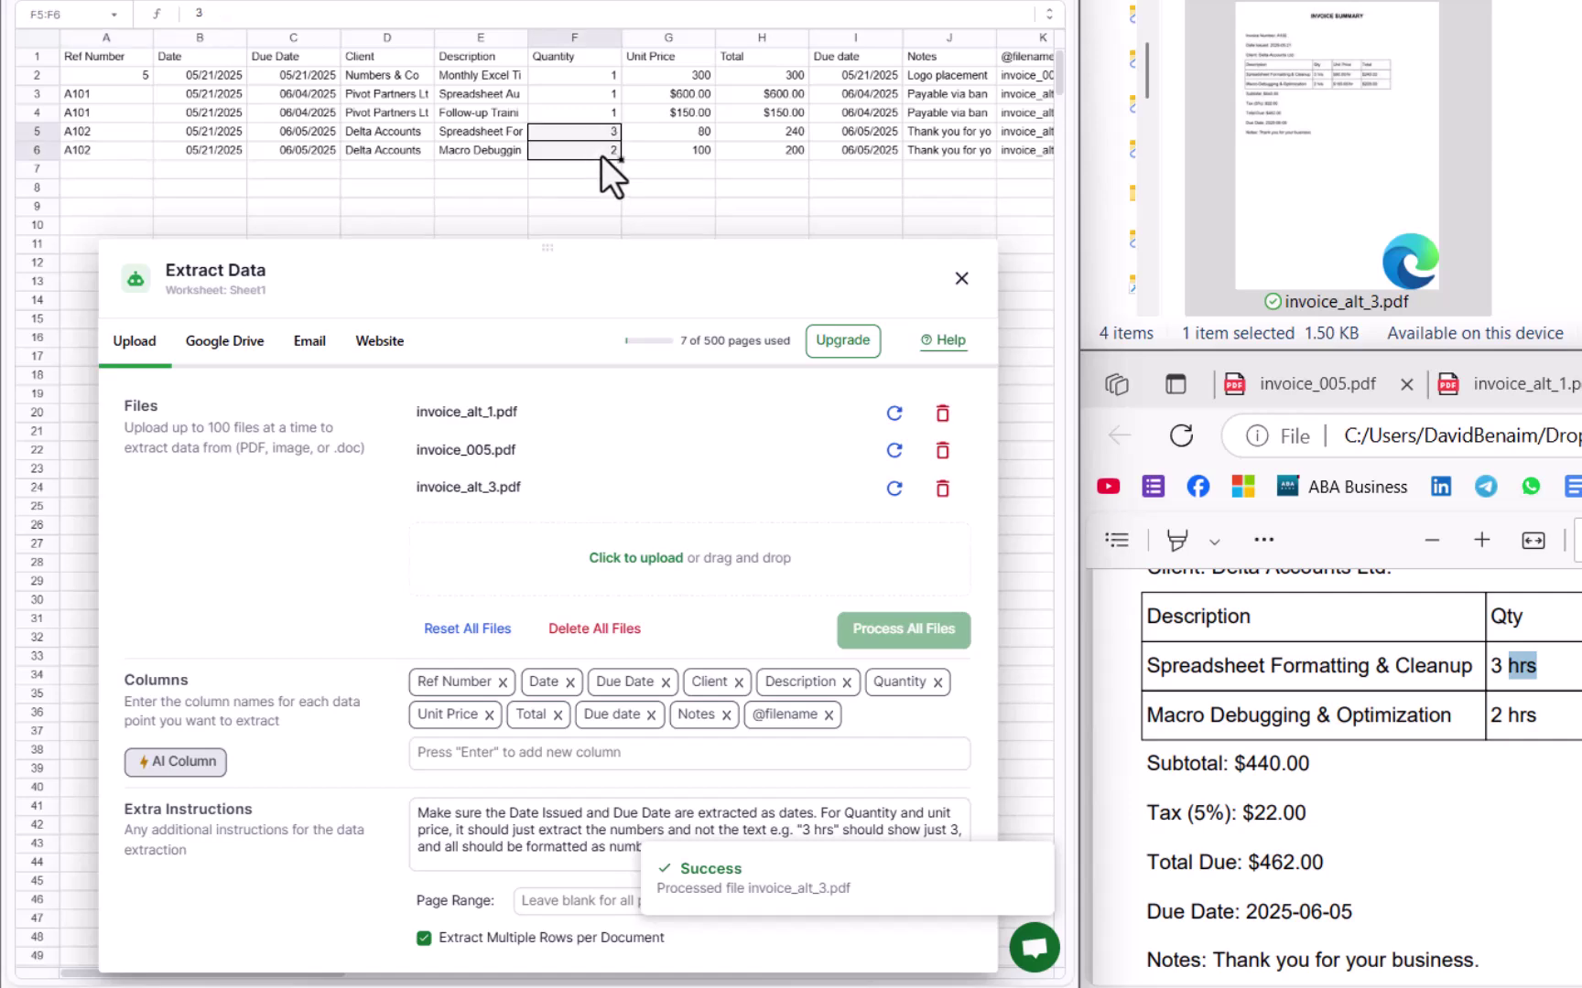
left_click_drag(766, 137, 770, 153)
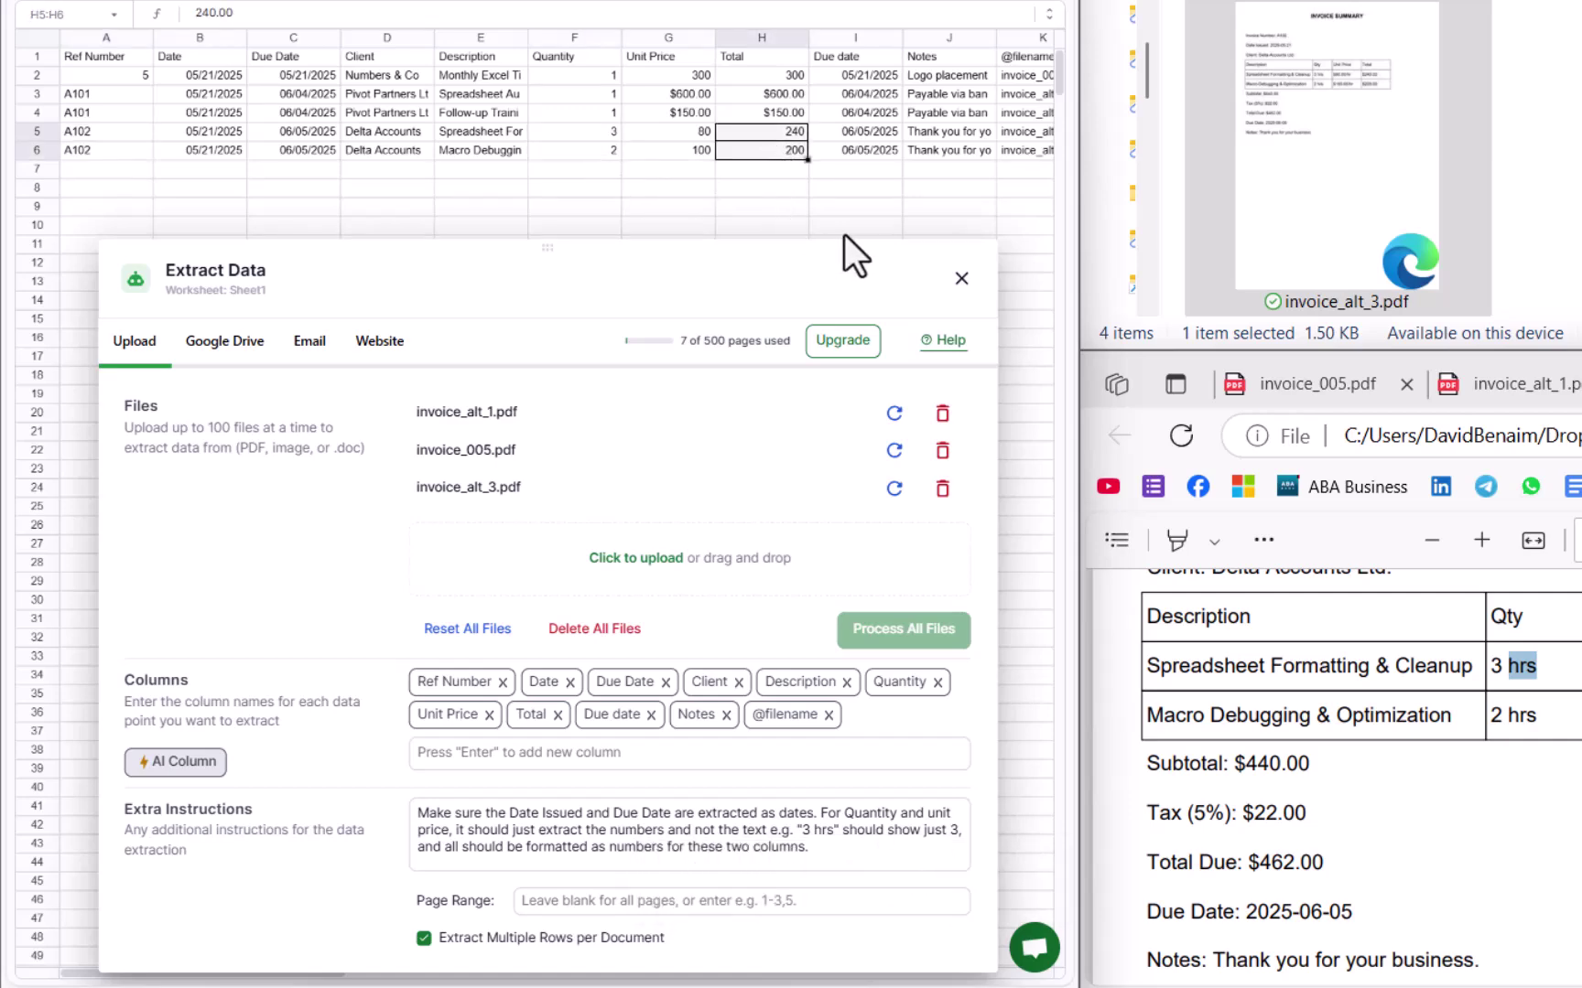
left_click(961, 279)
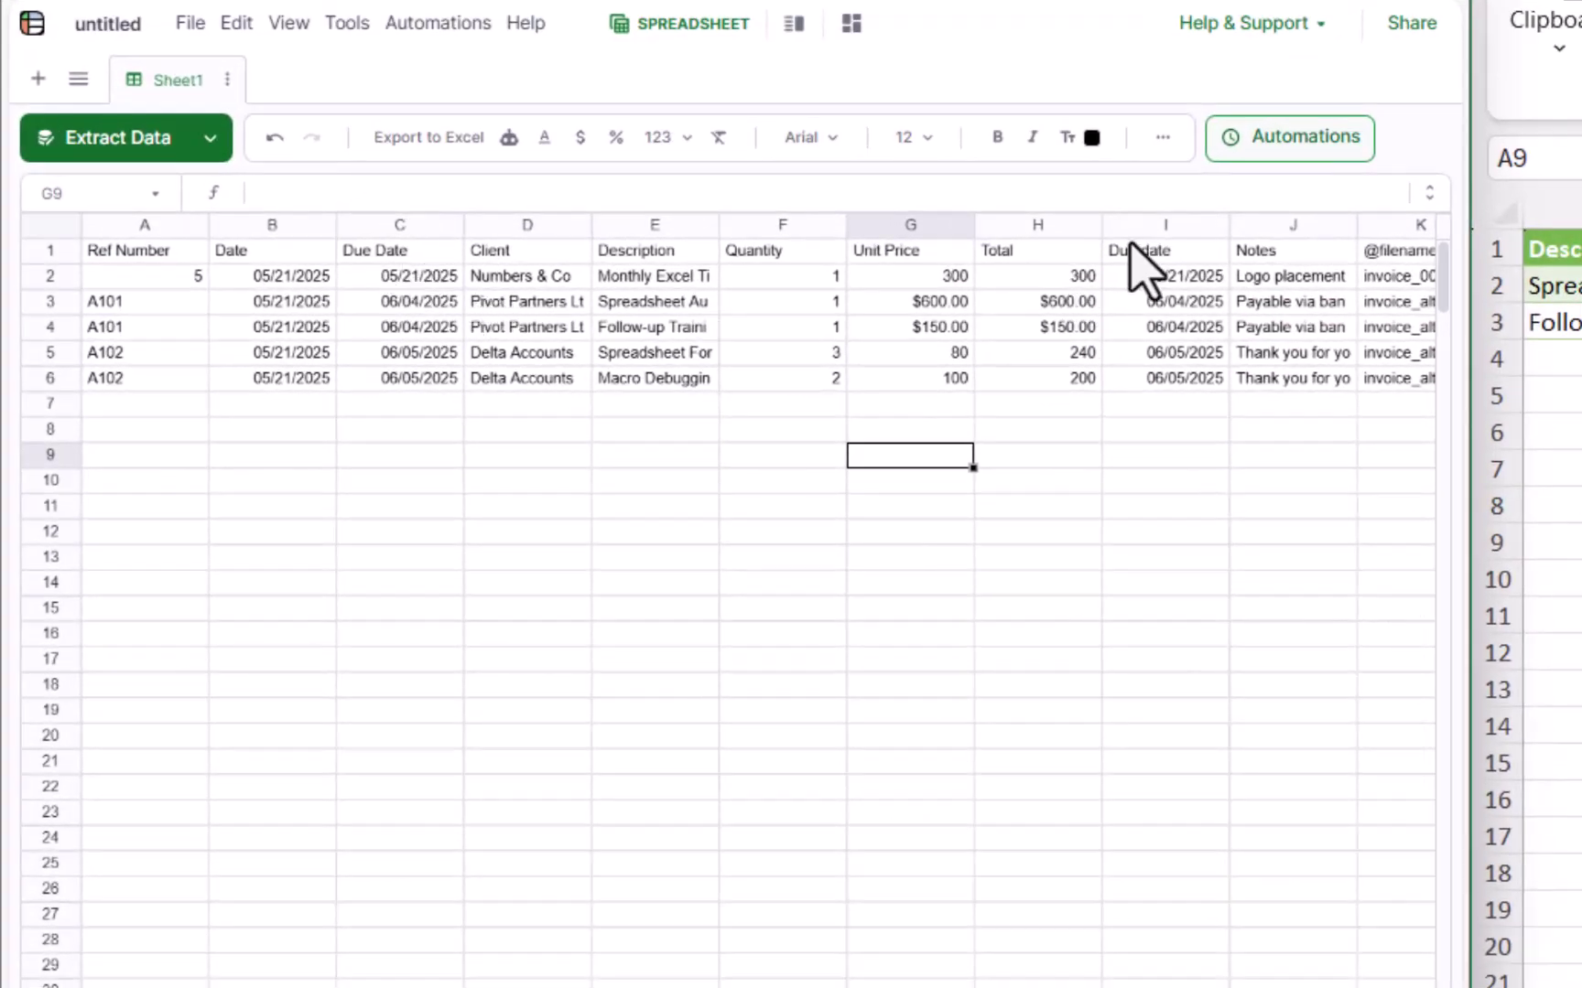
left_click(1153, 227)
right_click(1155, 245)
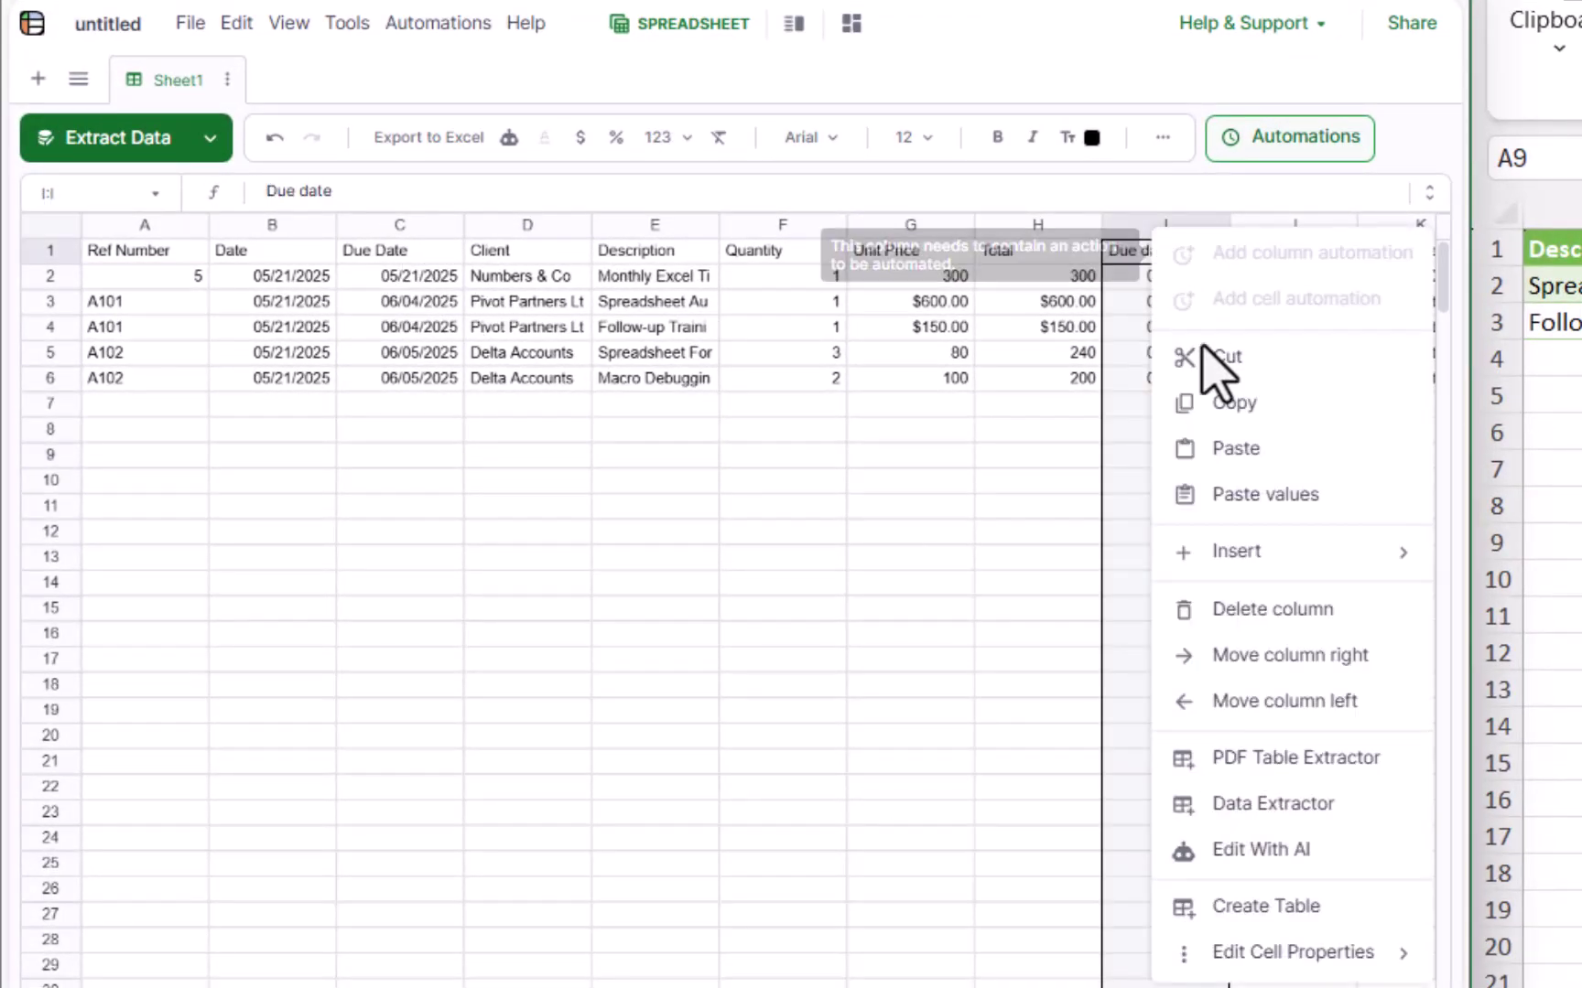
left_click(1318, 609)
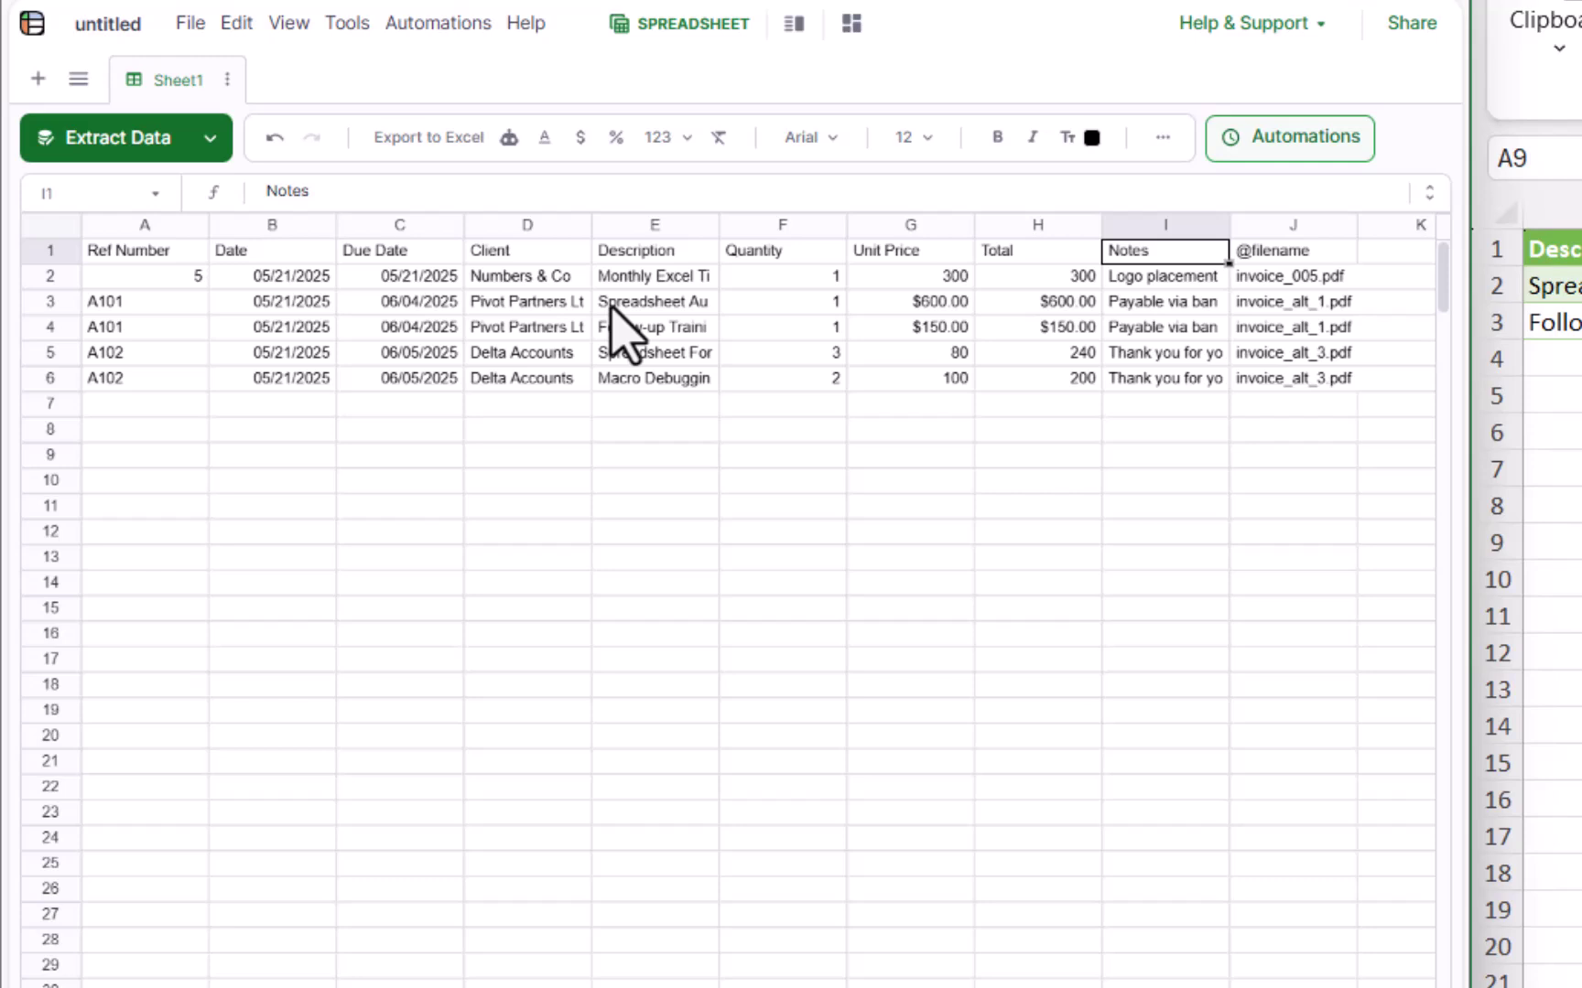
left_click(560, 306)
left_click(118, 140)
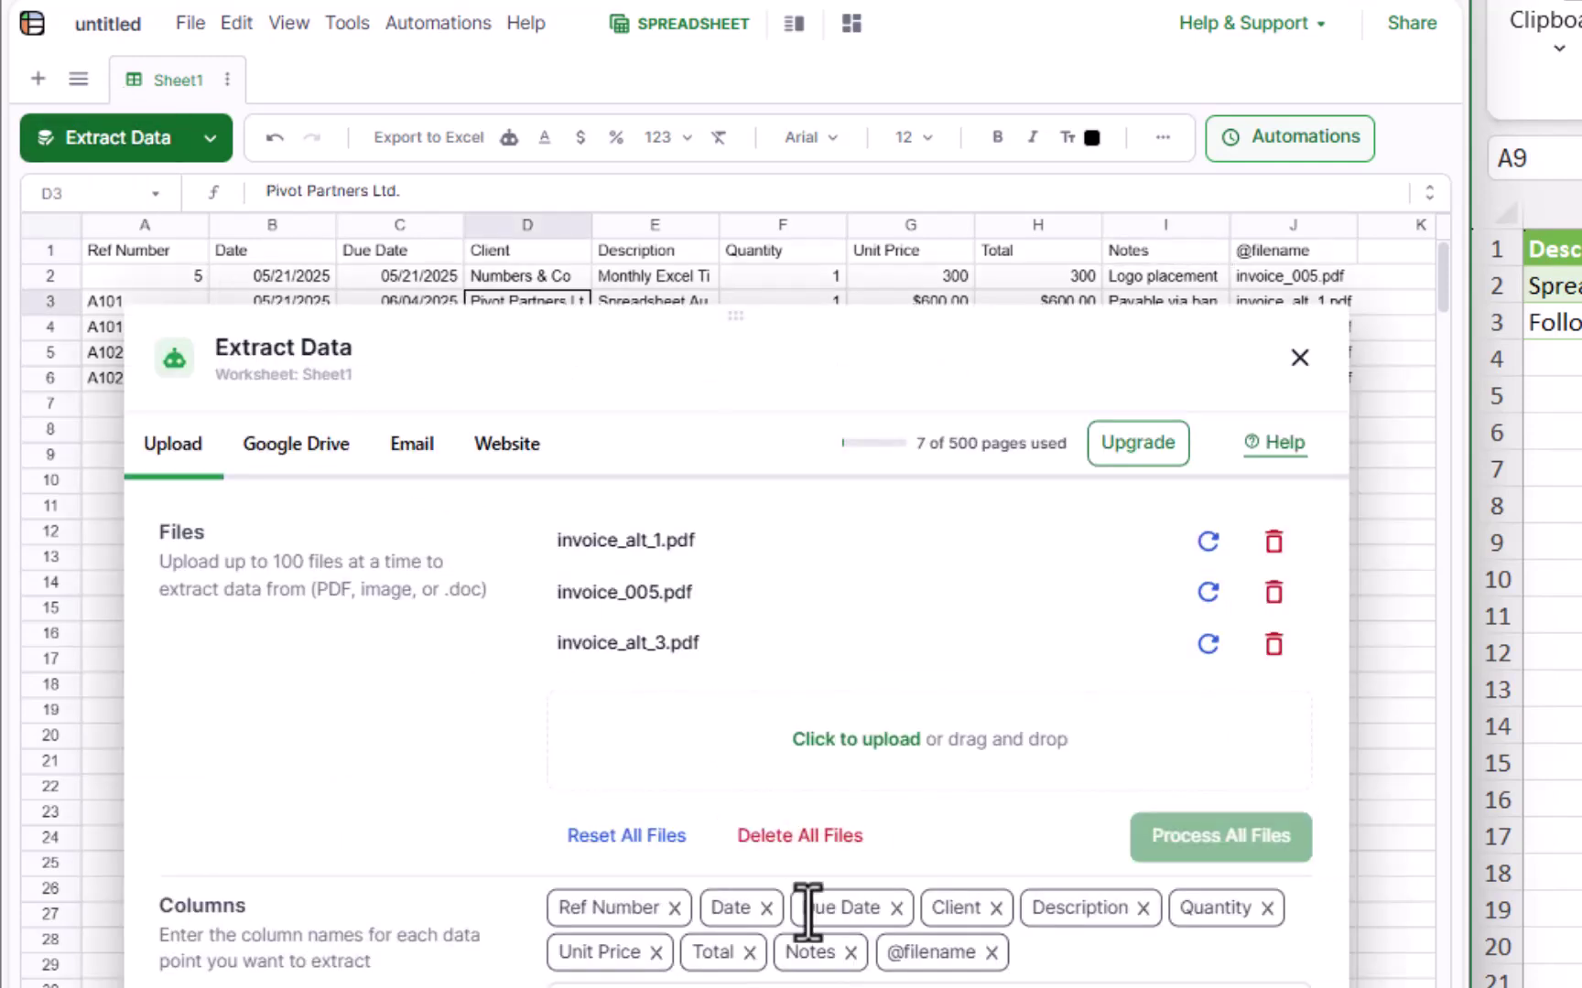
left_click(1299, 358)
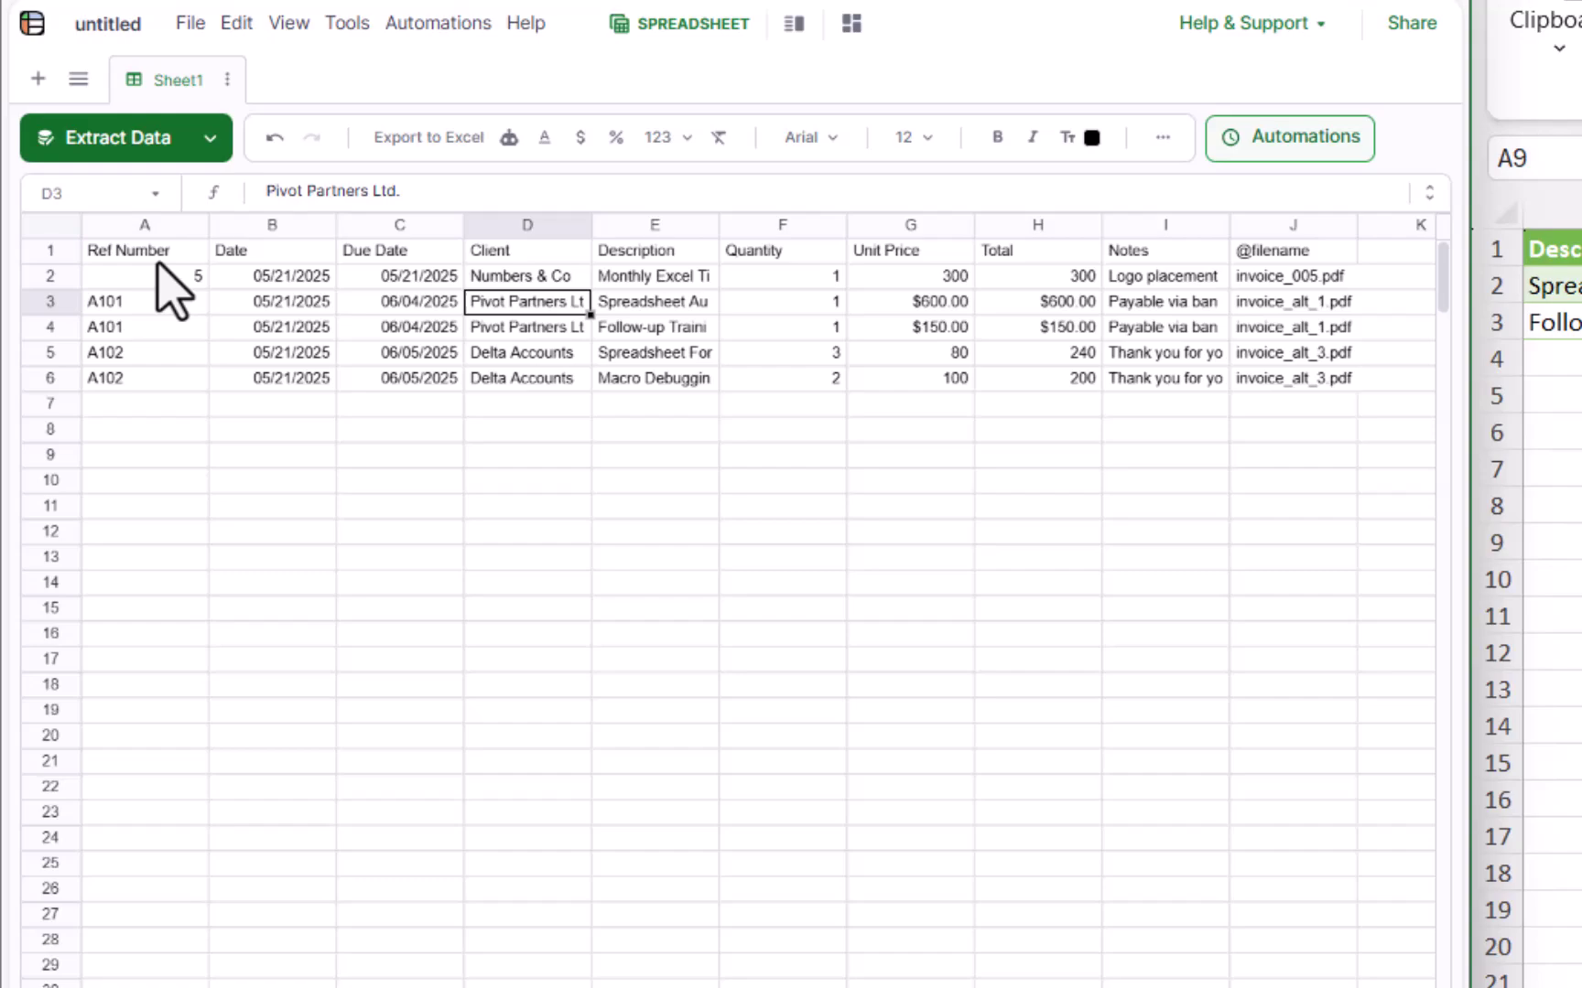
Step: Copy Lido's table A1:J6 and paste it into Excel starting at cell A9
left_click_drag(158, 261, 1299, 399)
right_click(1190, 350)
left_click(993, 519)
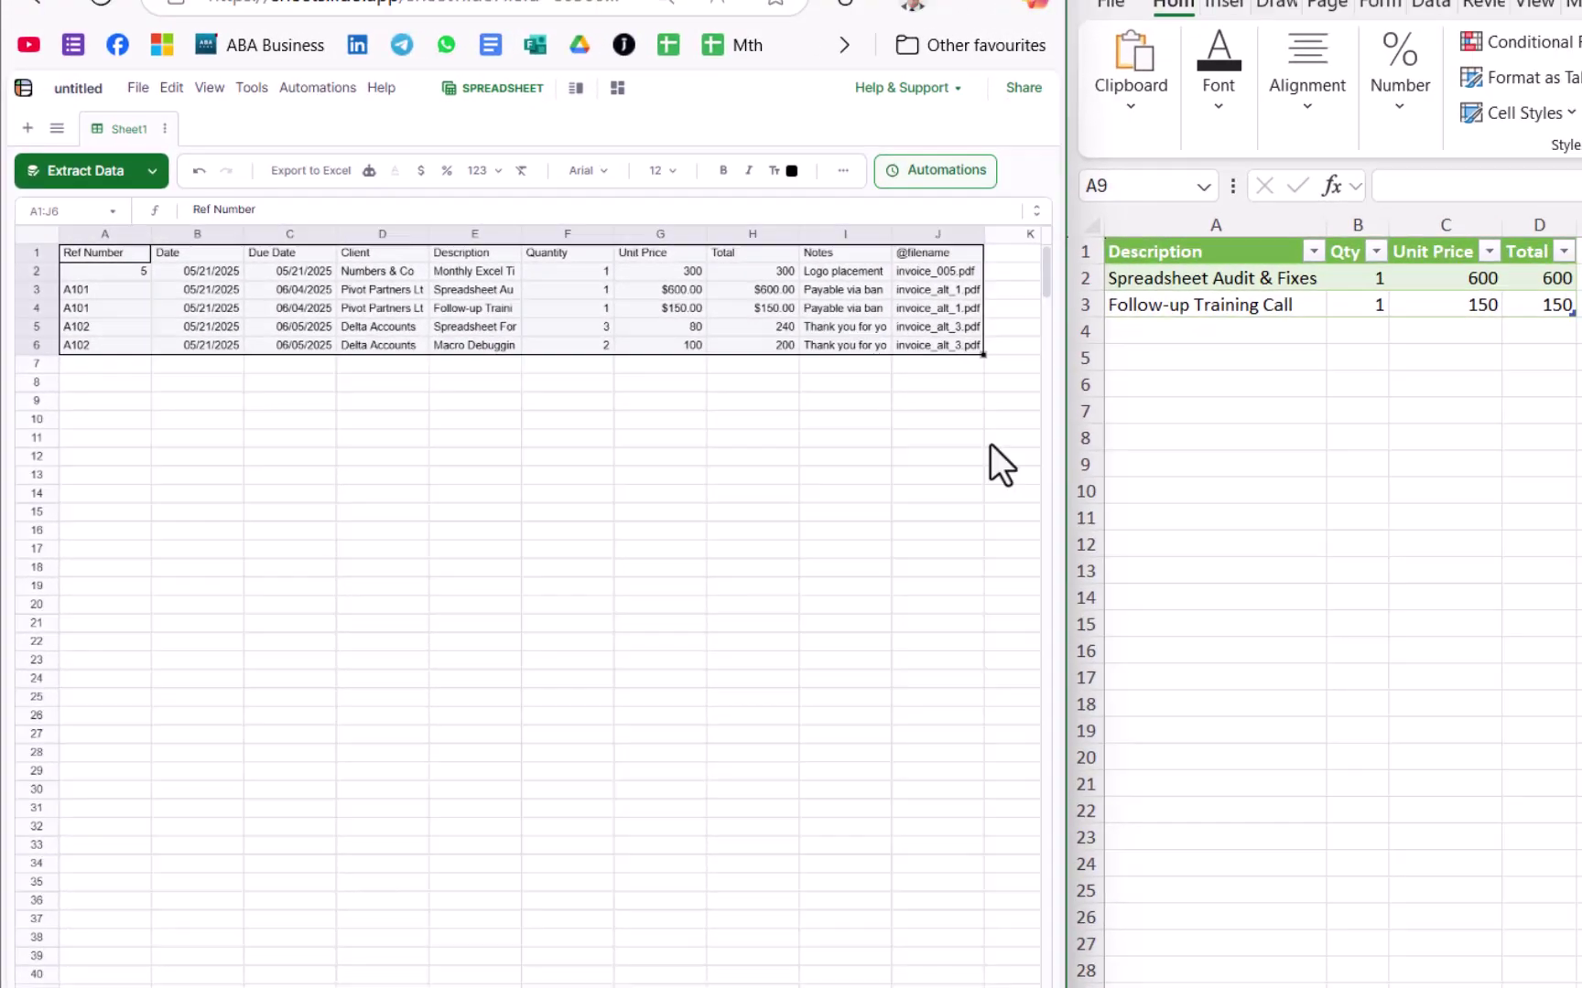
right_click(913, 413)
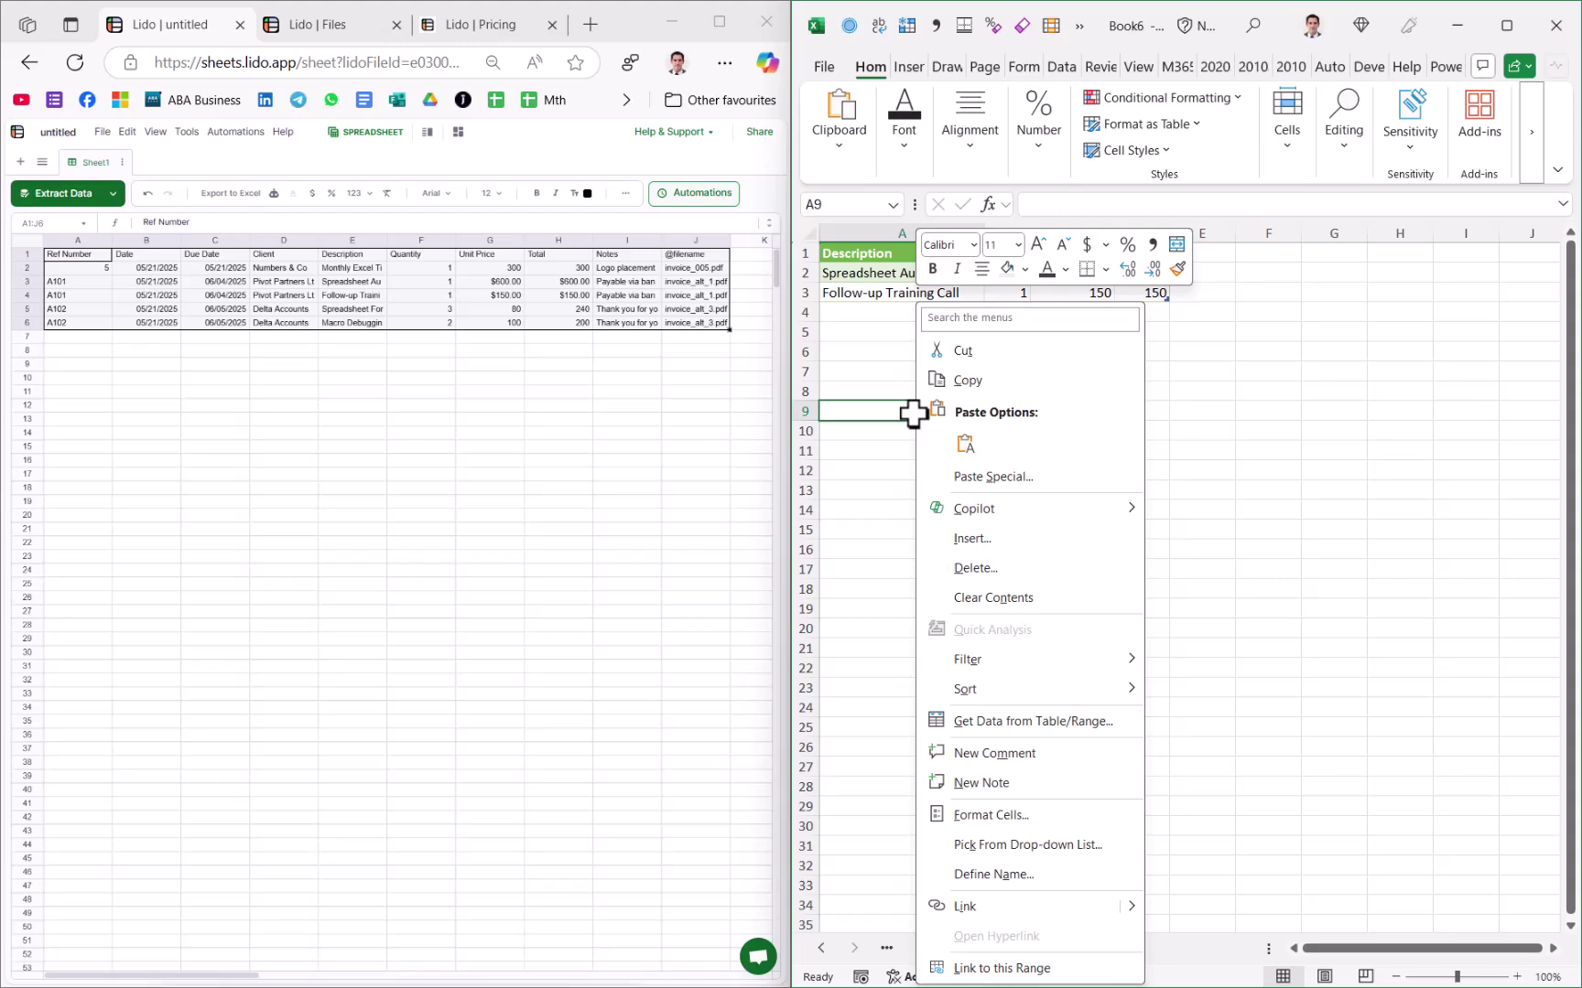
left_click(964, 444)
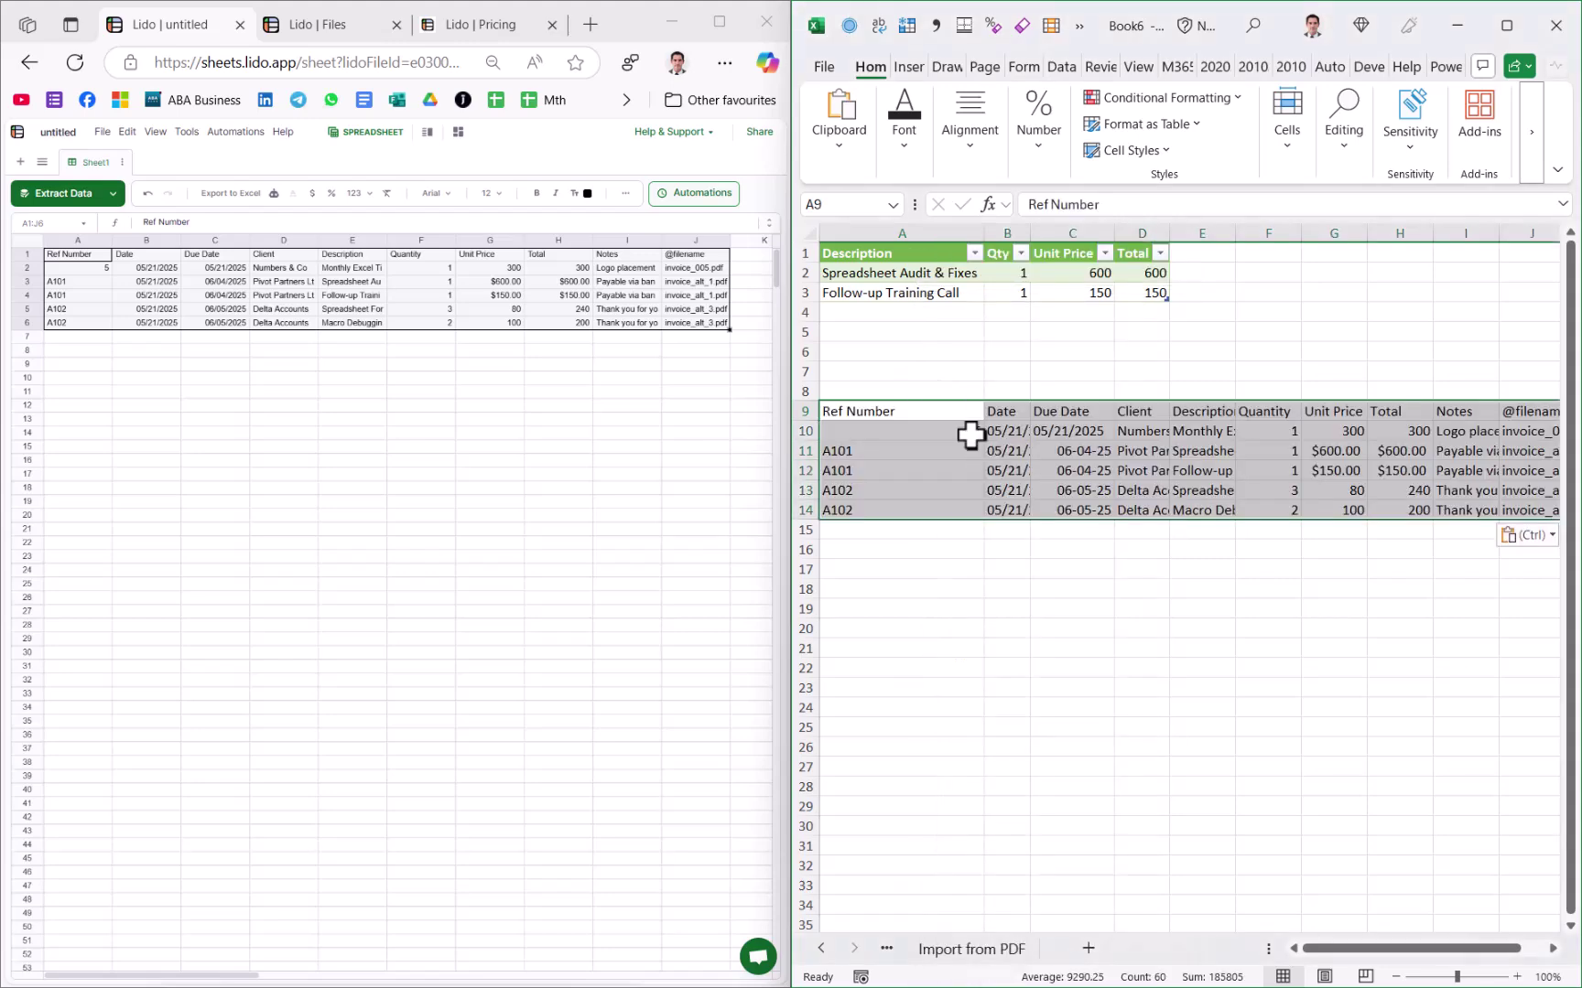
left_click(946, 586)
Step: Download the Lido sheet as an Excel file and select the pasted Due Date values in Excel
left_click(231, 193)
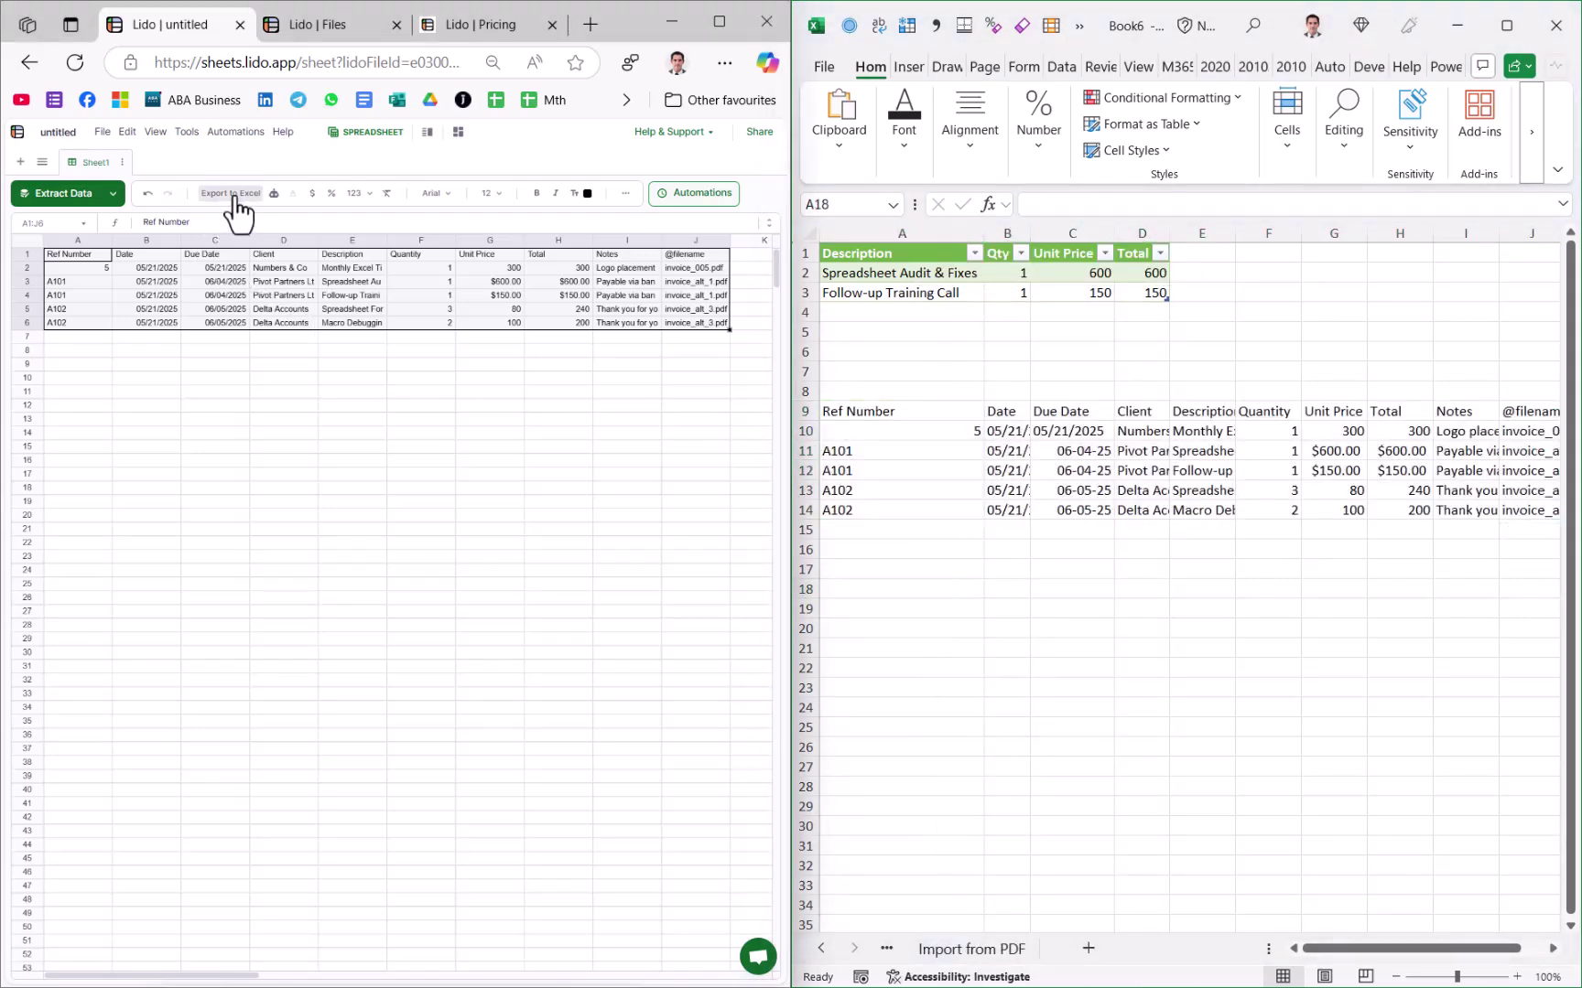
left_click(653, 394)
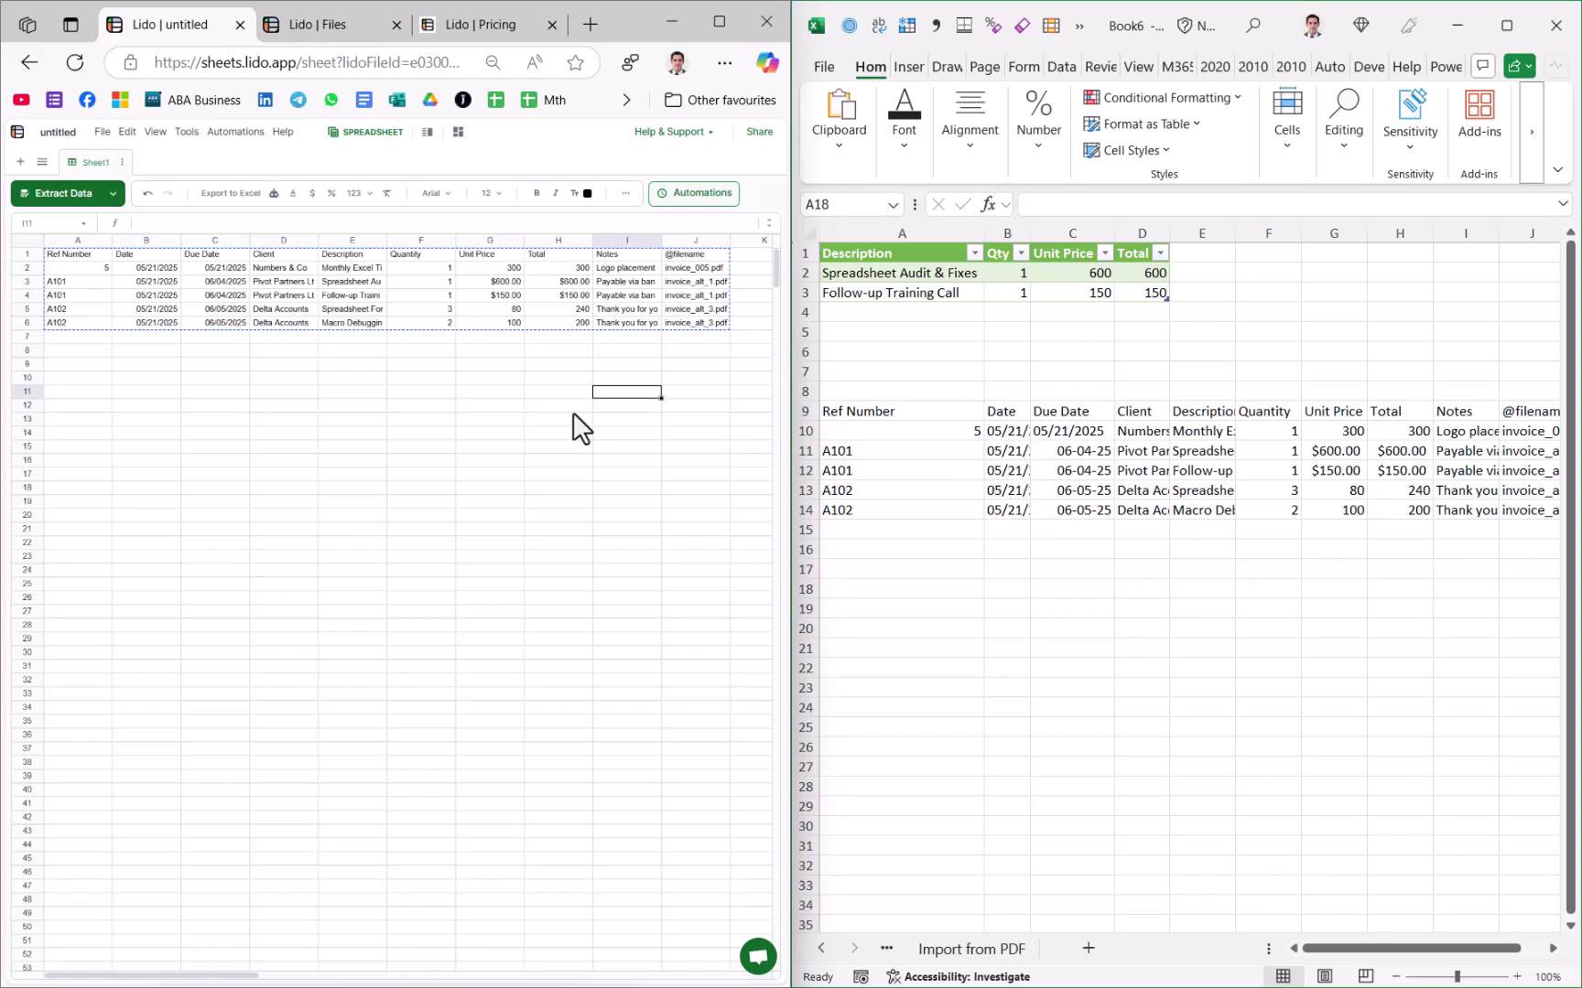
left_click(341, 394)
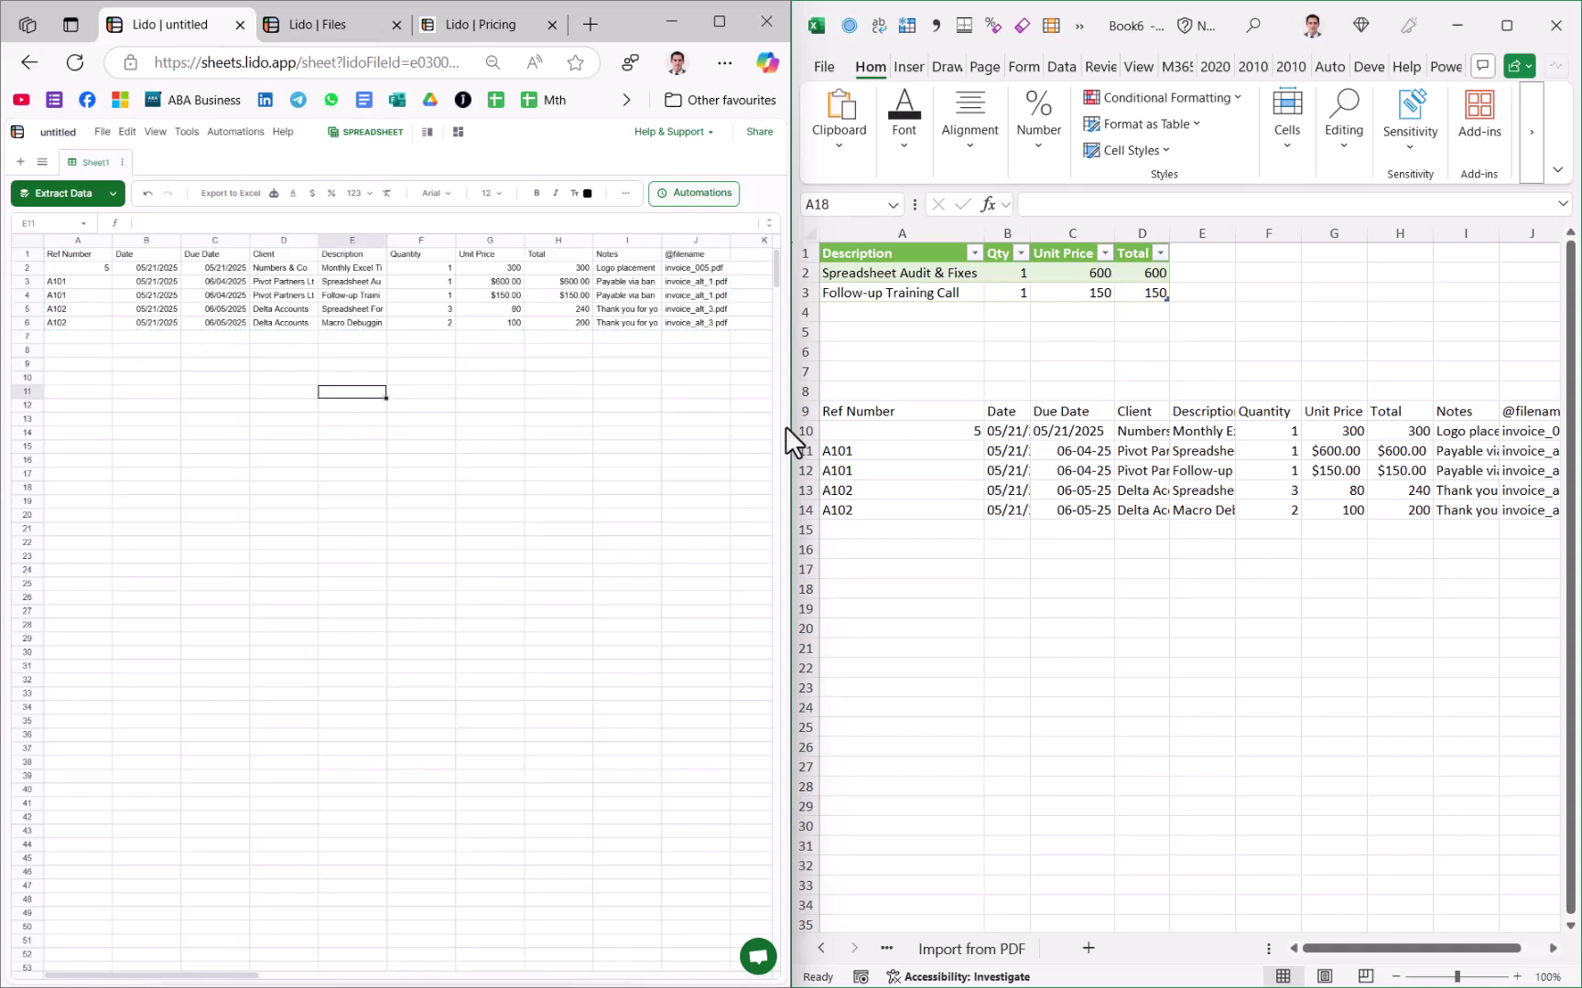
left_click_drag(1071, 510, 1083, 433)
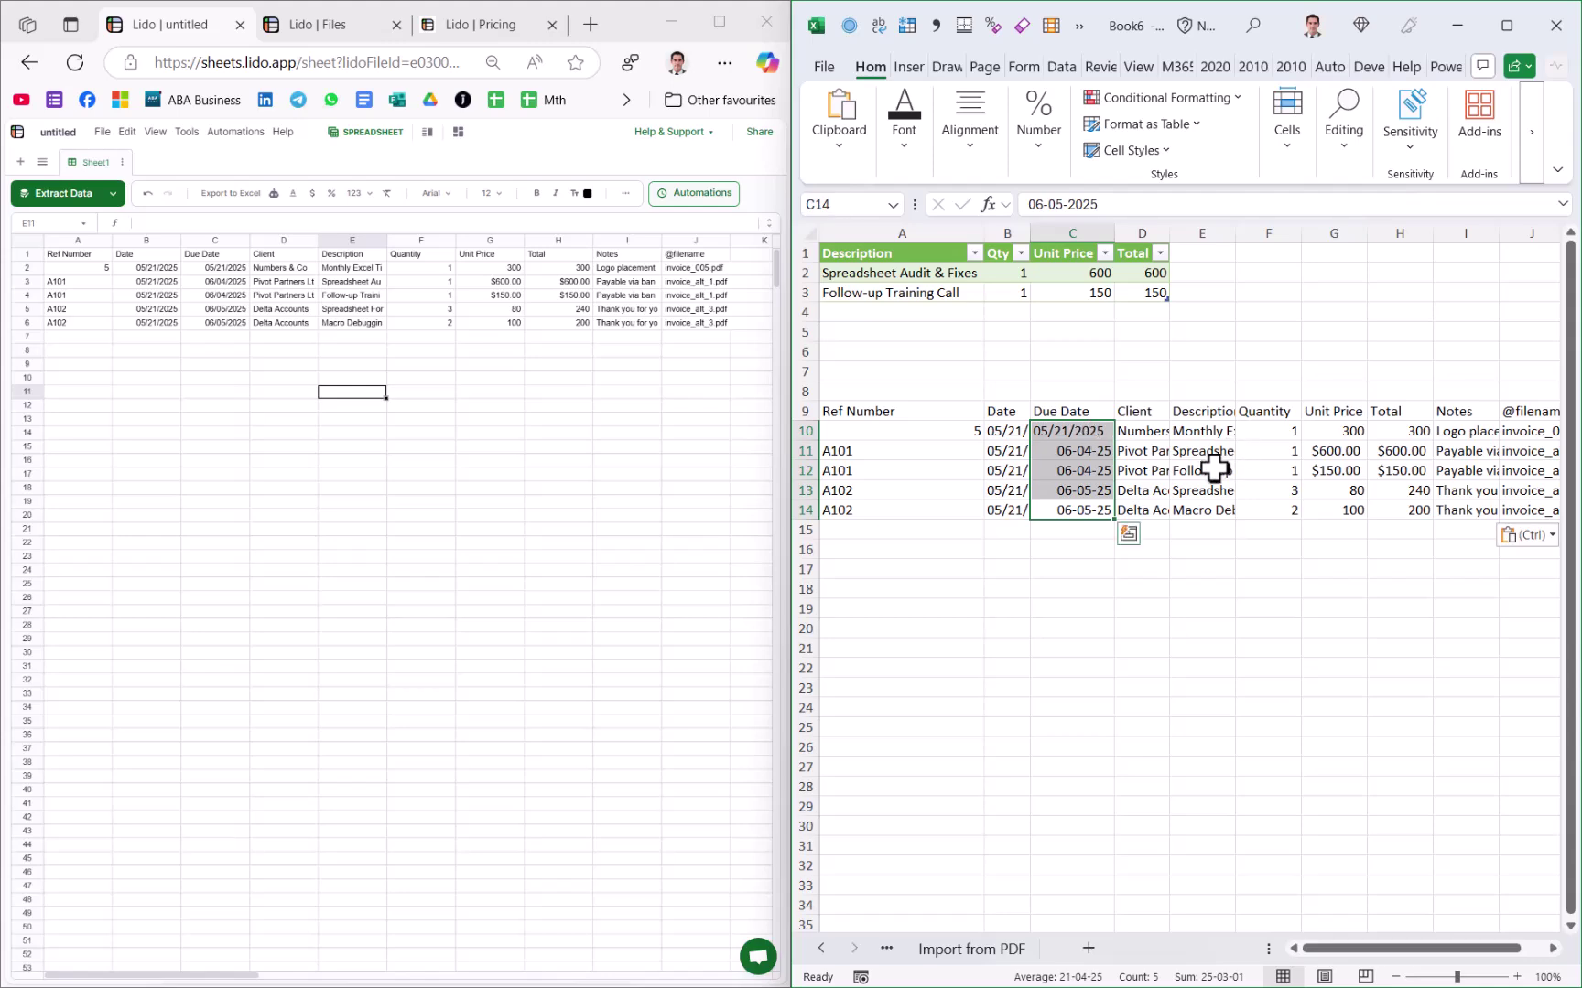
Step: Convert the Due Date text to real dates with Text to Columns using MDY order
left_click(1516, 22)
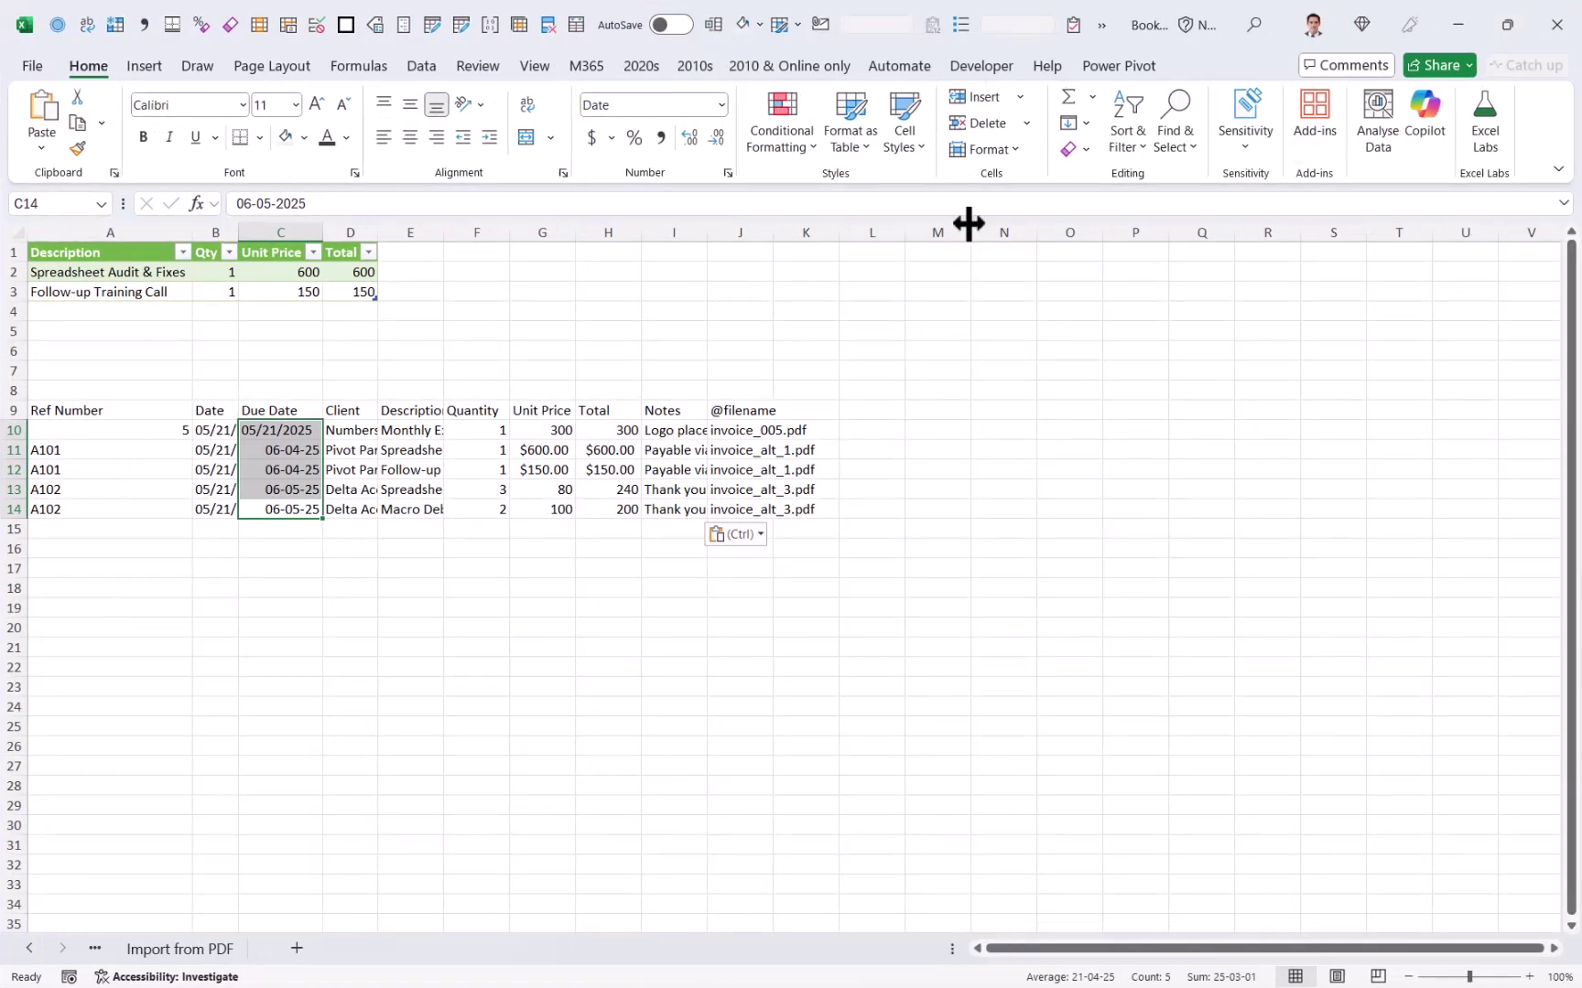
left_click(423, 68)
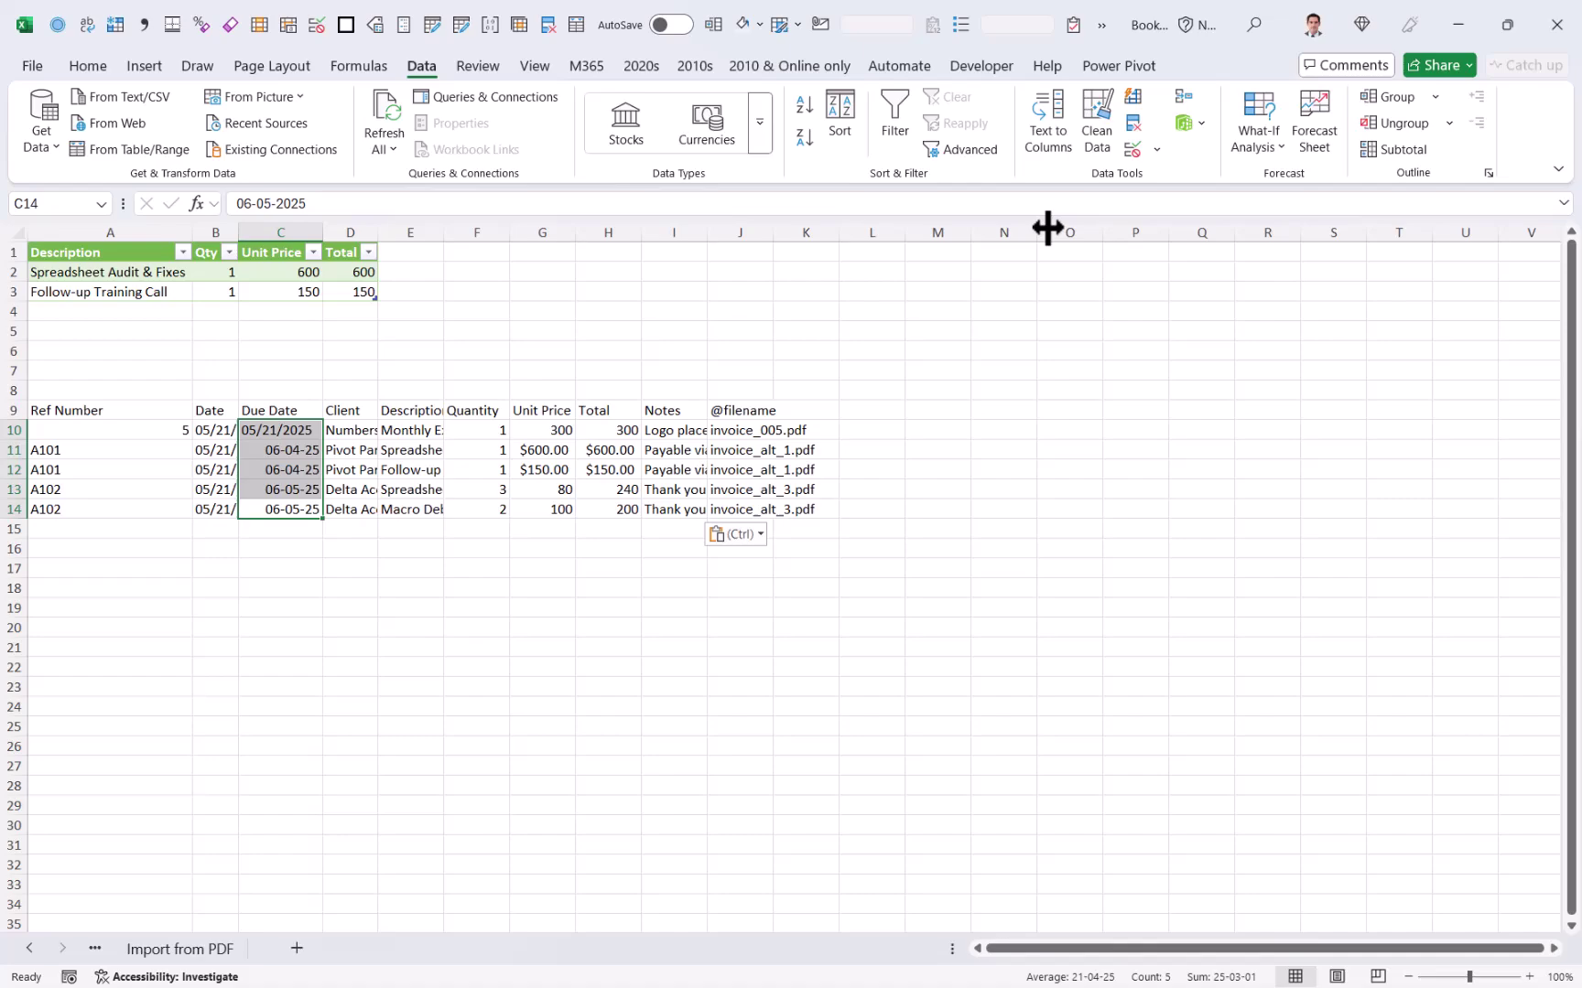
left_click(1048, 124)
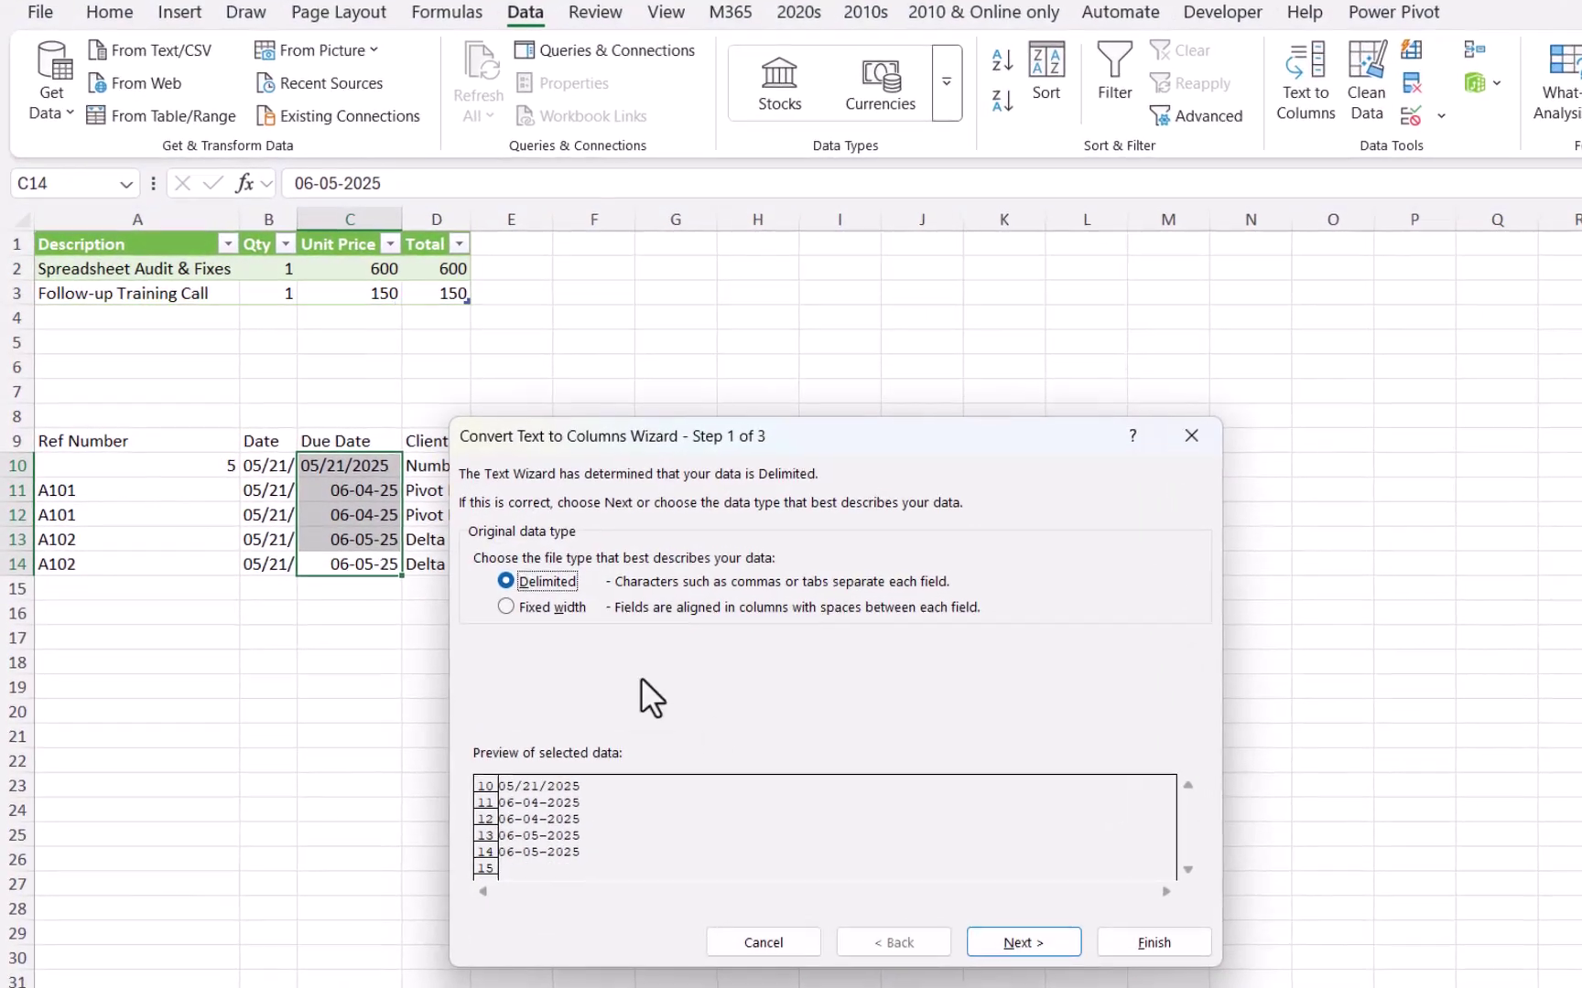
left_click(1021, 943)
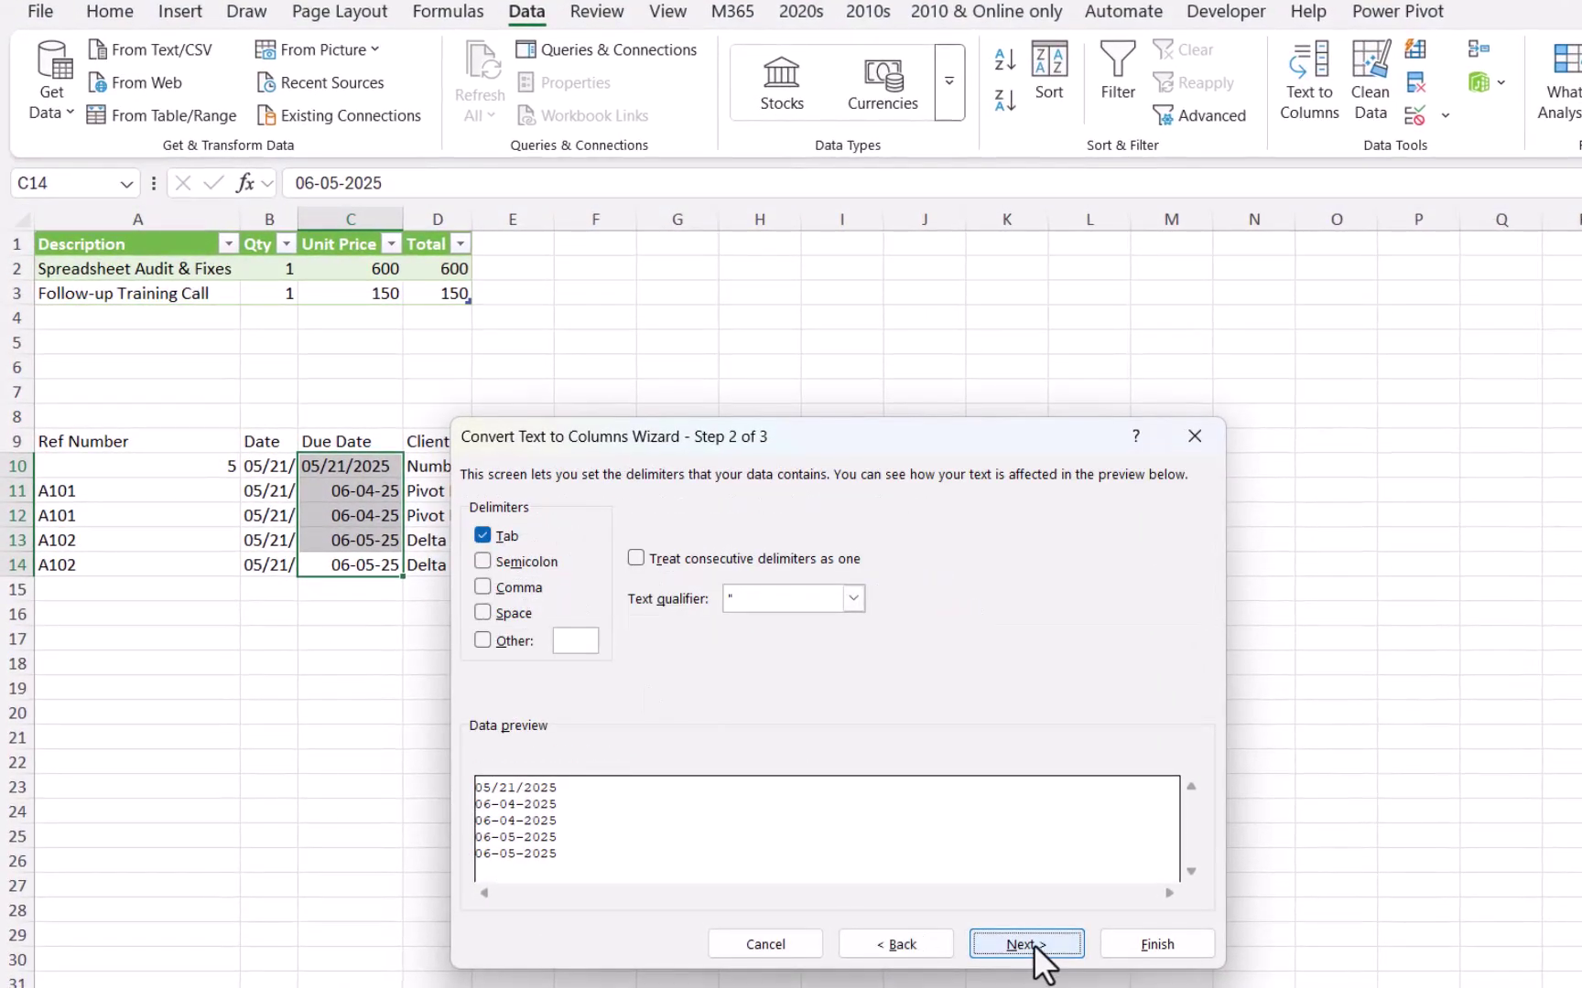
left_click(1025, 944)
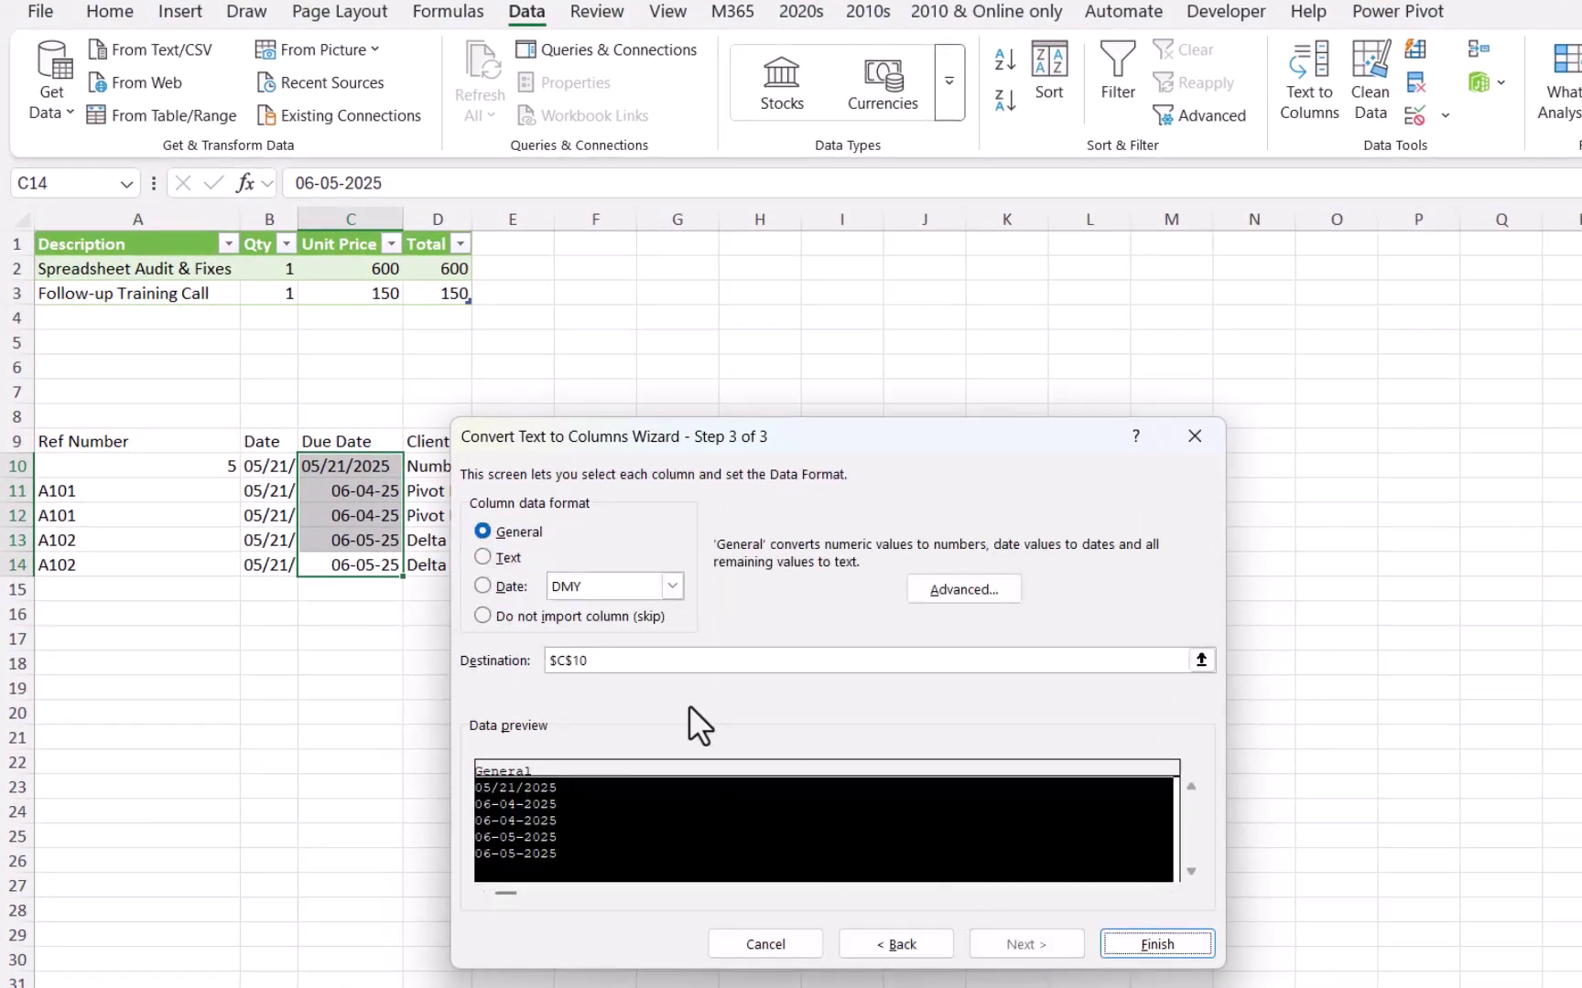
left_click(510, 587)
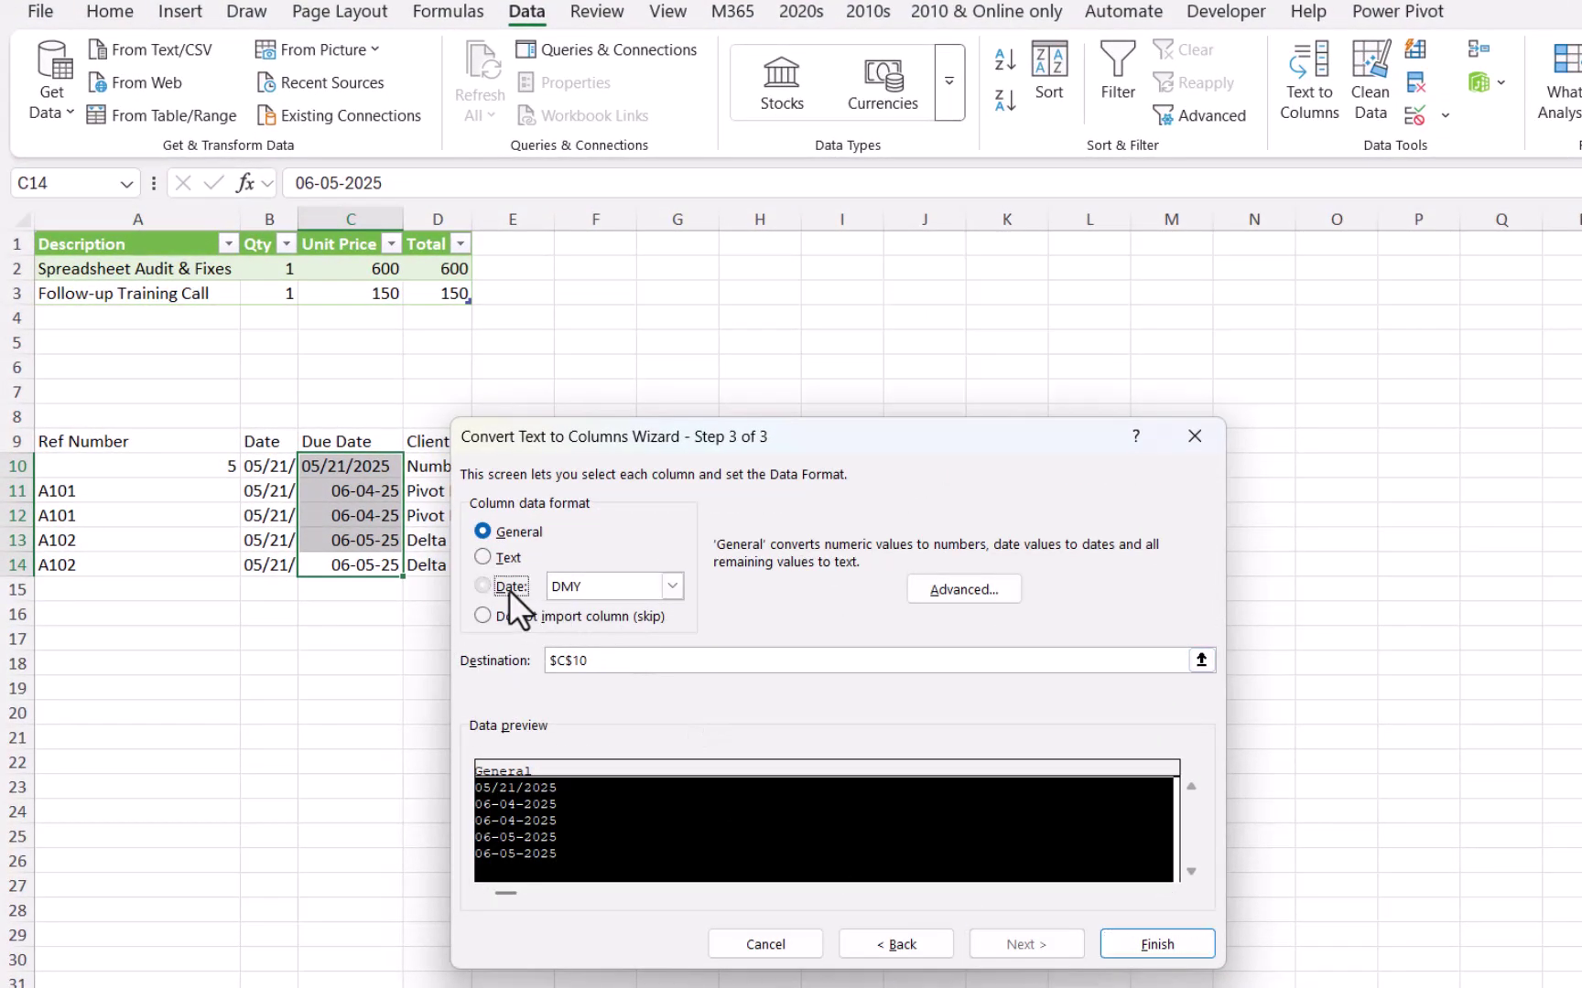
left_click(629, 584)
left_click(622, 612)
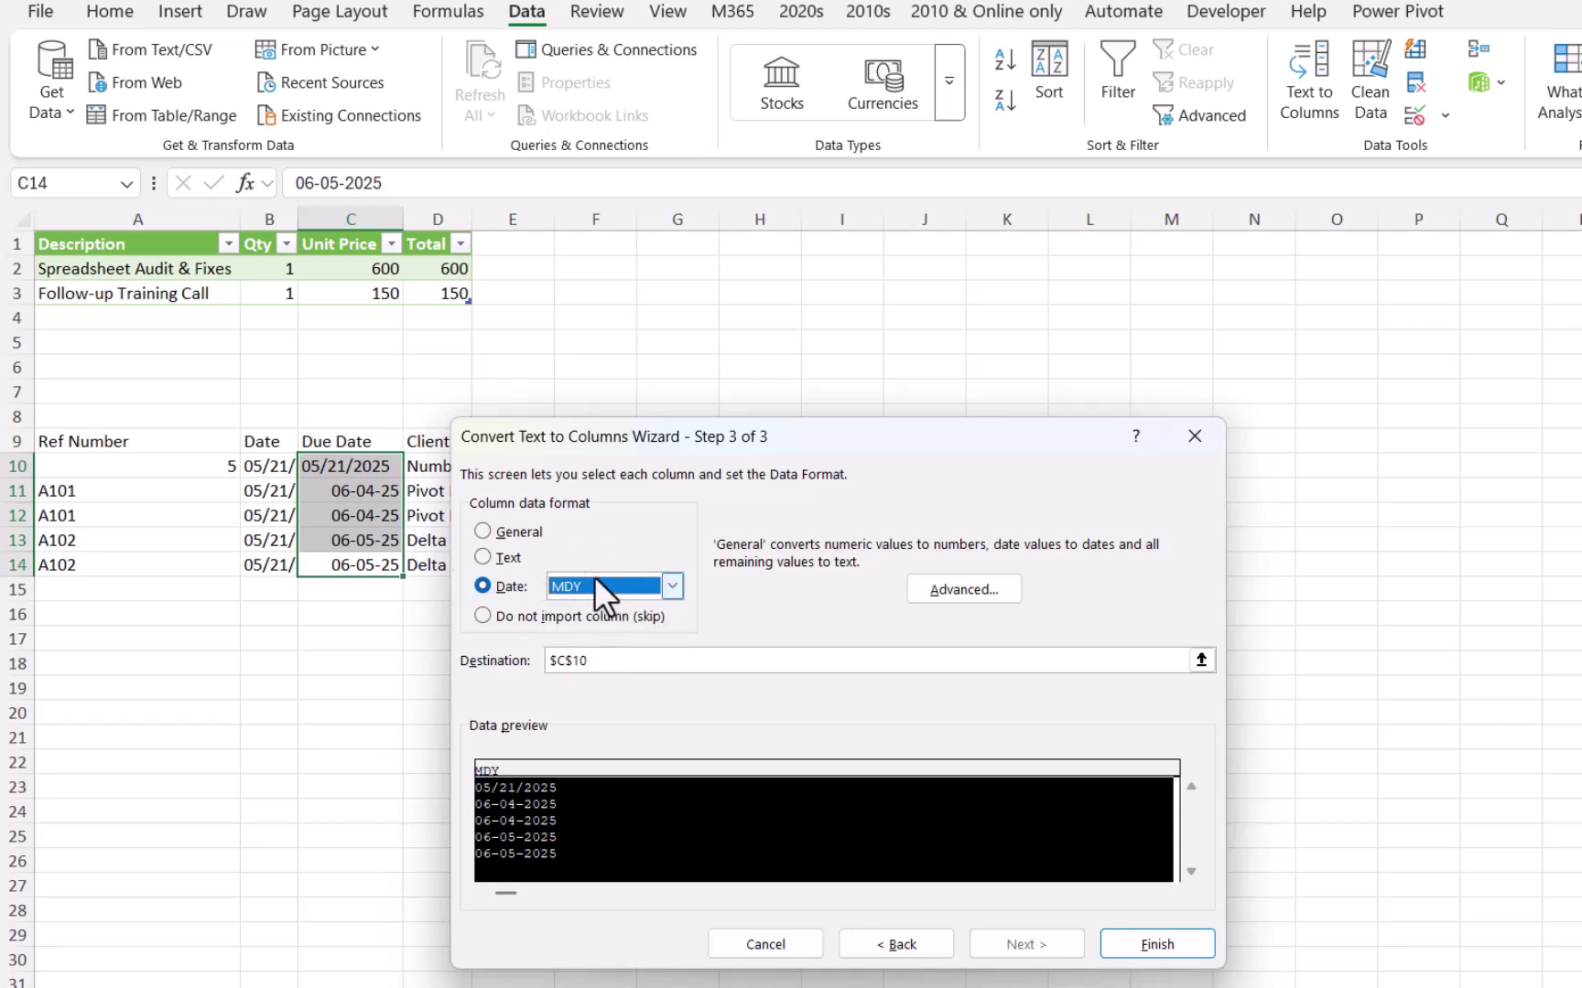
left_click(1155, 944)
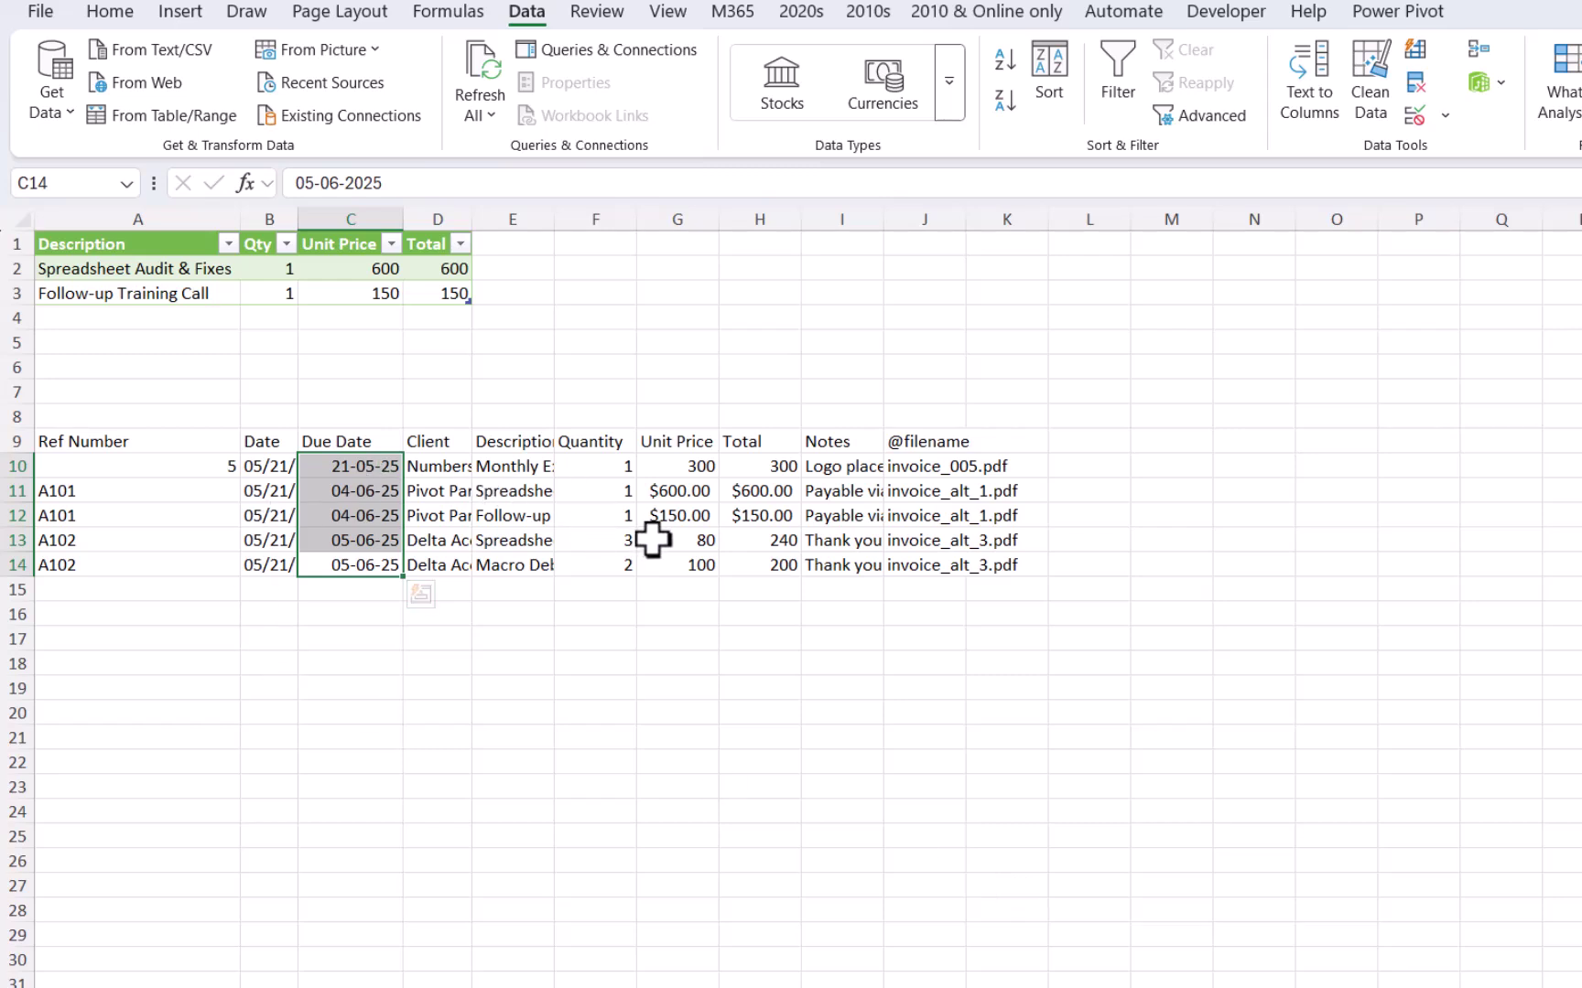
Step: Apply Number format to the Unit Price and Total values and widen columns H and Date
left_click_drag(682, 467, 765, 564)
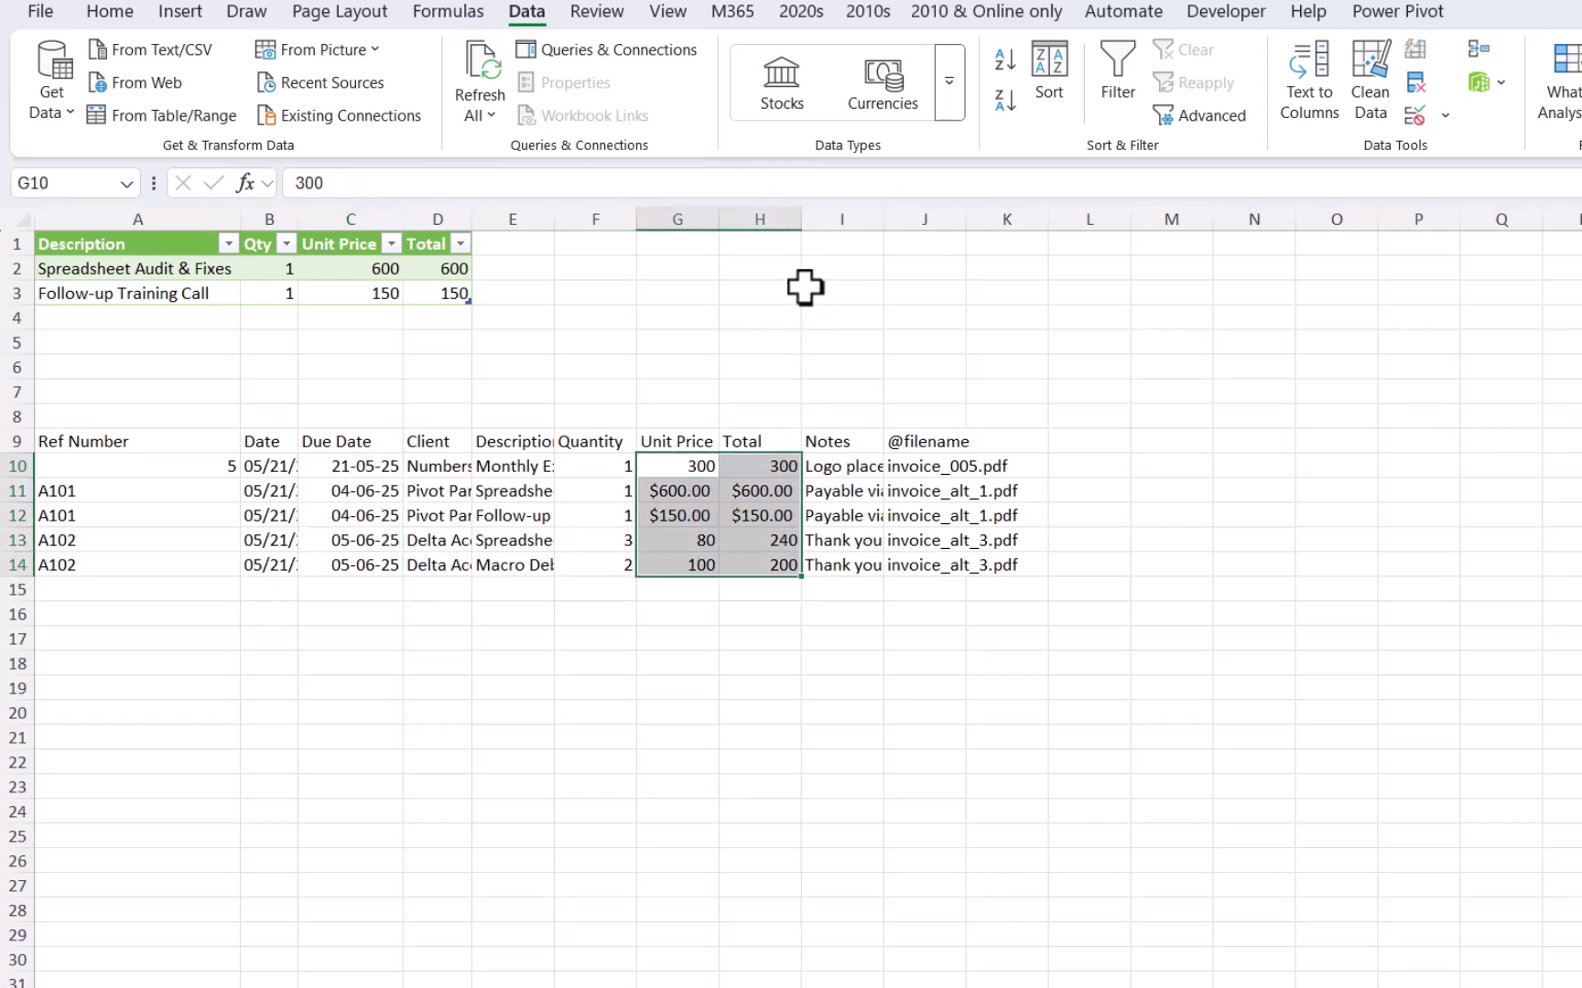
left_click_drag(800, 222, 844, 226)
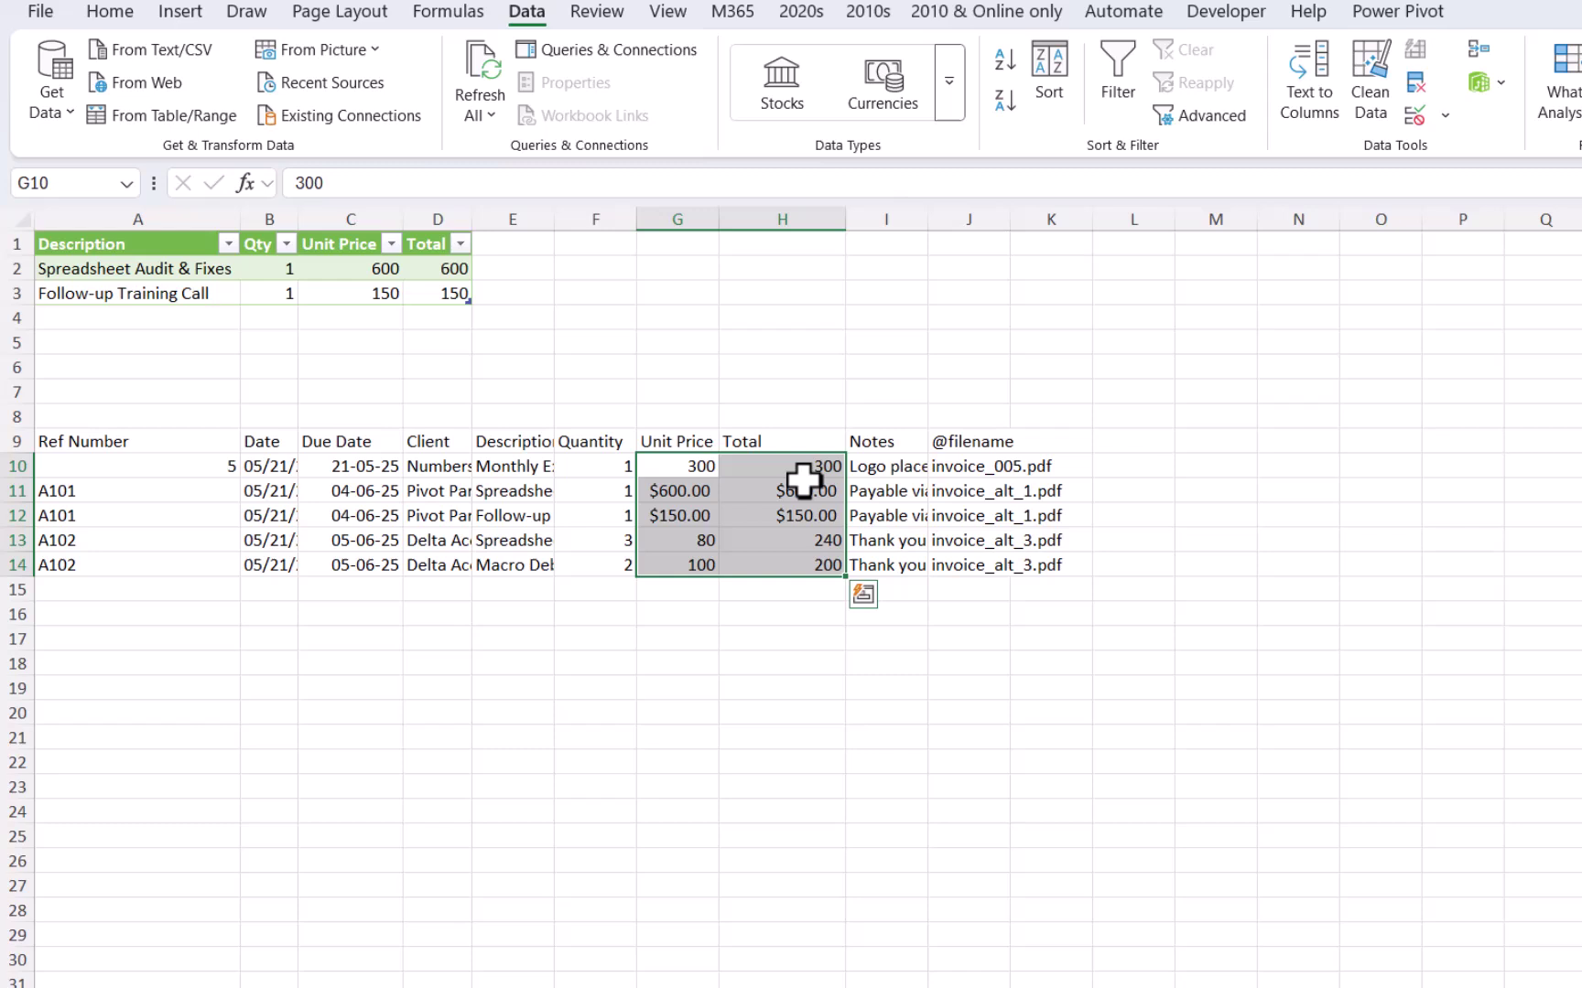
left_click(117, 20)
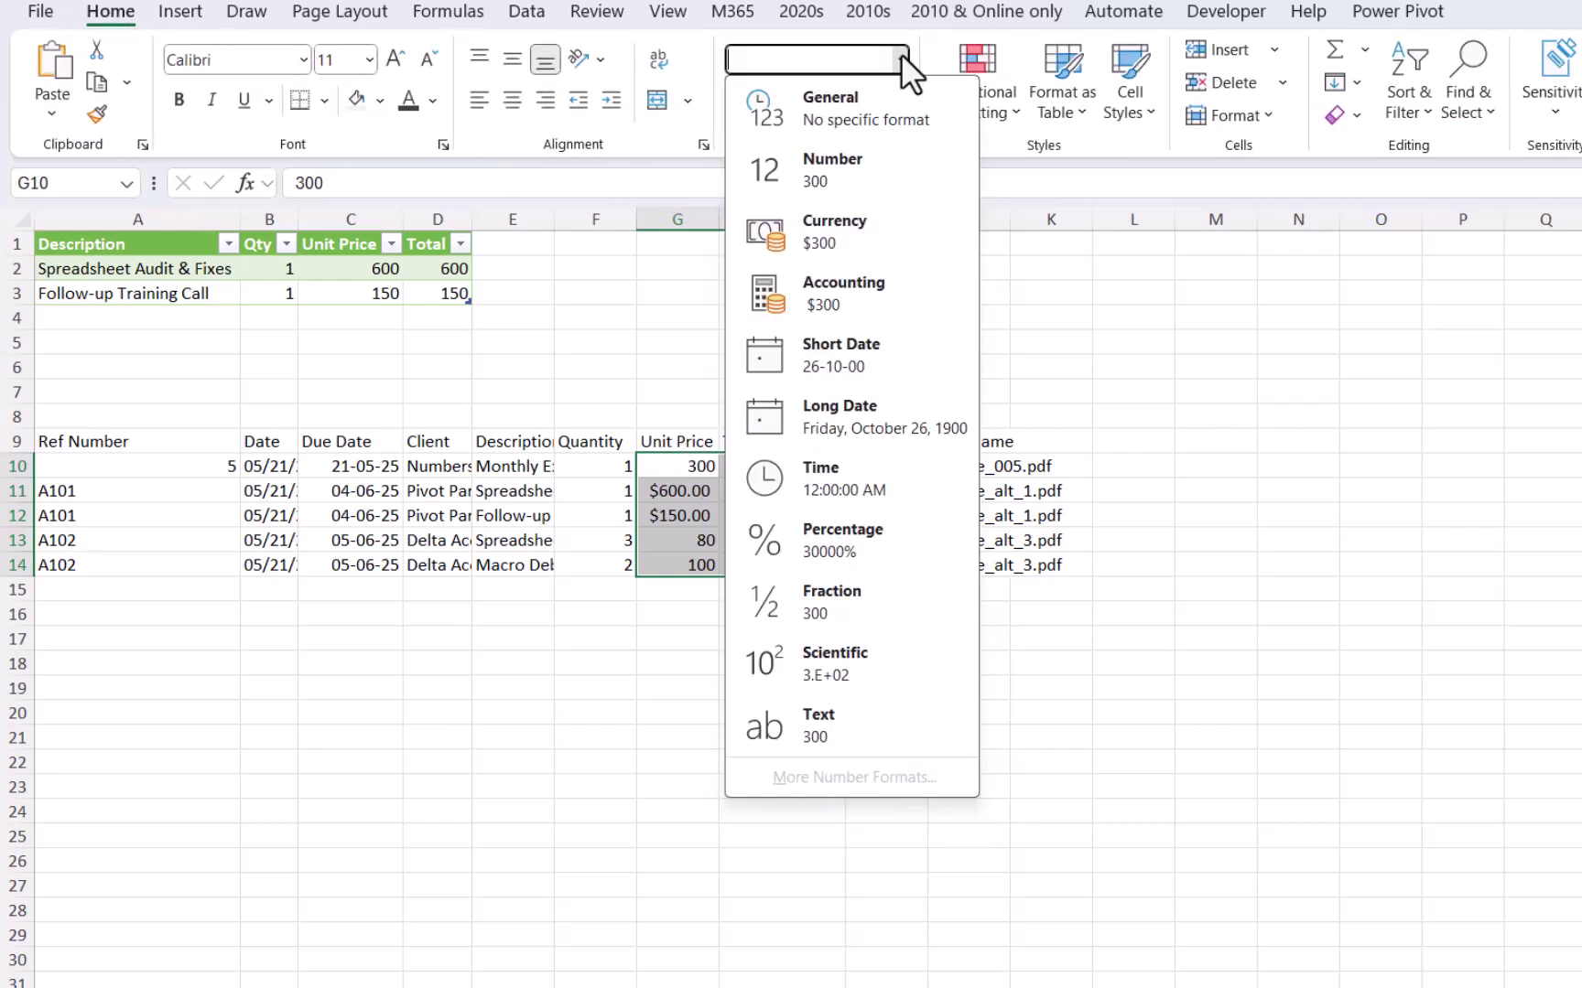
left_click(858, 181)
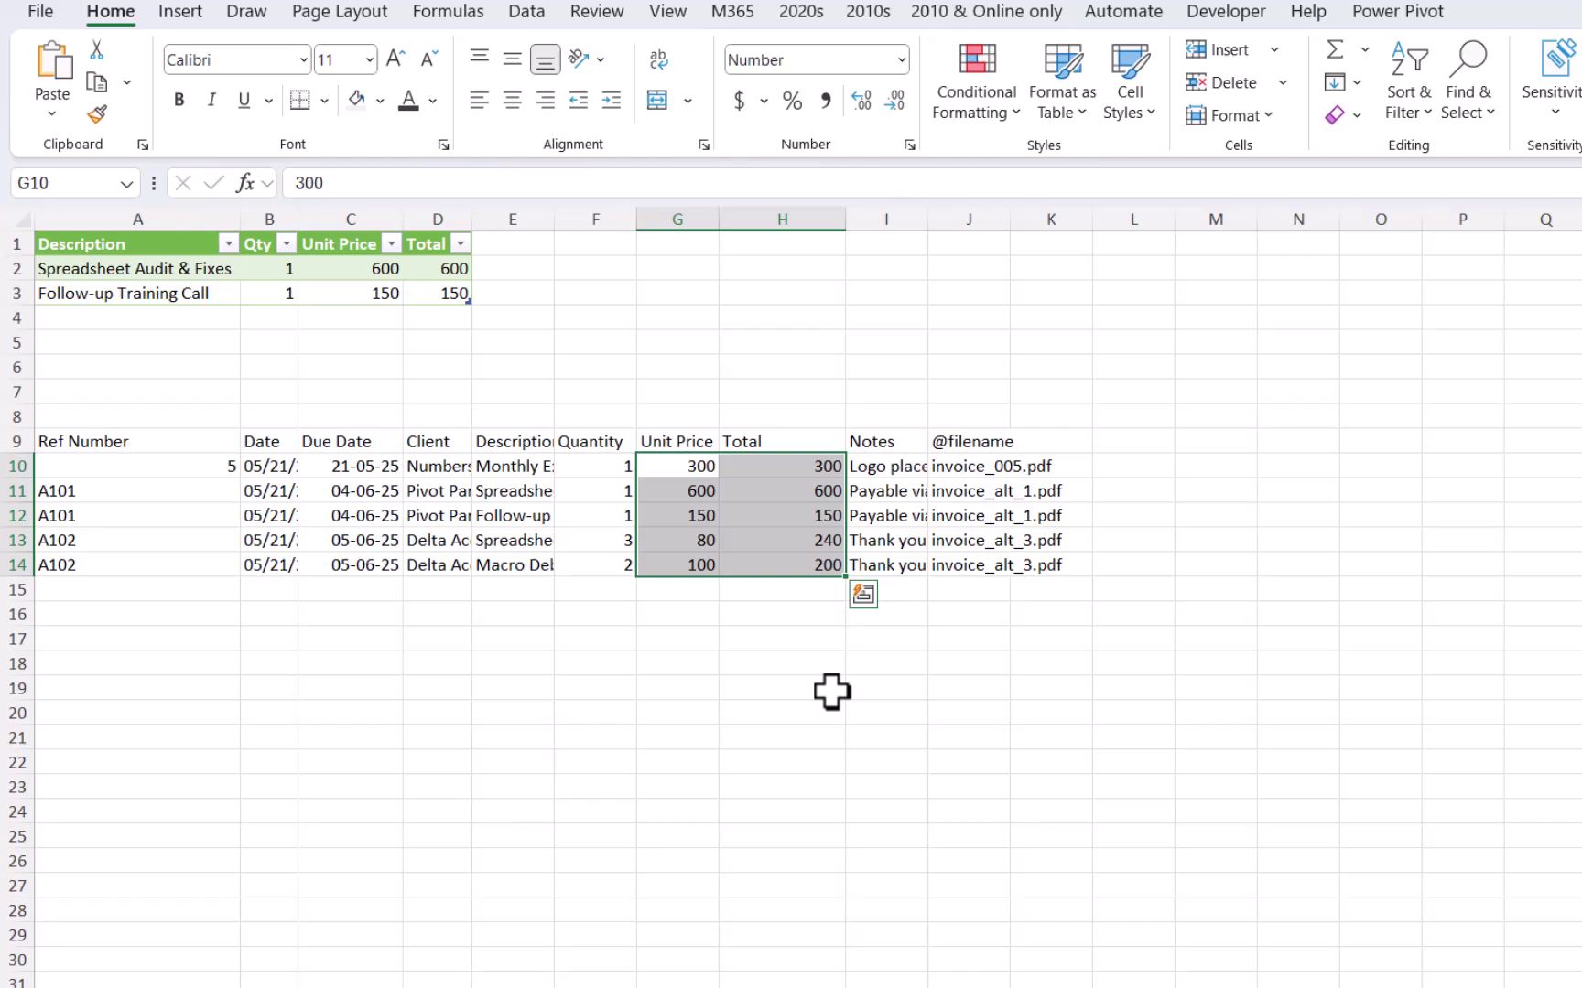
left_click(312, 705)
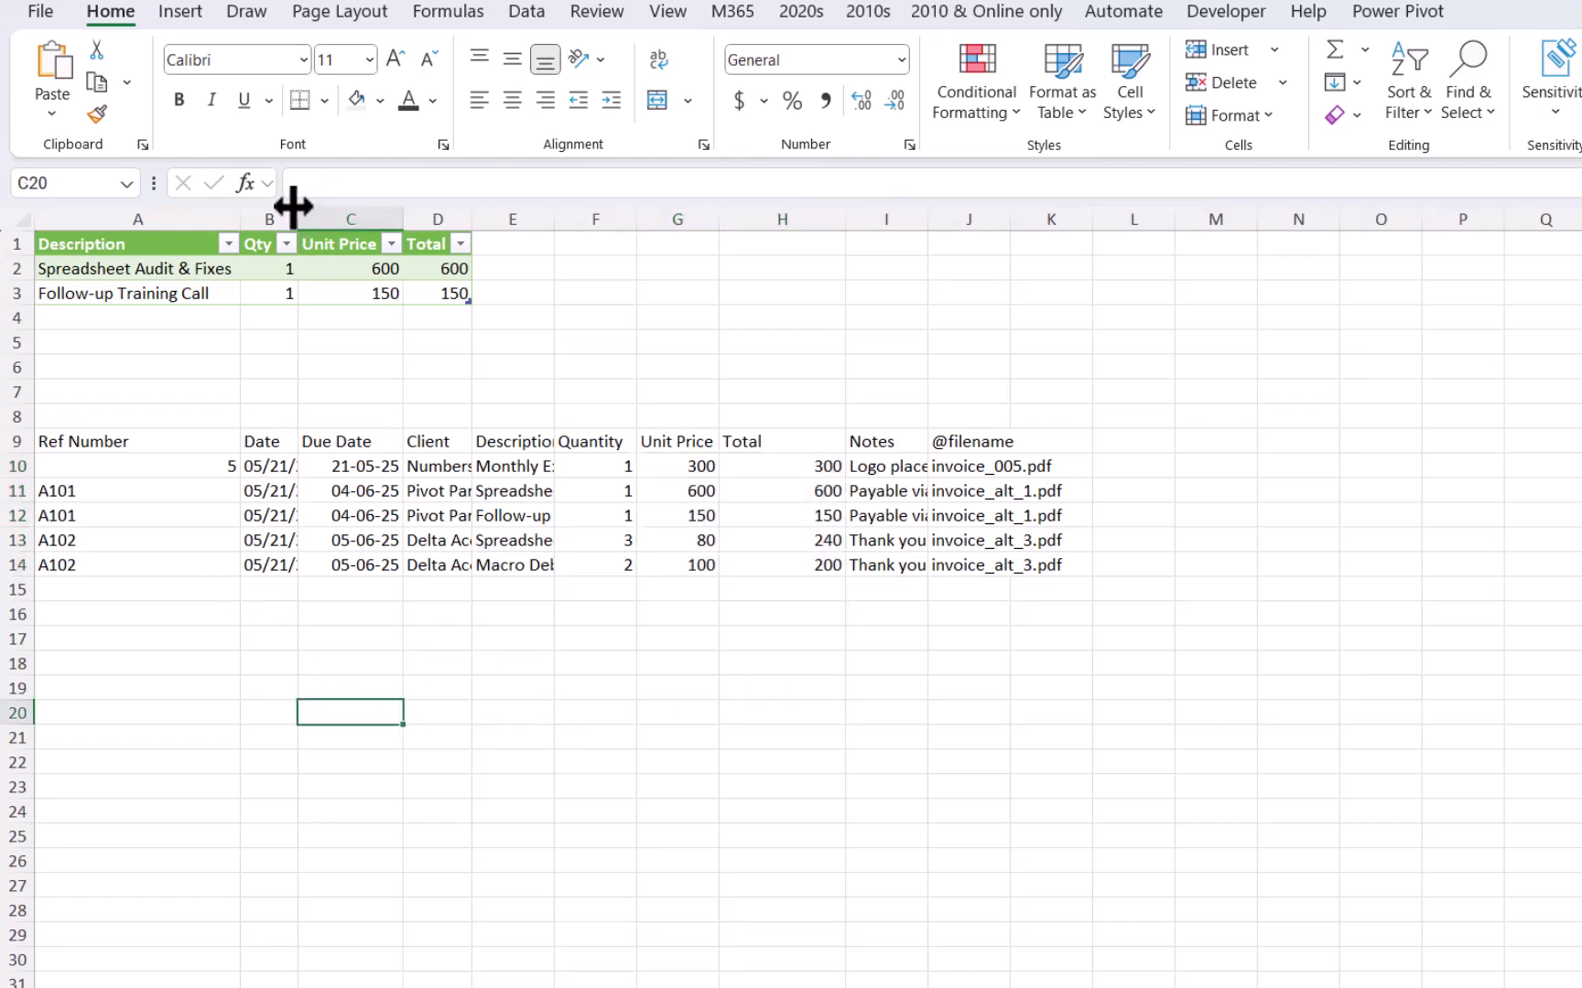
left_click_drag(293, 207, 352, 223)
Step: In Lido, snip the invoice table rows to the clipboard with Win+Shift+S
key("alt+Tab")
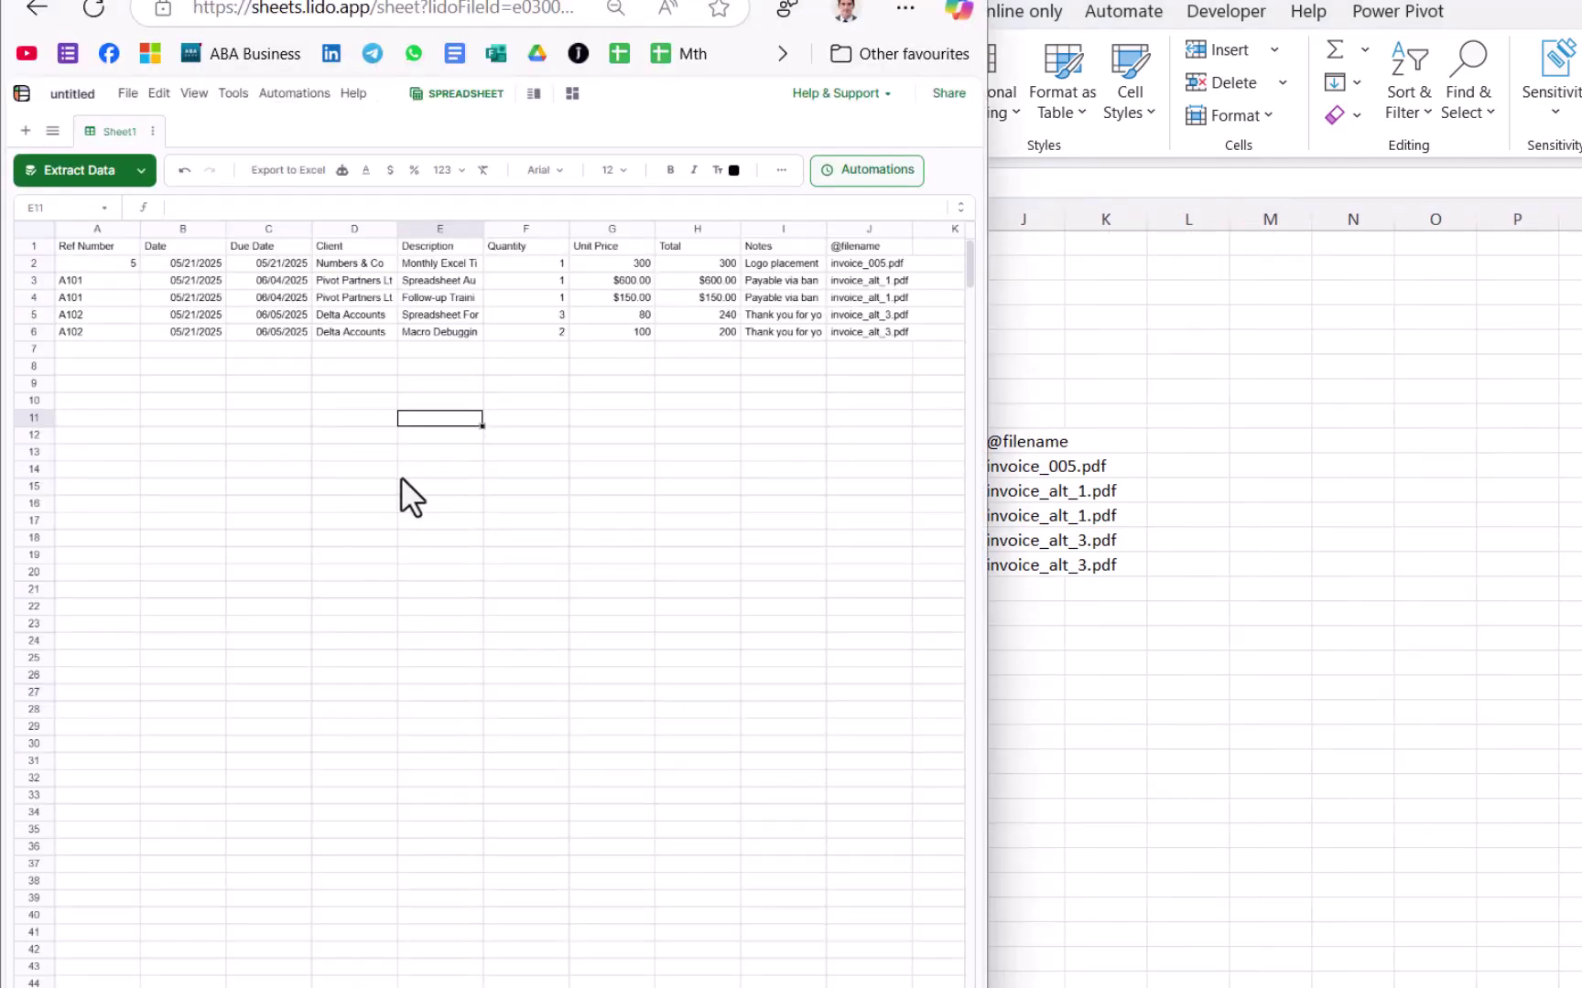
left_click(673, 314)
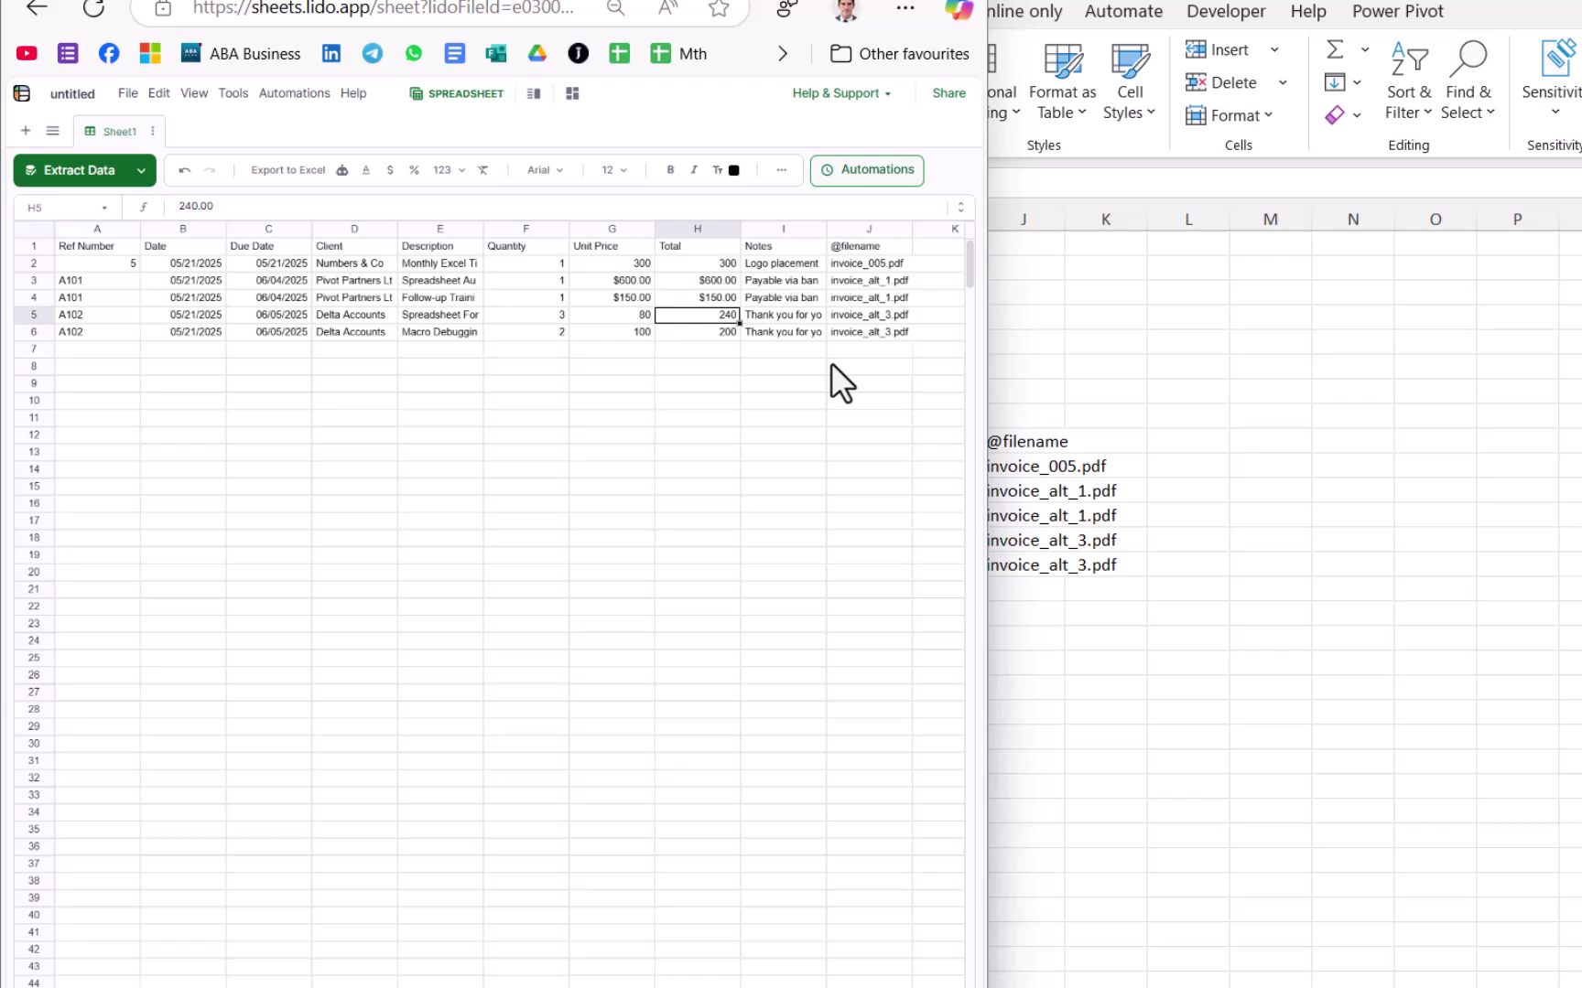
left_click(550, 437)
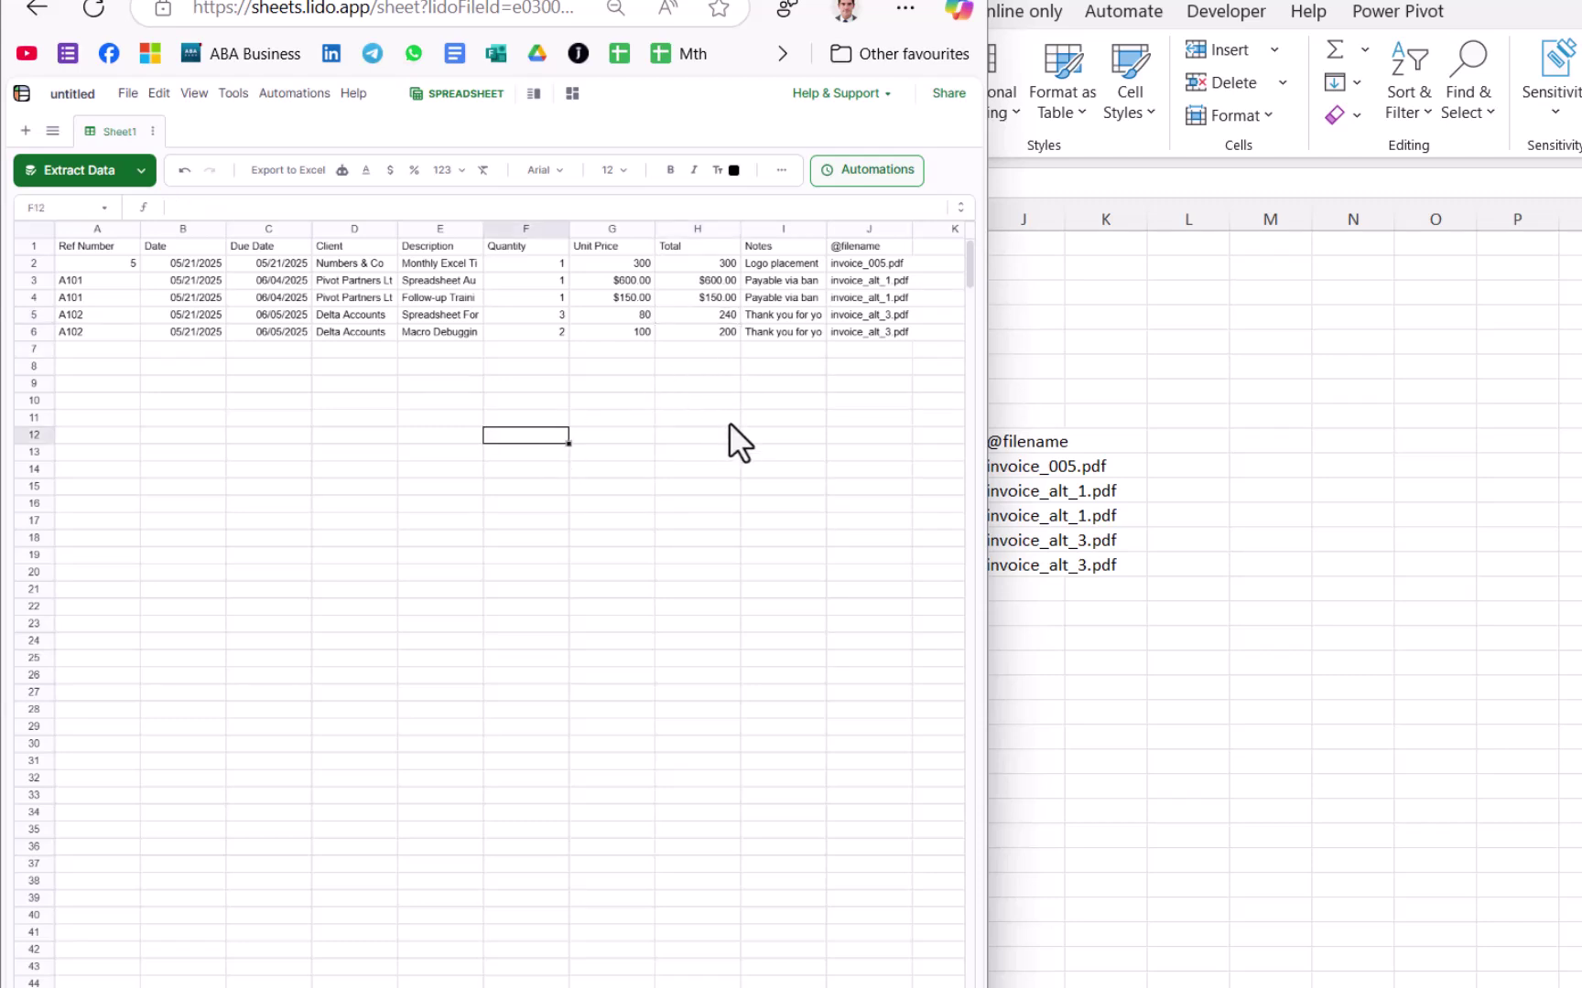
key("super+shift+s")
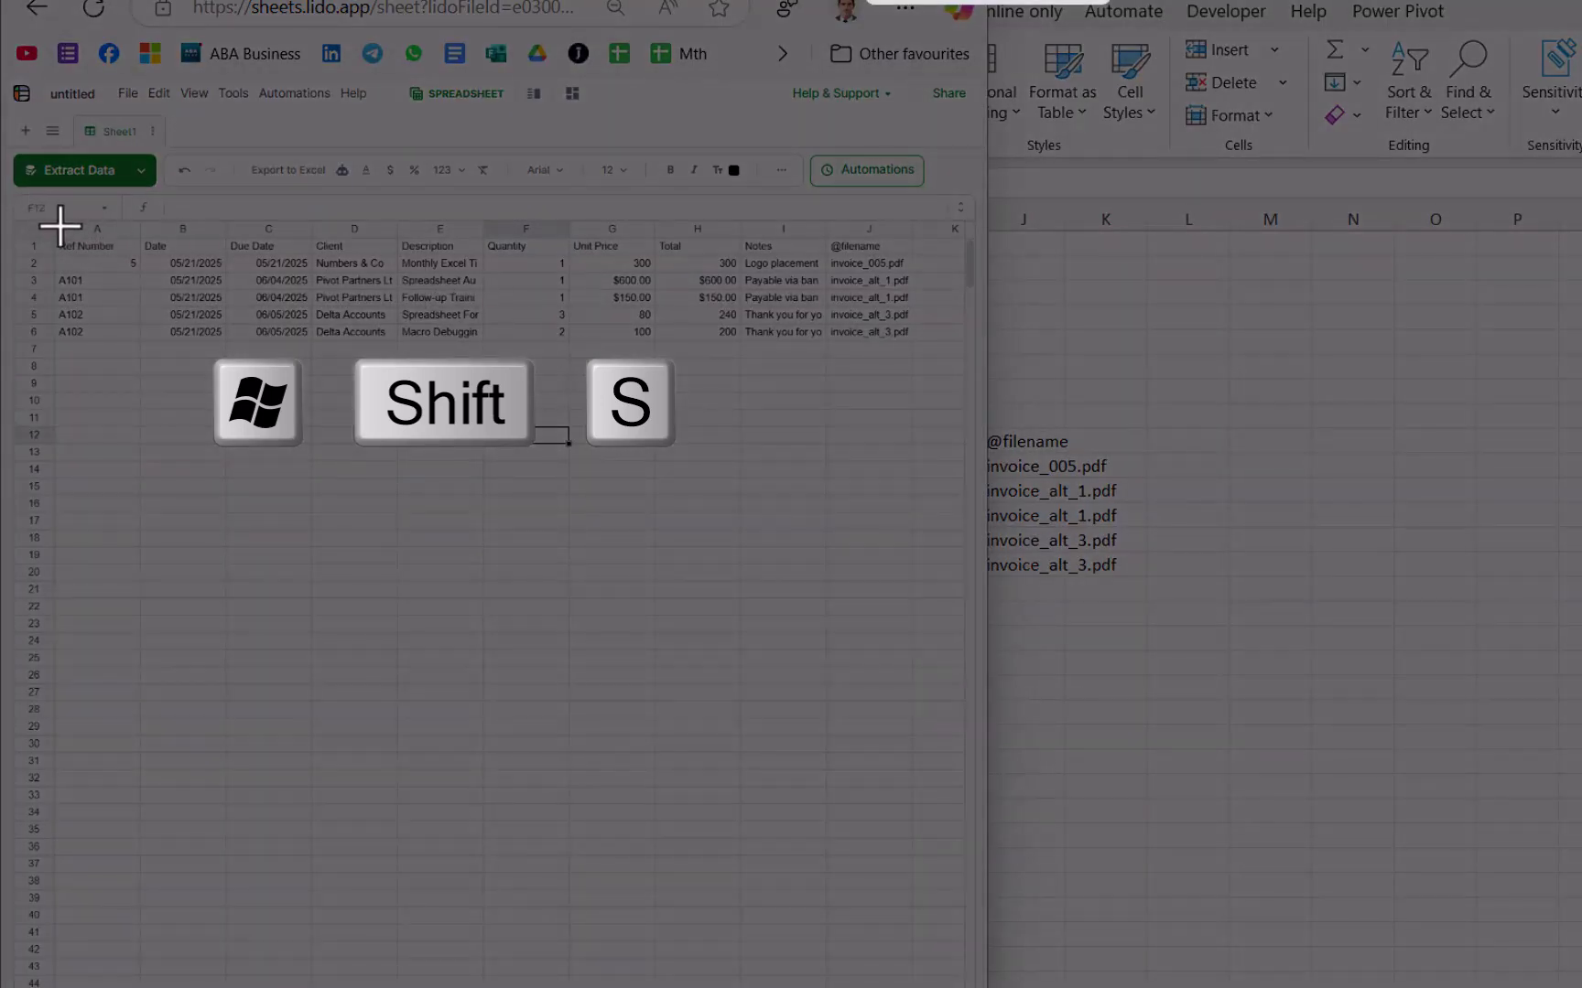
left_click_drag(52, 231, 919, 344)
Step: Import the clipboard screenshot into Excel at E17 via Data from Picture
left_click(1317, 352)
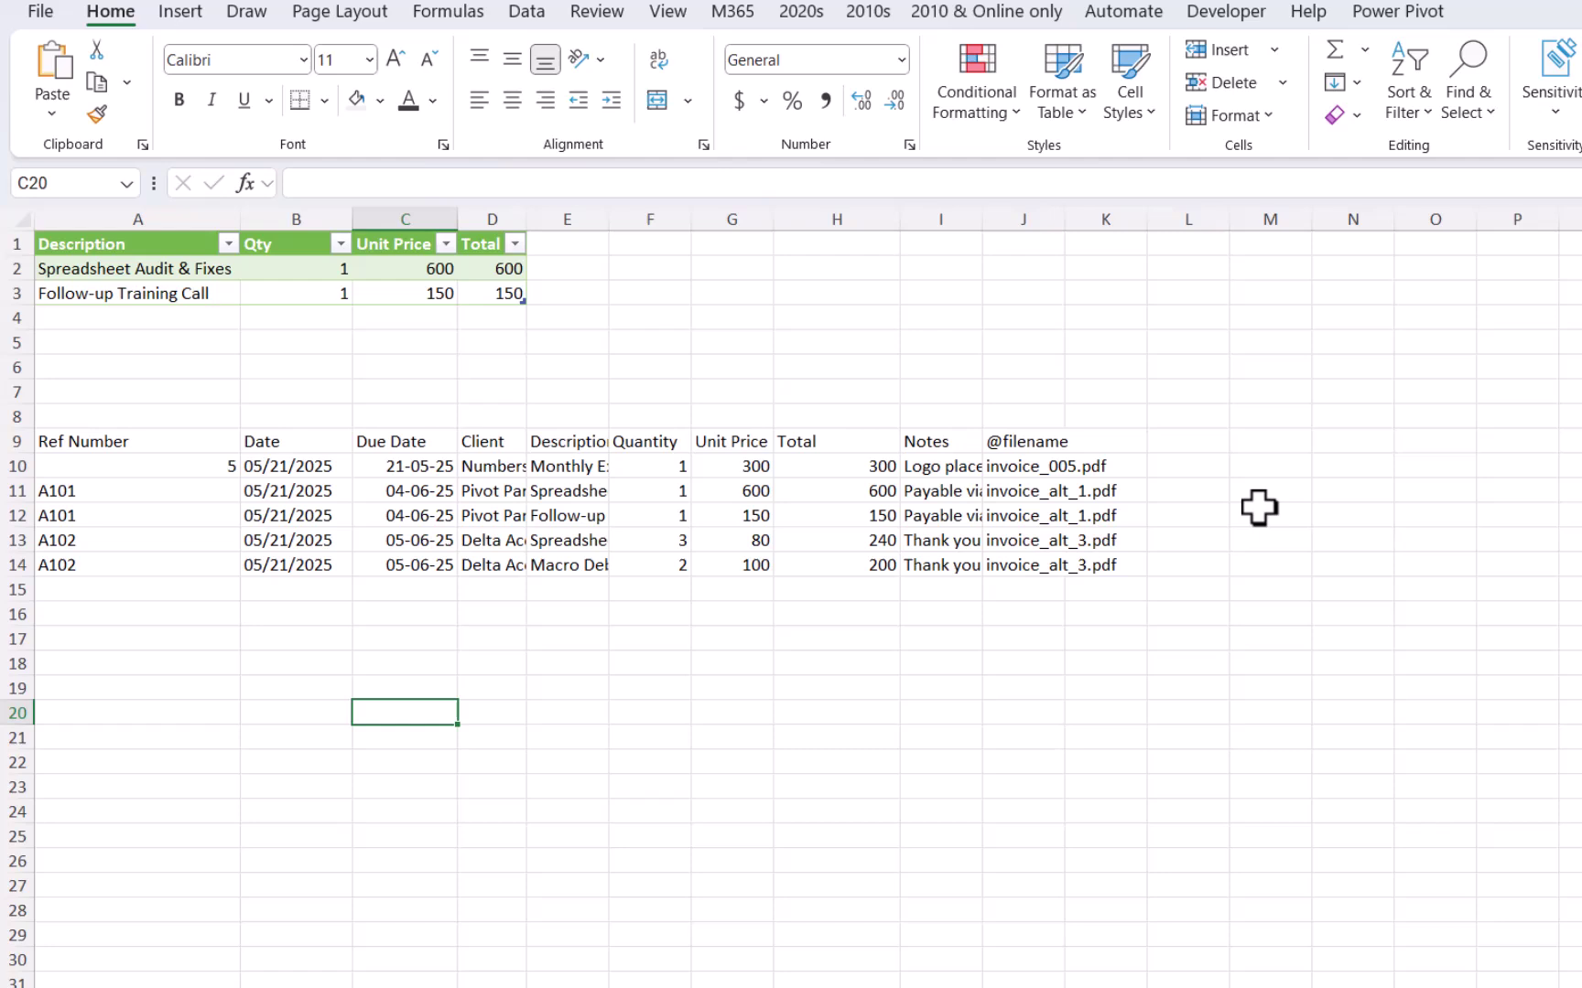
left_click(584, 637)
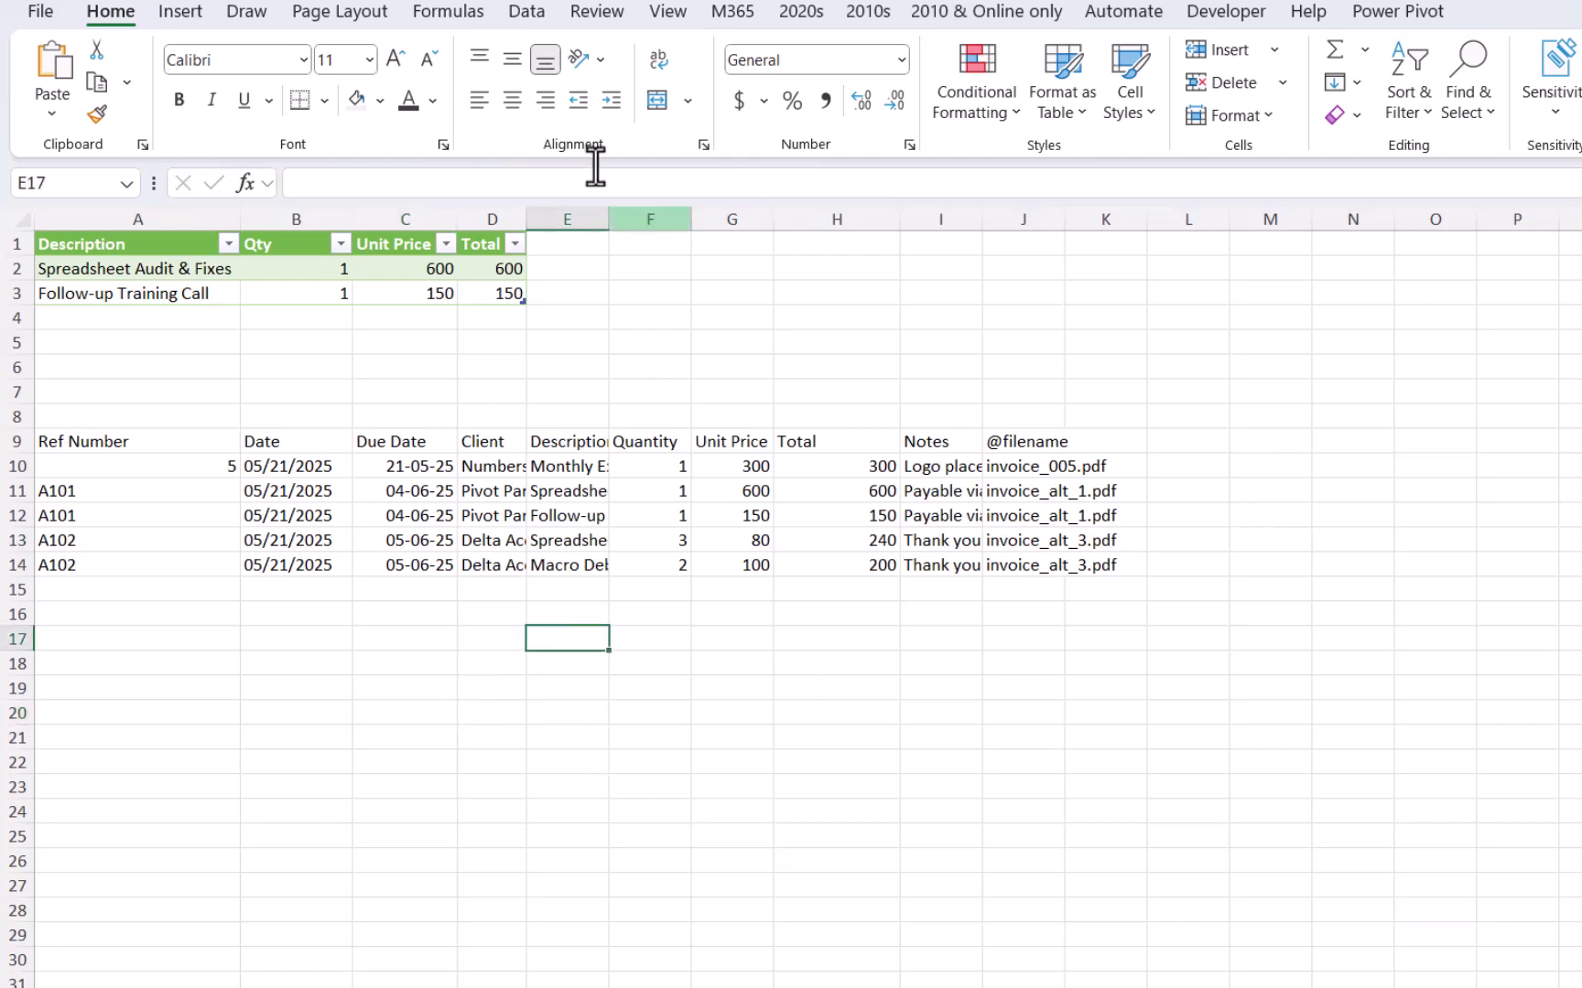
left_click(528, 13)
left_click(343, 56)
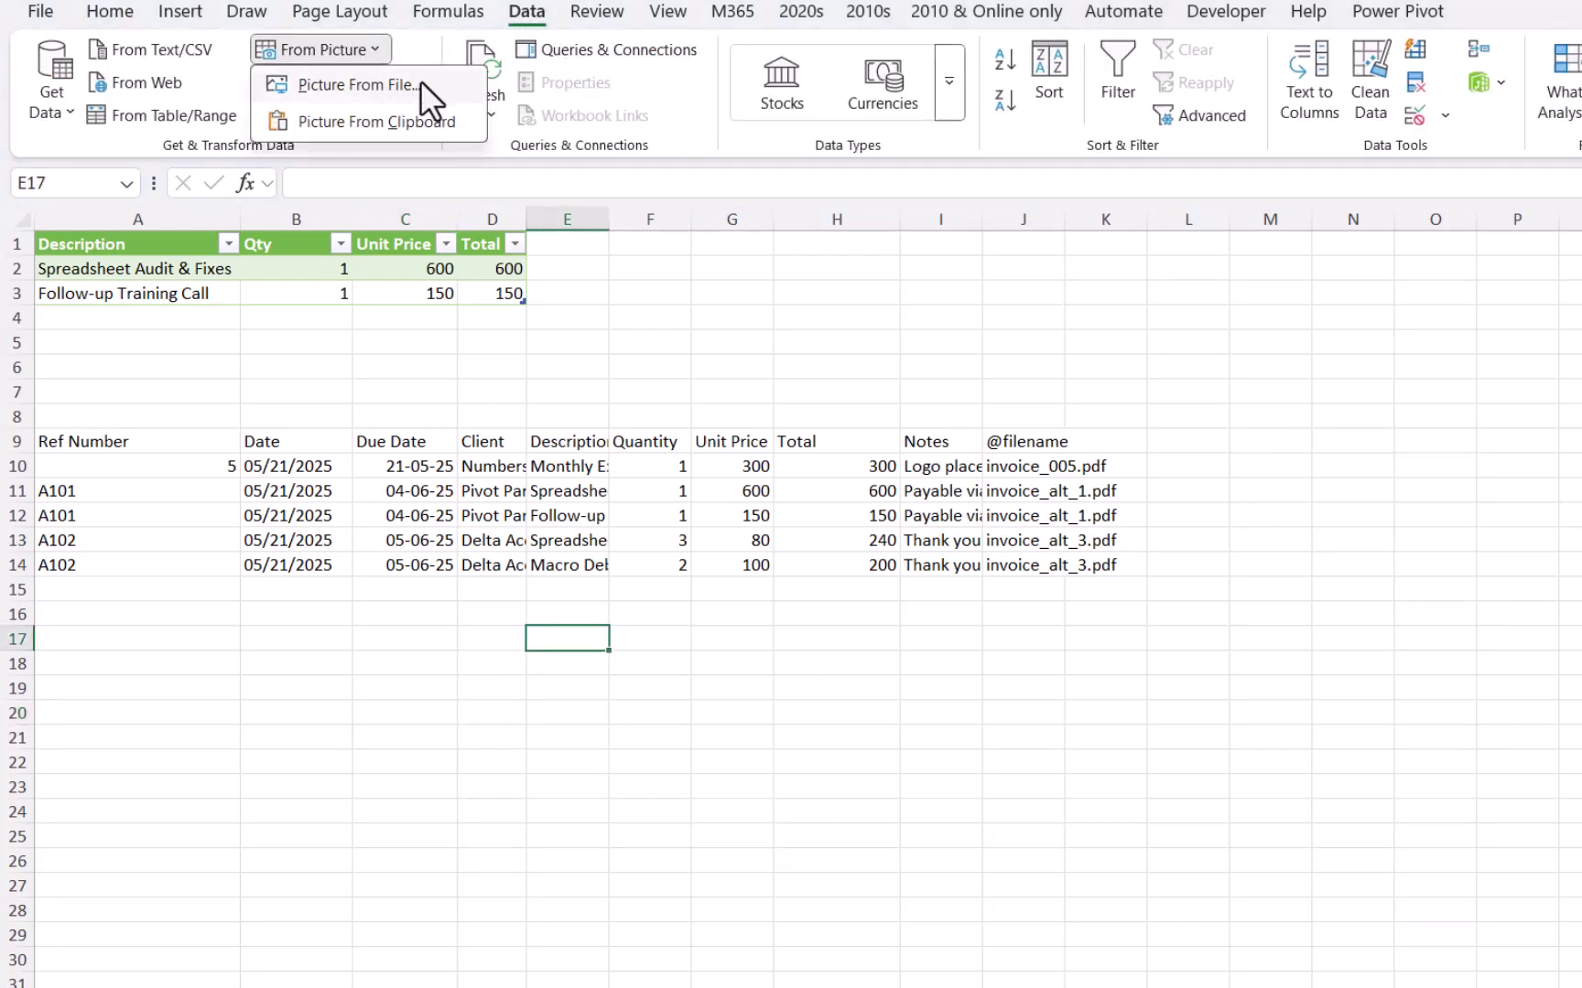
left_click(445, 122)
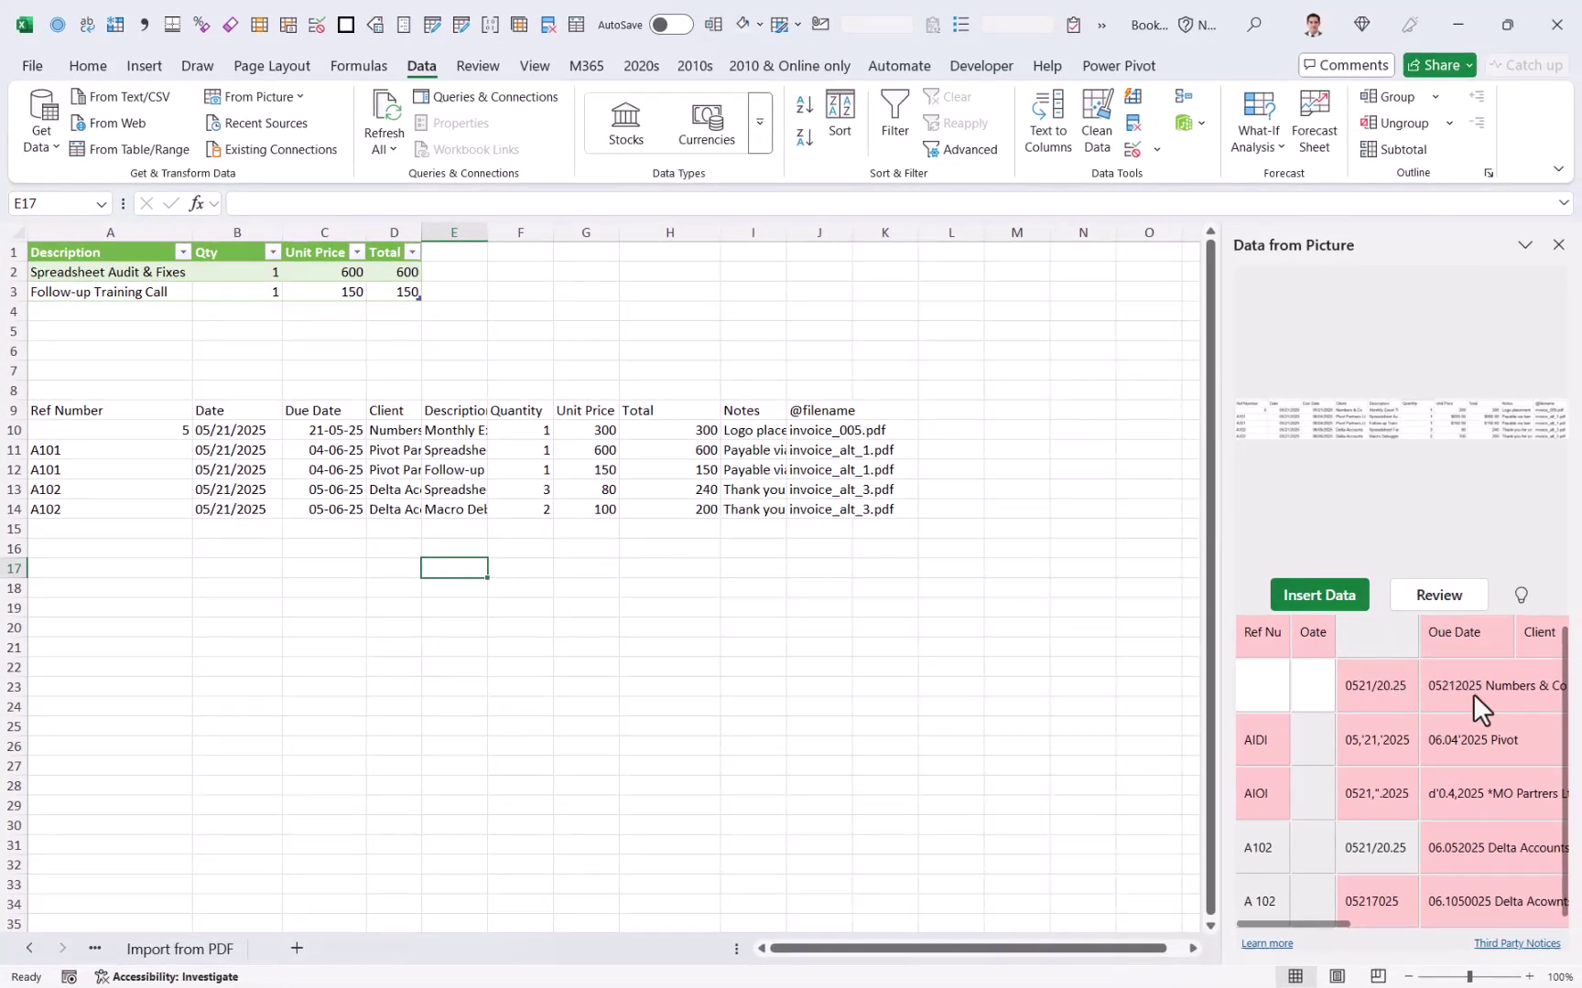
Step: Review the first recognised cell, then insert the recognised data anyway into rows 17–22
left_click(1473, 693)
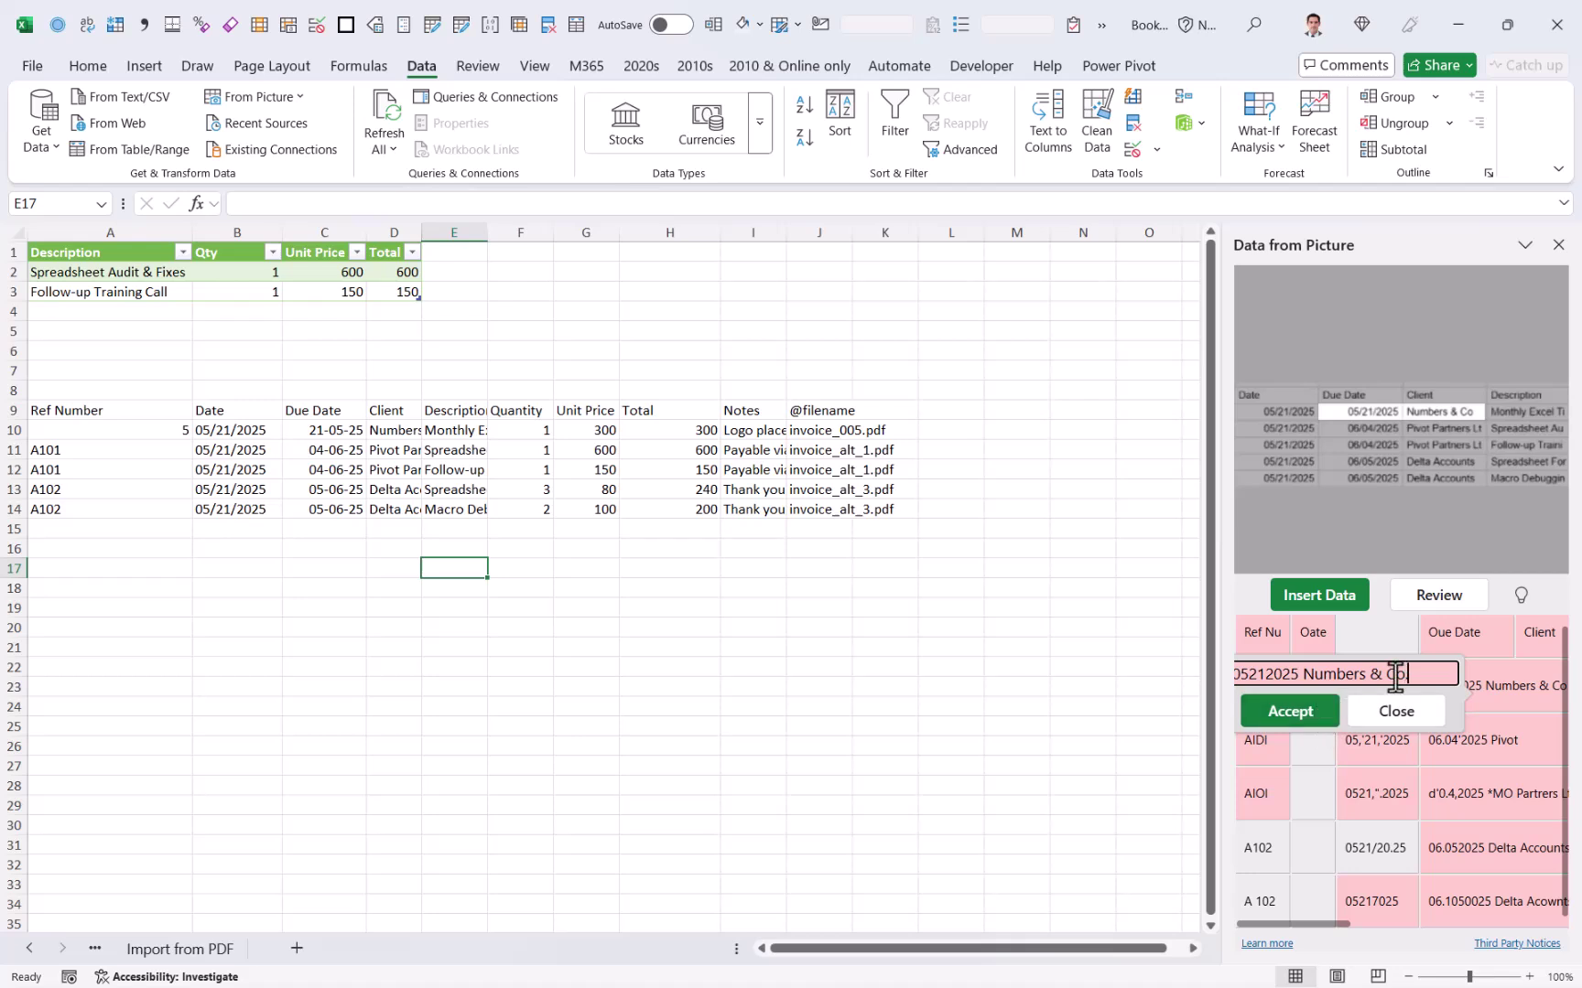
key("Return")
left_click(1346, 598)
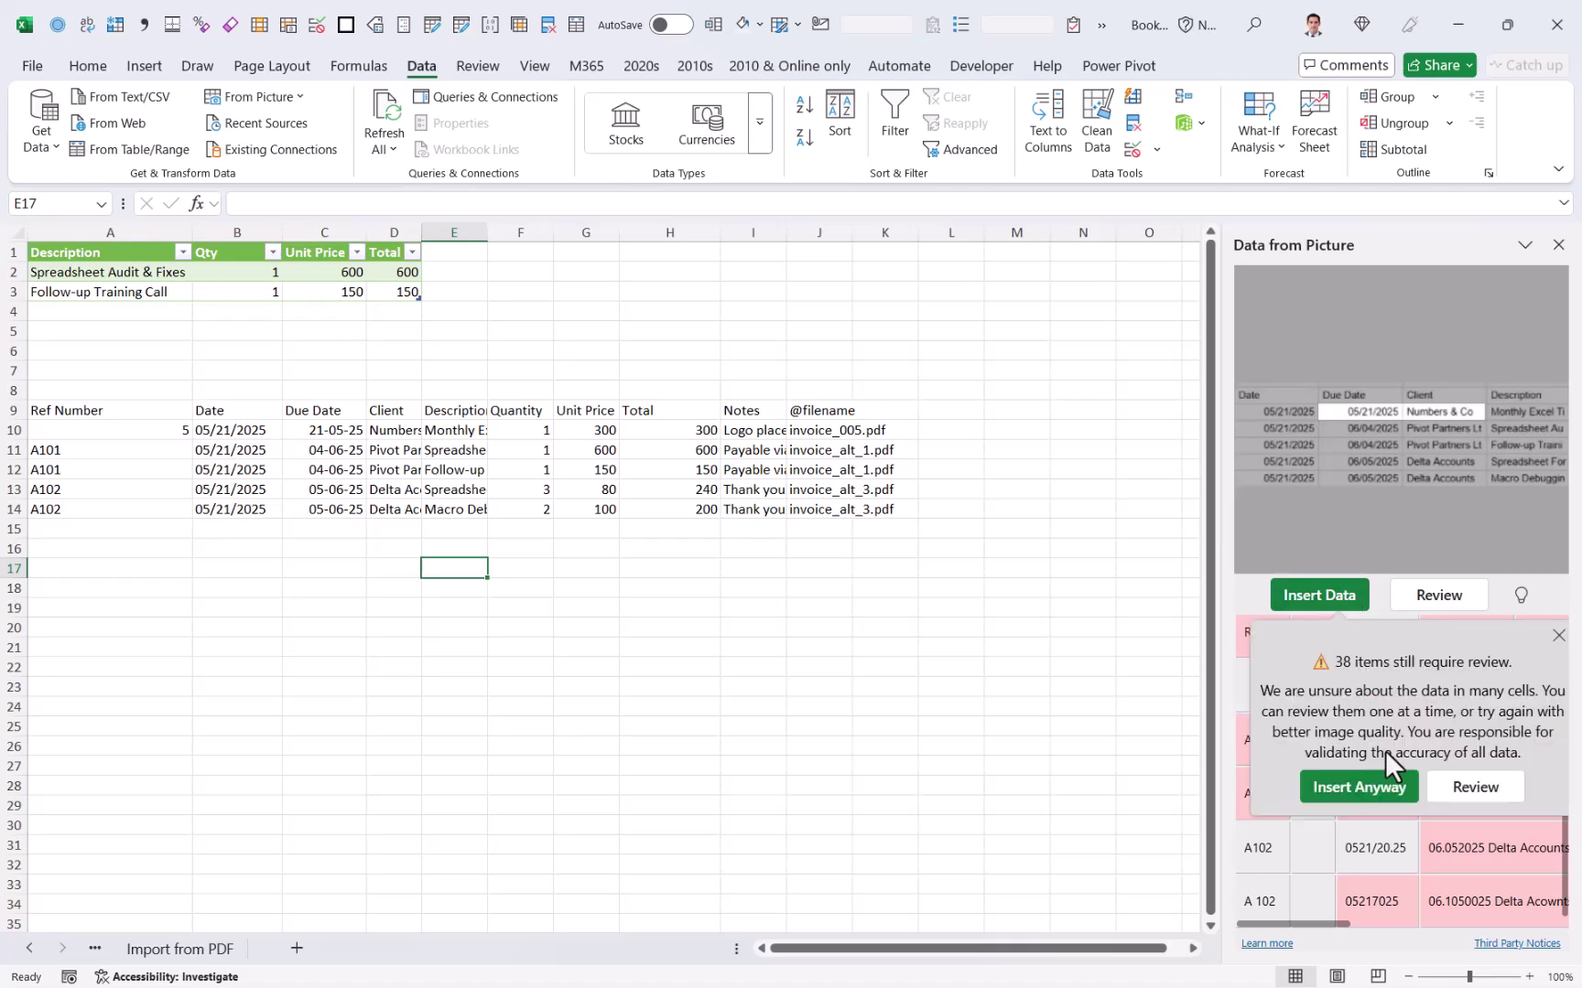
left_click(1382, 789)
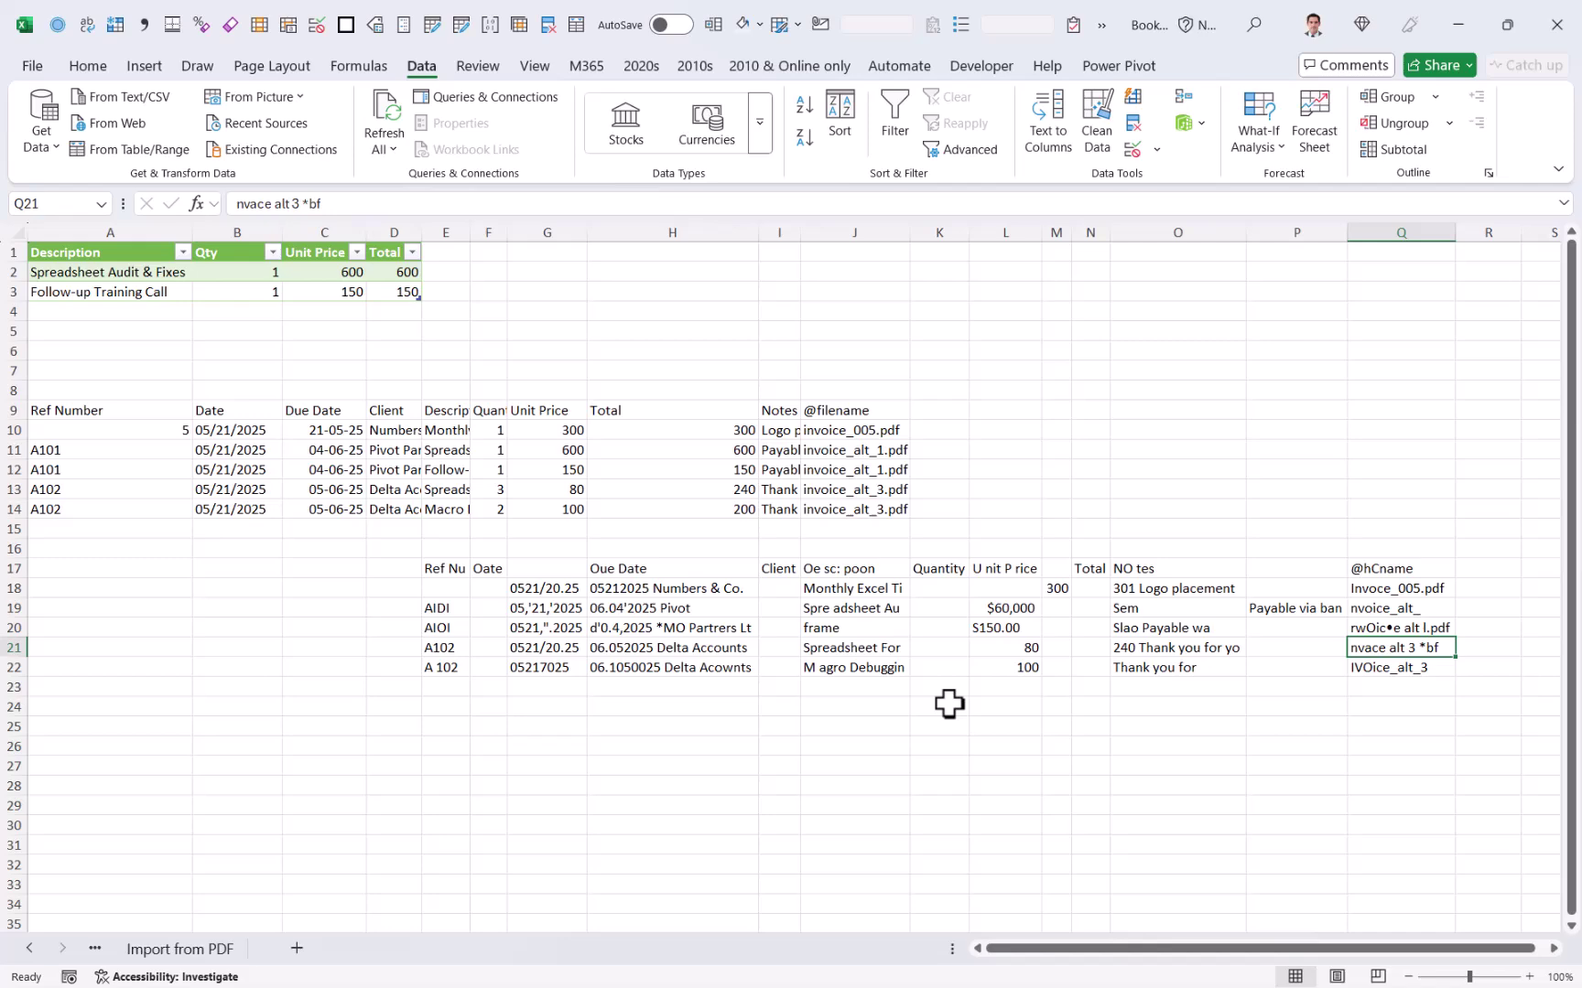
Step: Browse Lido's pricing page listing Free, Standard $19, Pro $79 and Enterprise plans
key("alt+Tab")
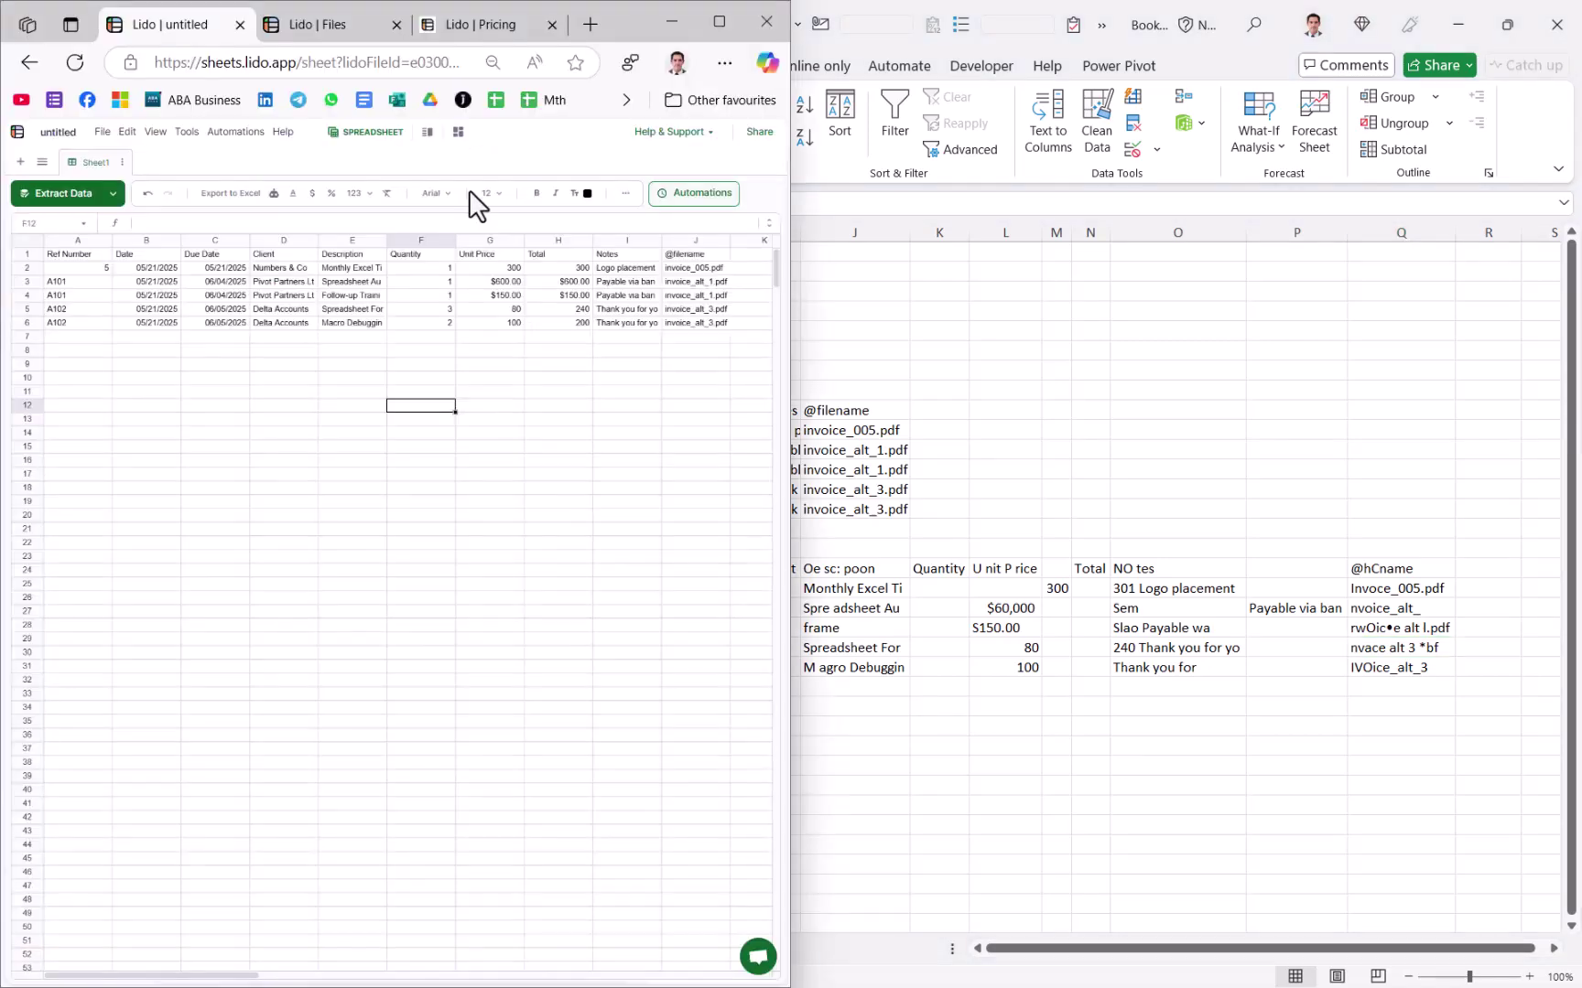
left_click(488, 25)
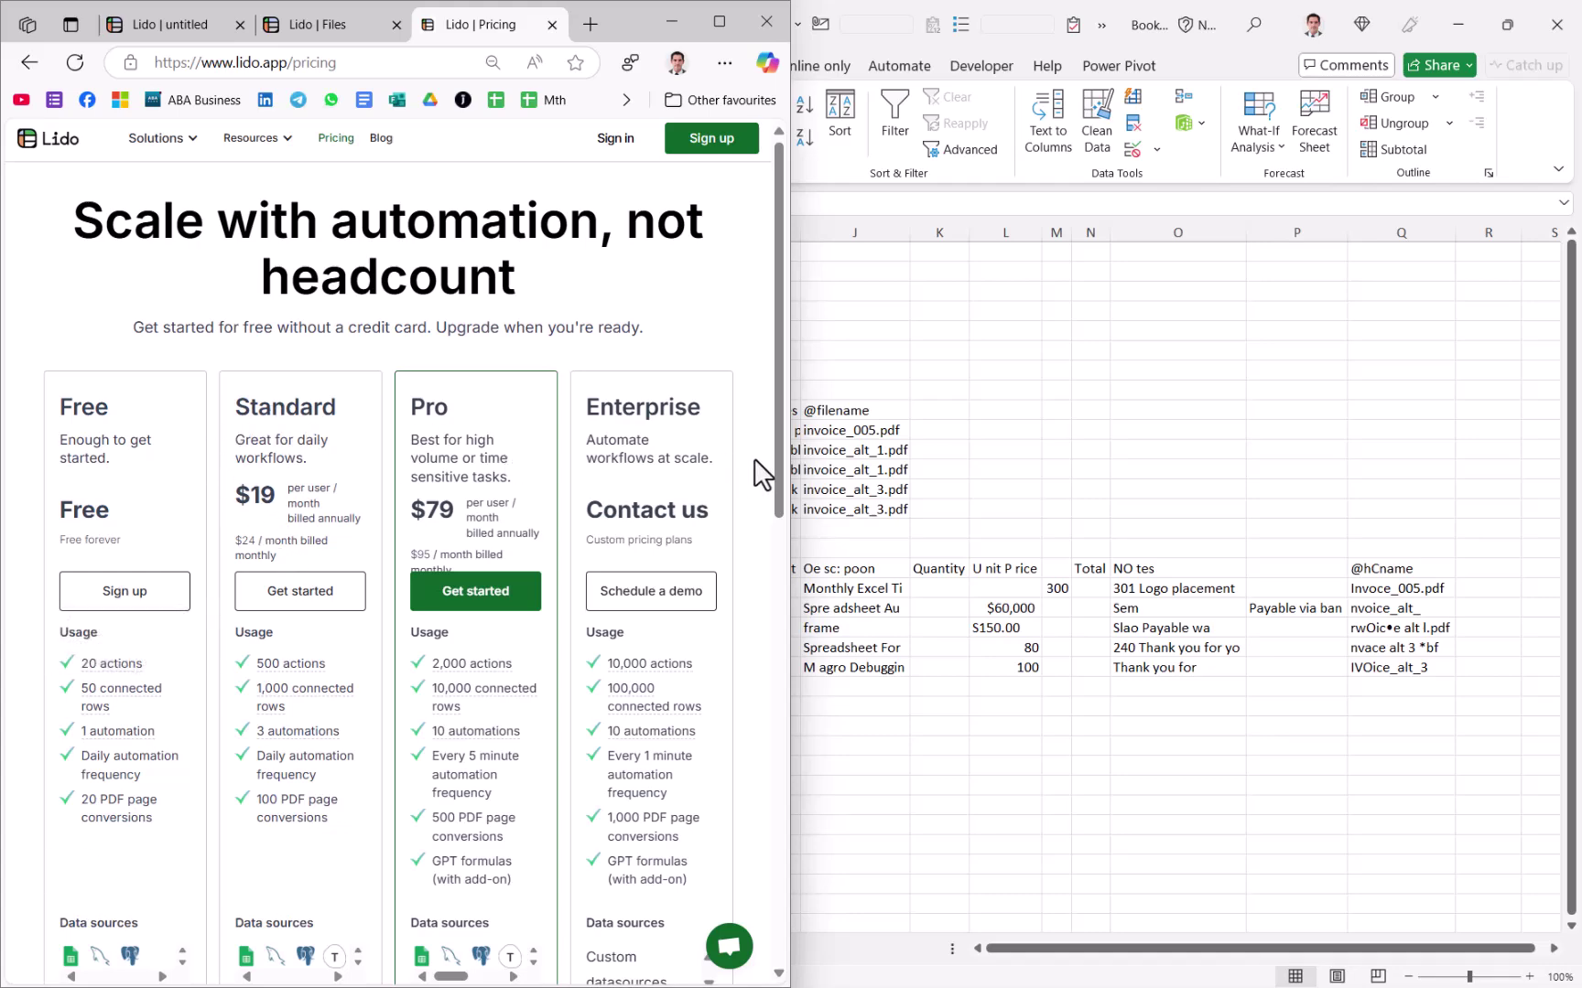
mouse_move(778, 440)
left_mouse_down()
mouse_move(773, 672)
mouse_move(769, 419)
left_mouse_up()
mouse_move(338, 26)
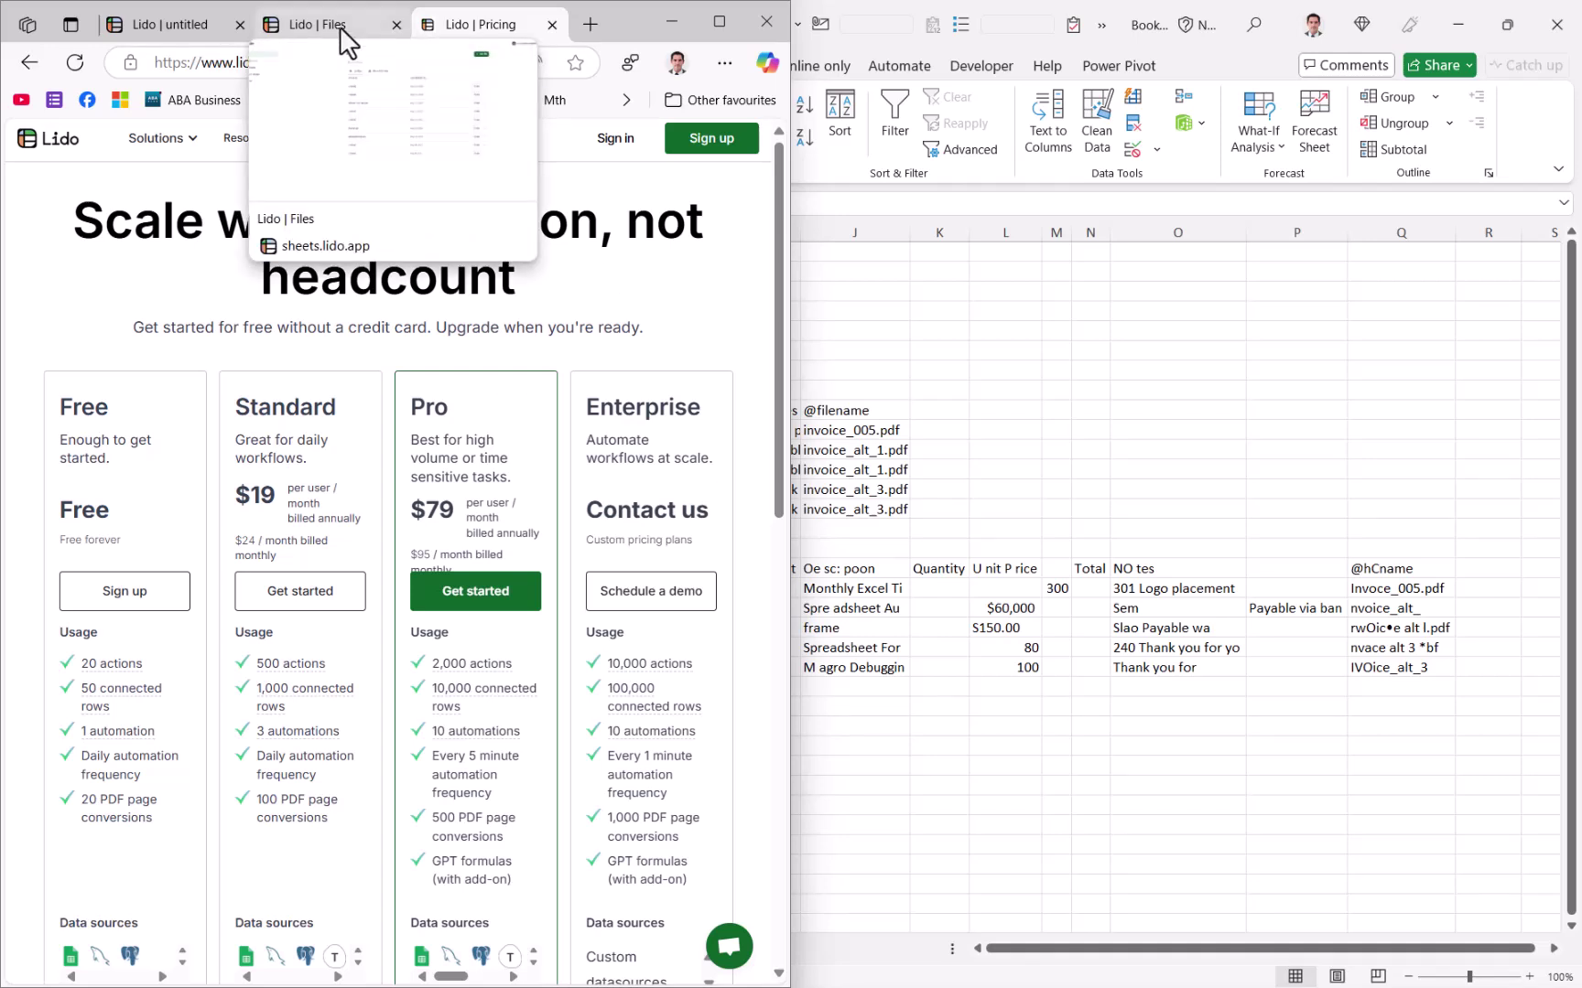
left_click(202, 33)
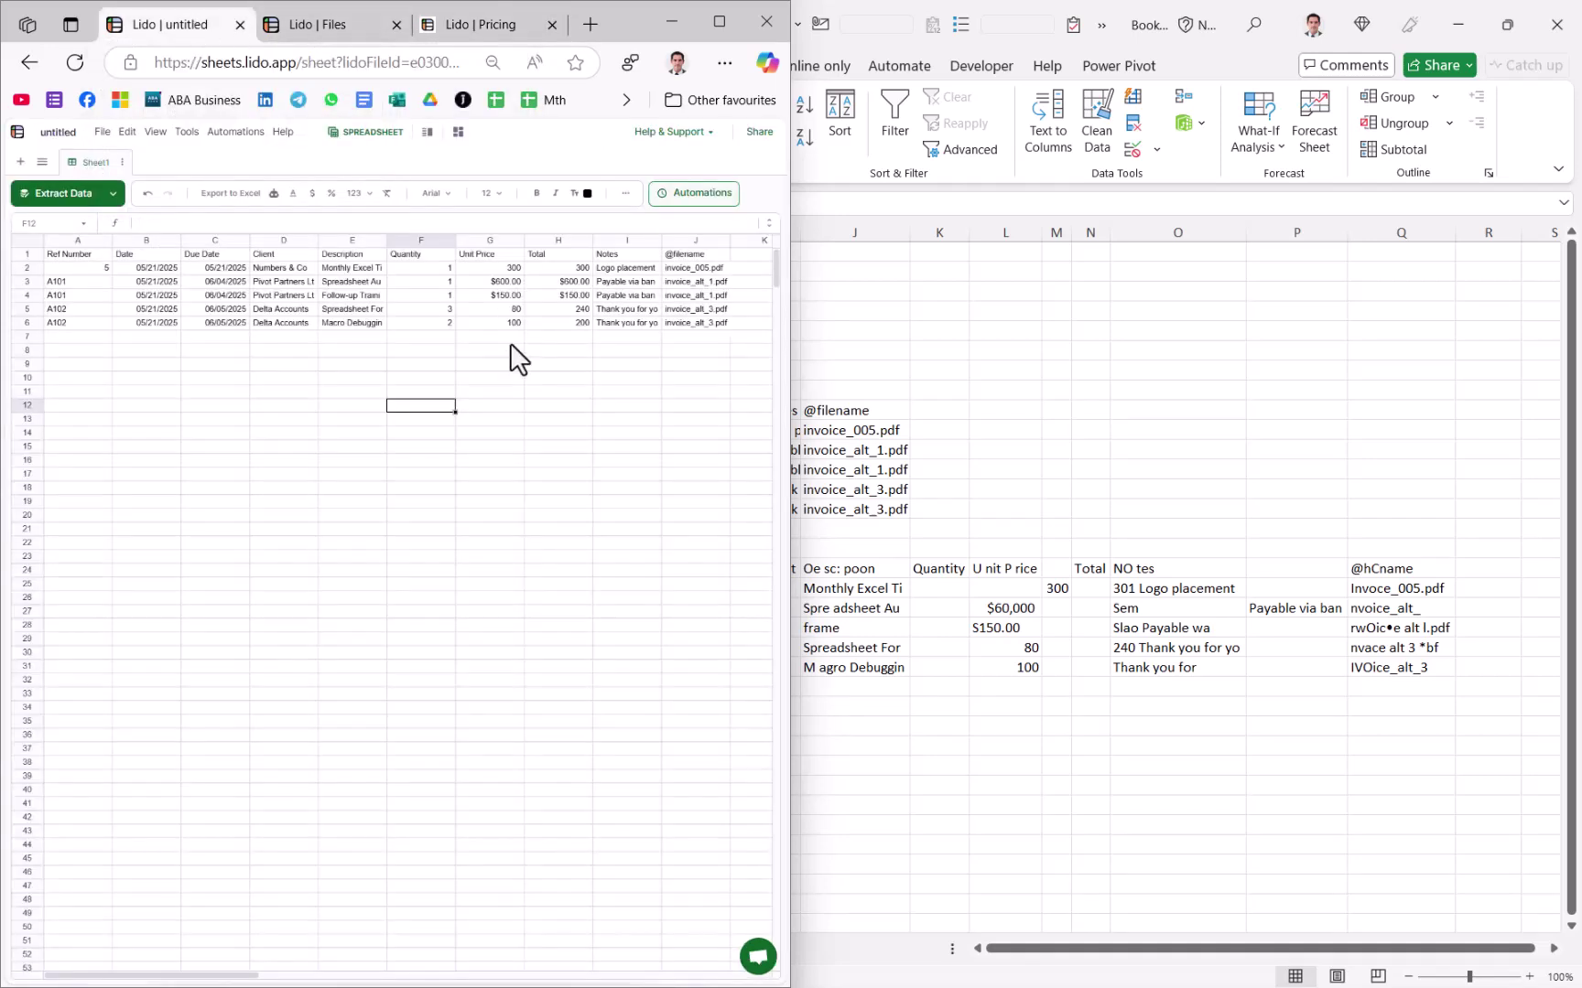
left_click(586, 394)
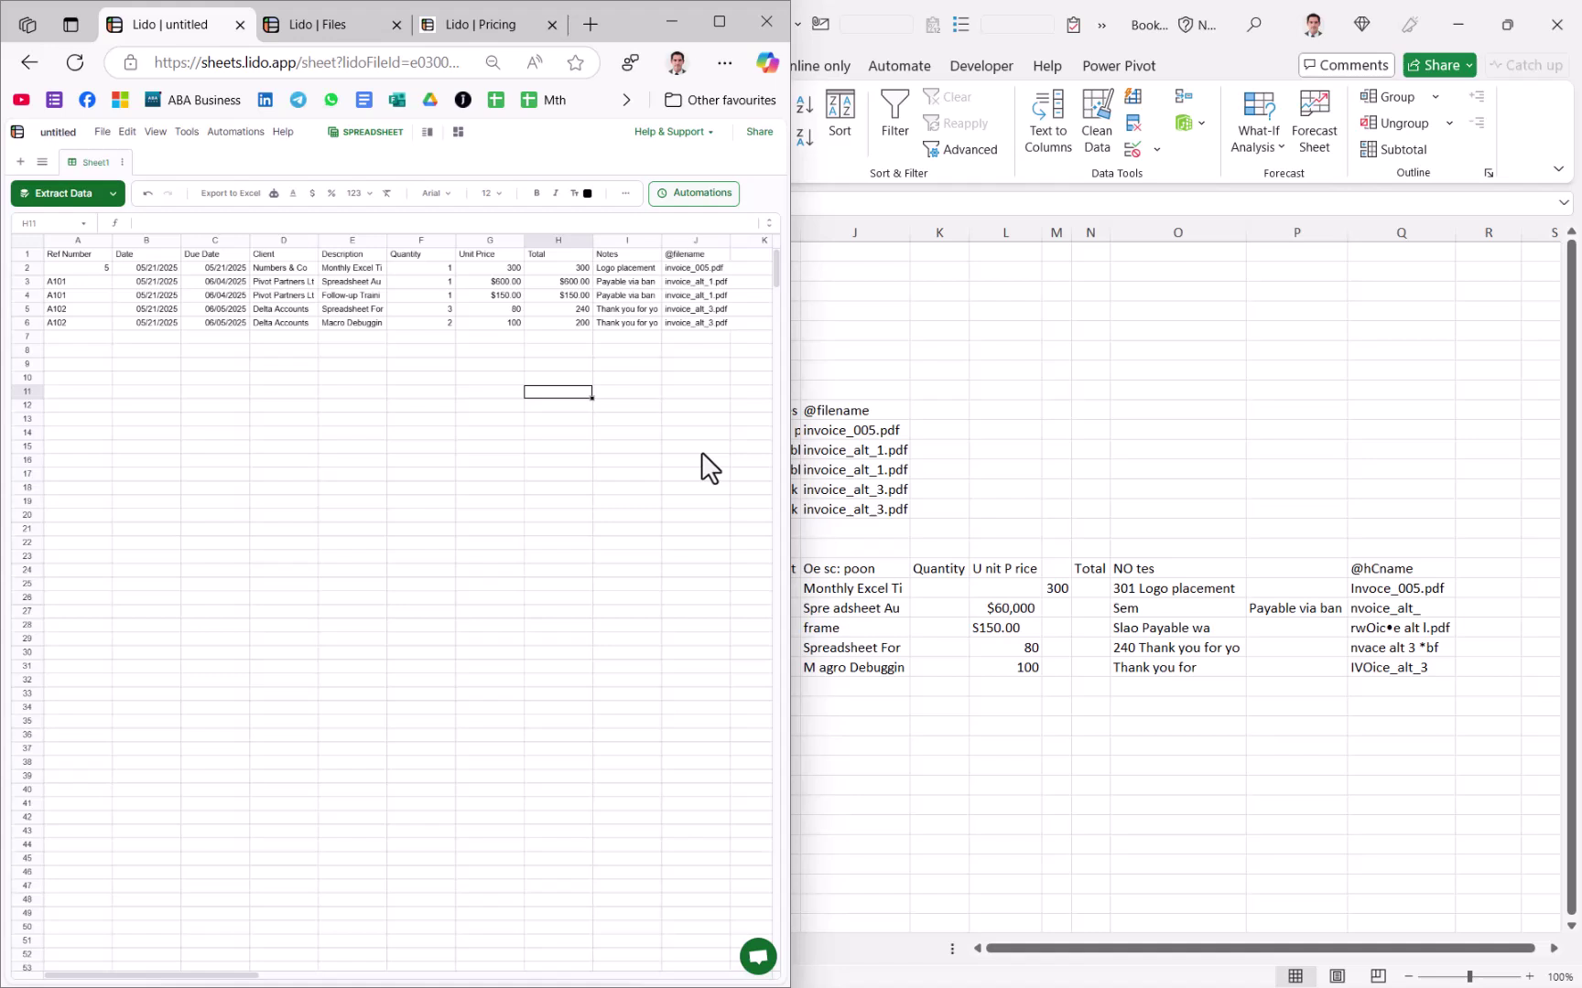